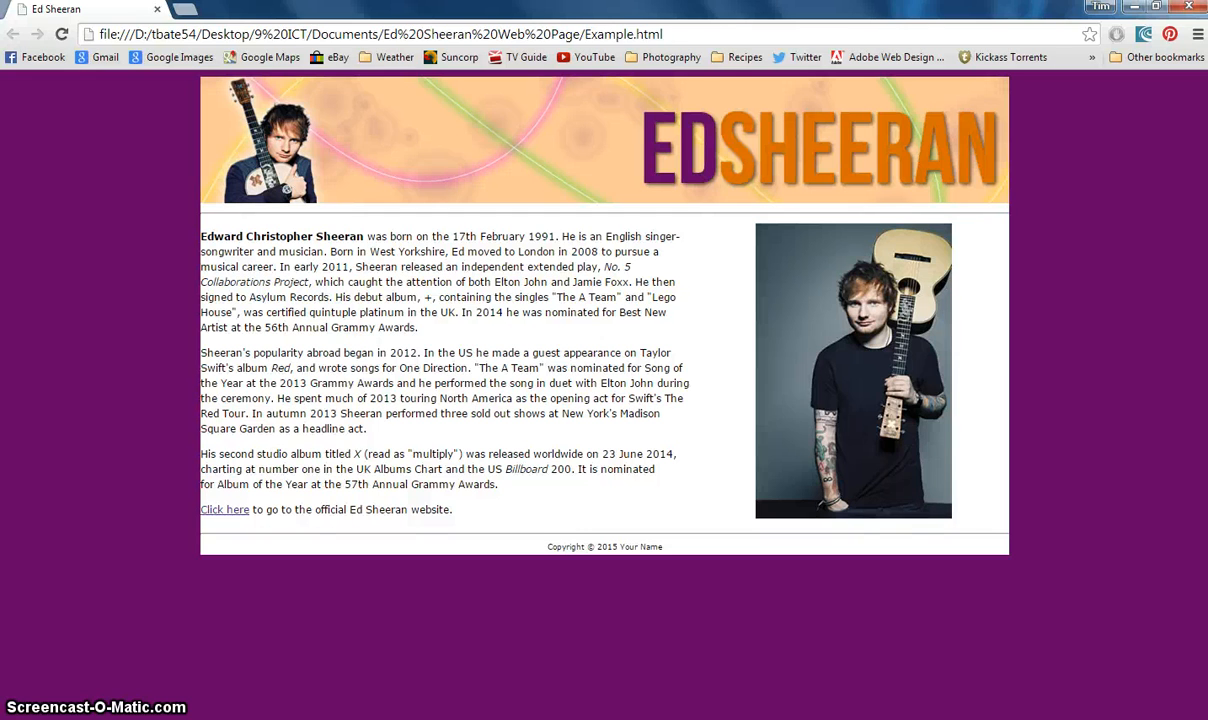
Step: Switch to Dreamweaver and create a new blank HTML document
{"action": "key", "text": "alt+Tab"}
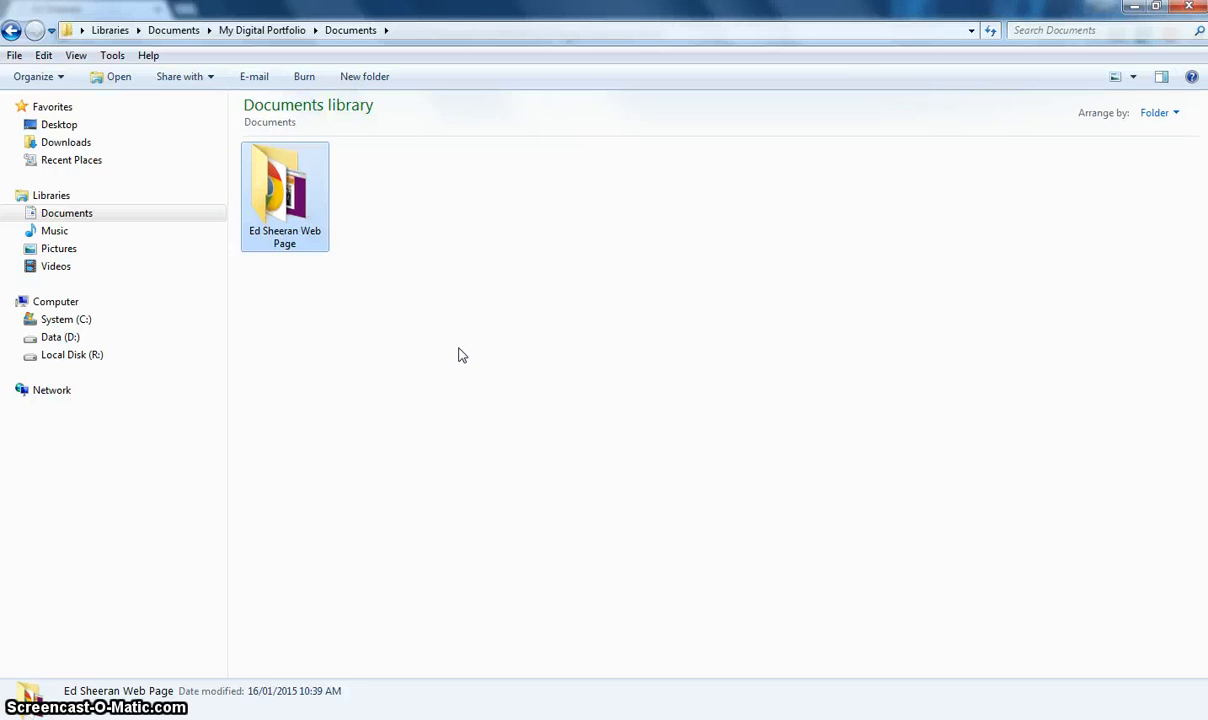
{"action": "key", "text": "alt+Tab"}
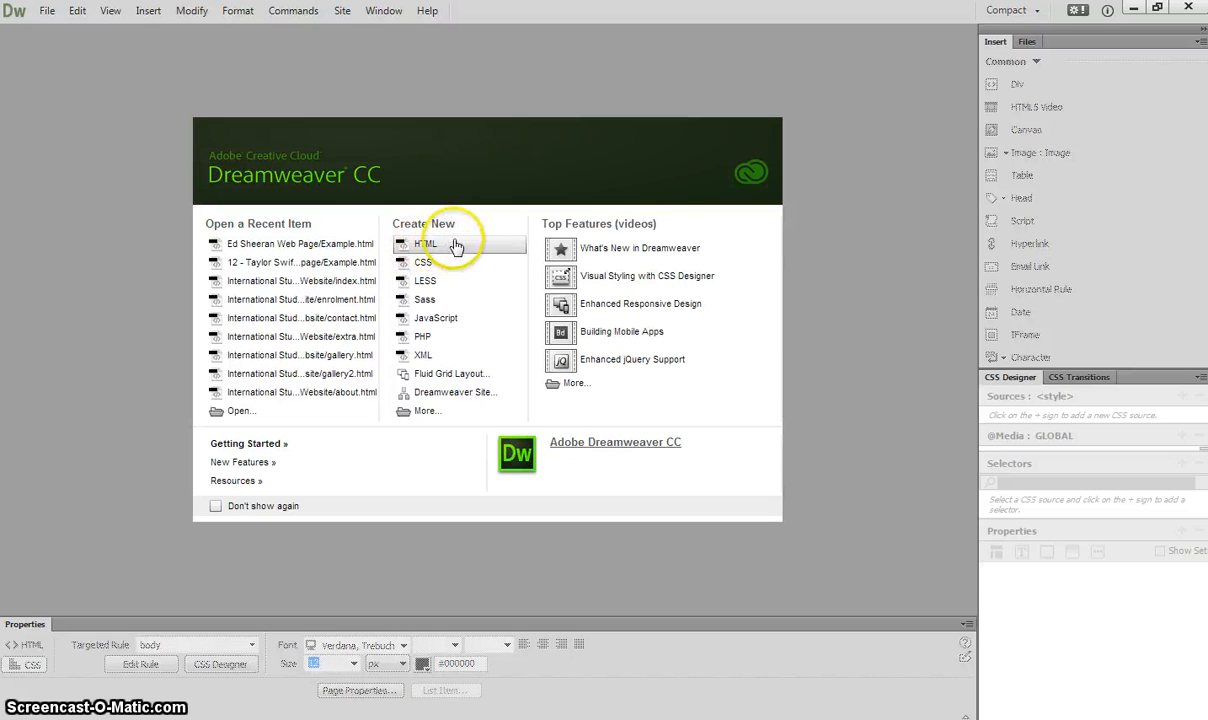
{"action": "left_click", "coordinate": [489, 243]}
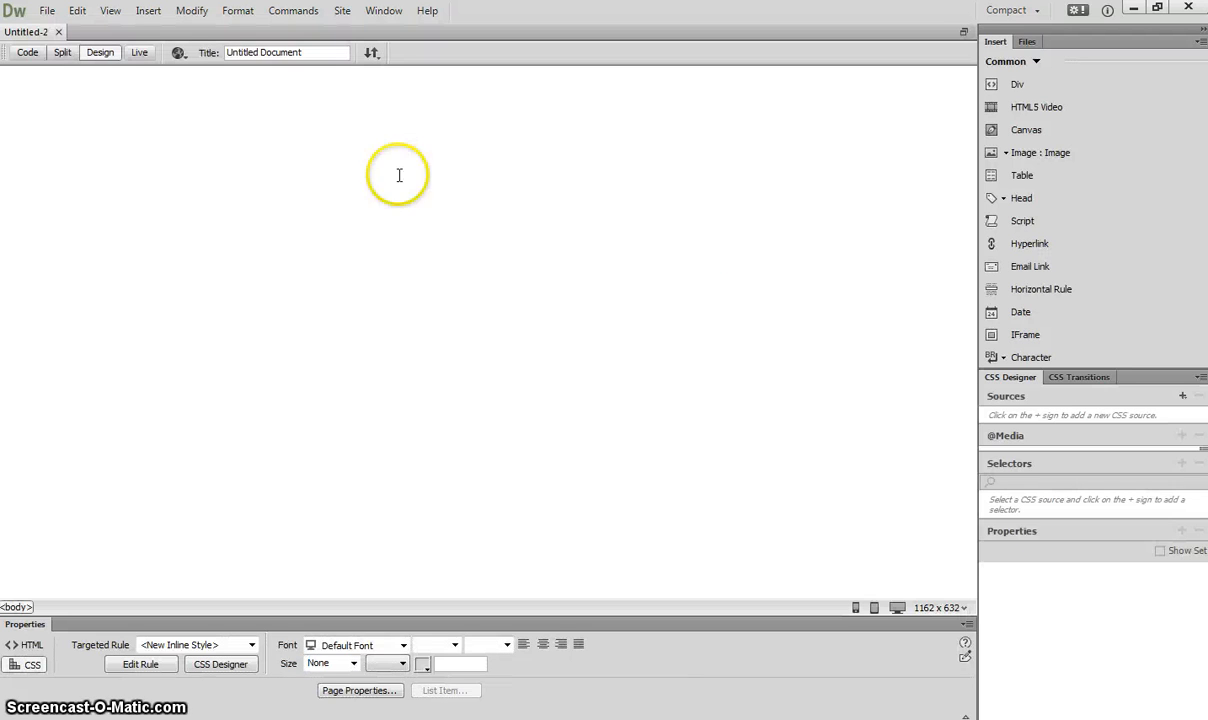
Step: Set the document's page title to "Ed Sheeran"
{"action": "left_click", "coordinate": [301, 53]}
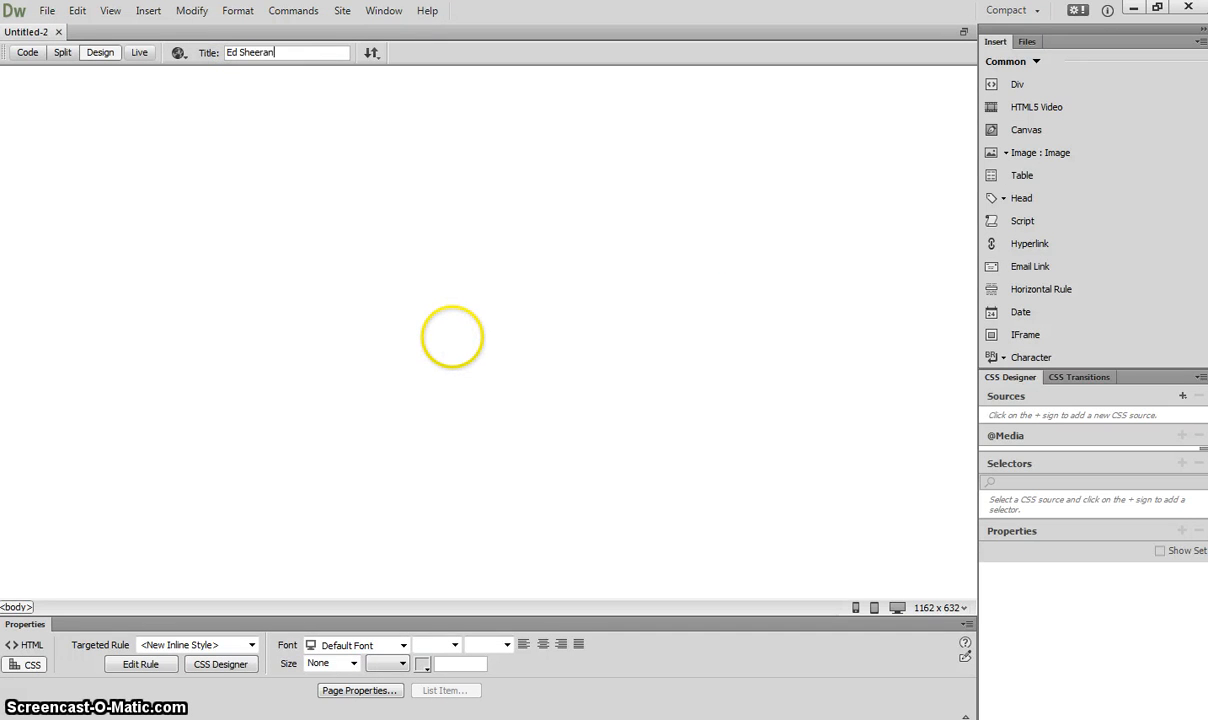
{"action": "left_click", "coordinate": [452, 337]}
{"action": "left_click", "coordinate": [504, 346]}
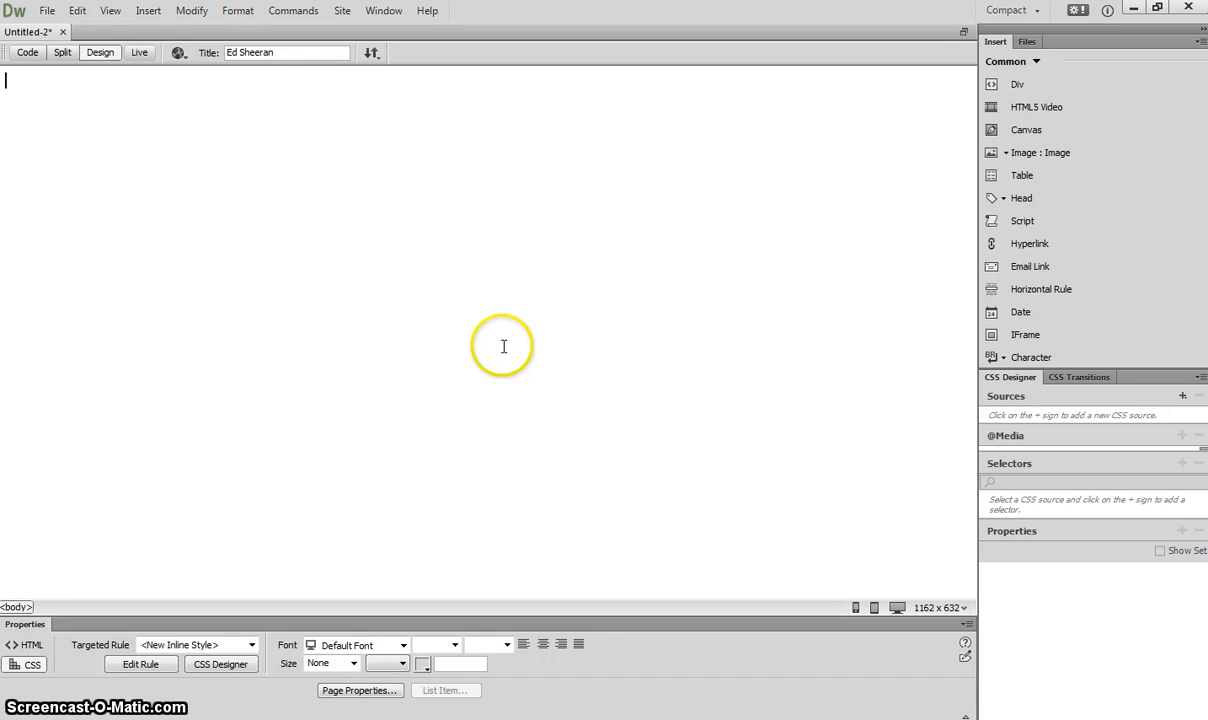
Step: Open the custom font stacks manager from the page font setting in the page properties
{"action": "left_click", "coordinate": [360, 691]}
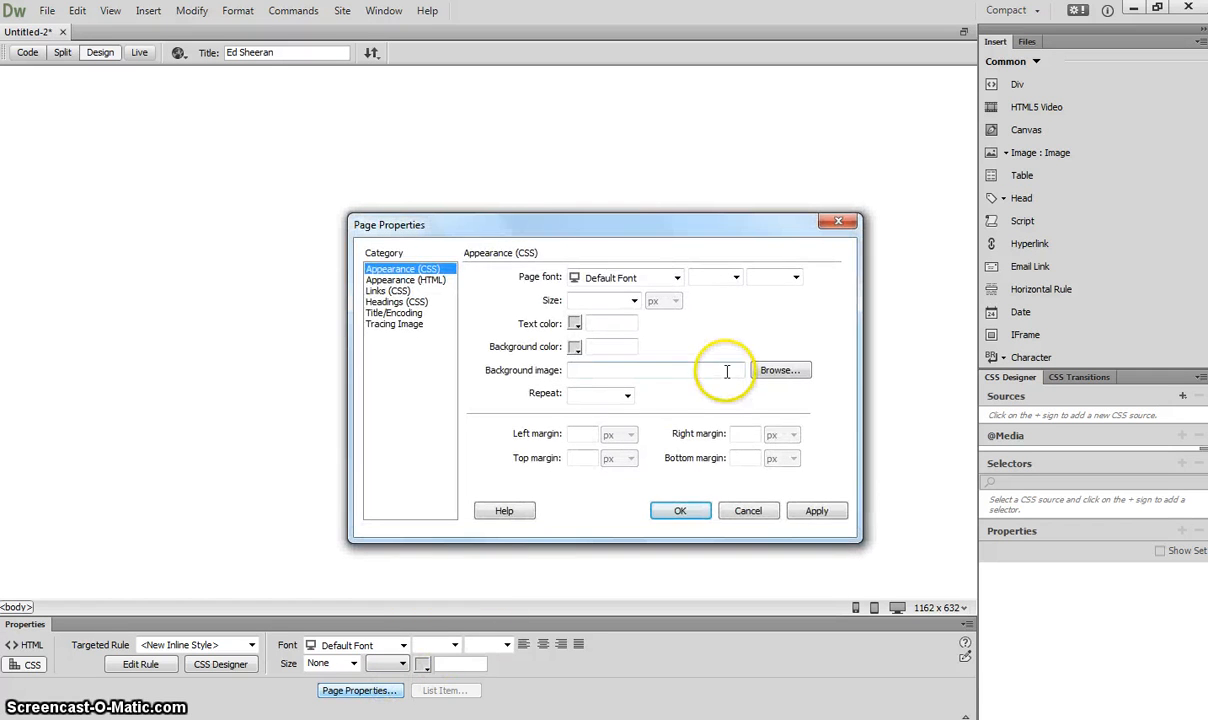
{"action": "left_click", "coordinate": [677, 279]}
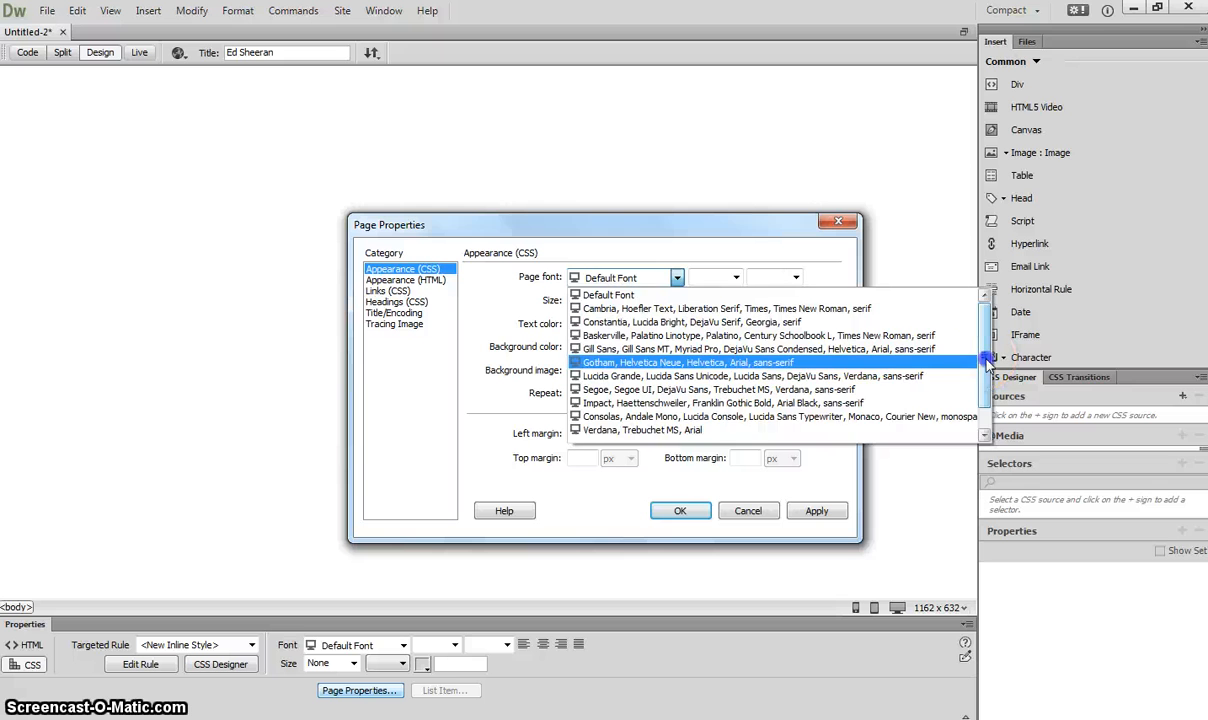
{"action": "left_click_drag", "start_coordinate": [987, 364], "coordinate": [990, 396]}
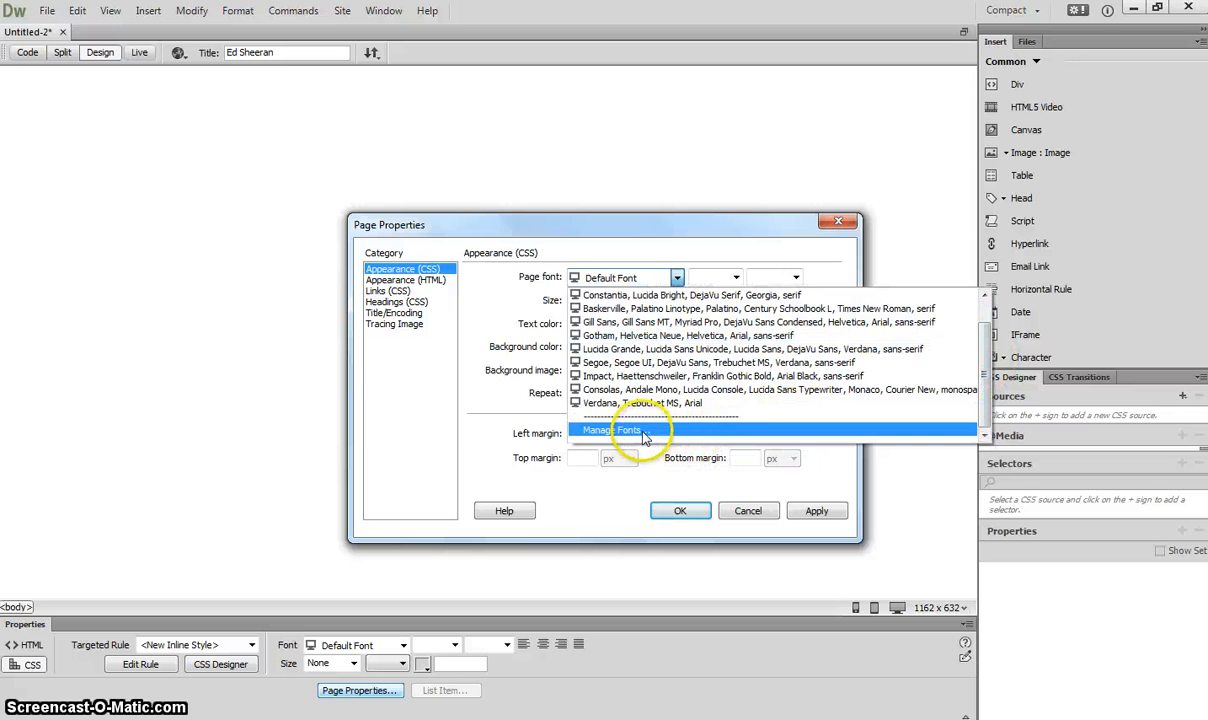
{"action": "left_click", "coordinate": [620, 430]}
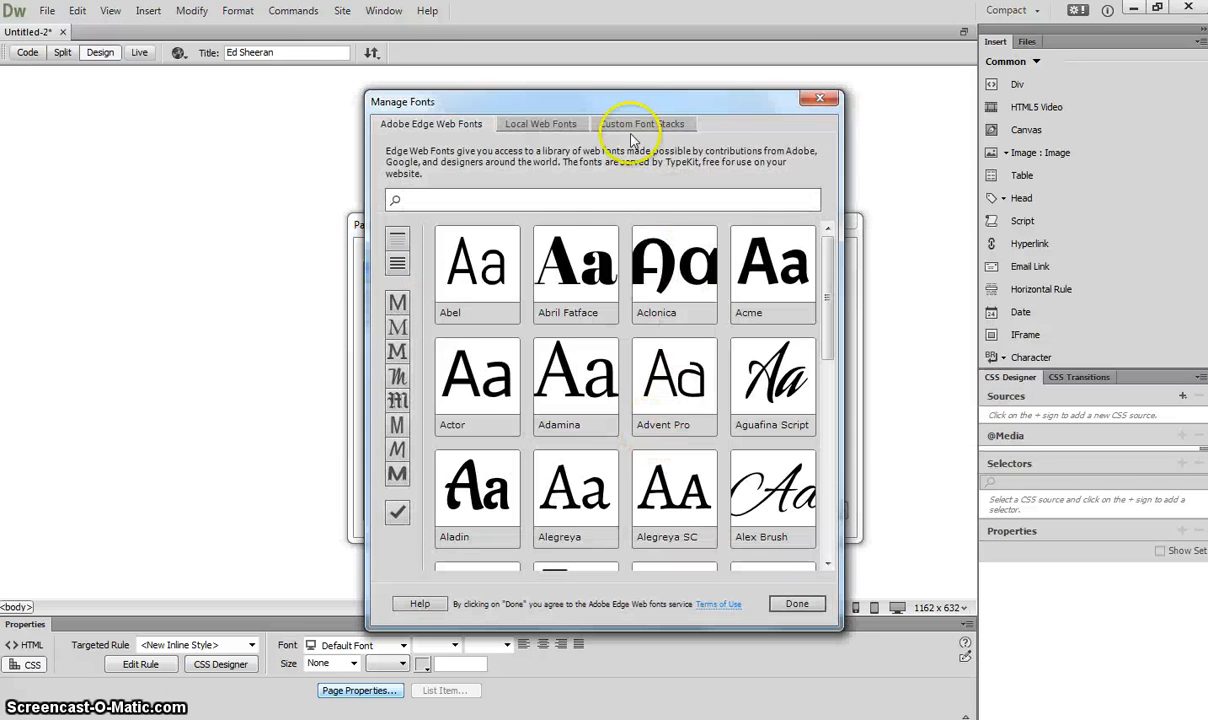
{"action": "left_click", "coordinate": [636, 126]}
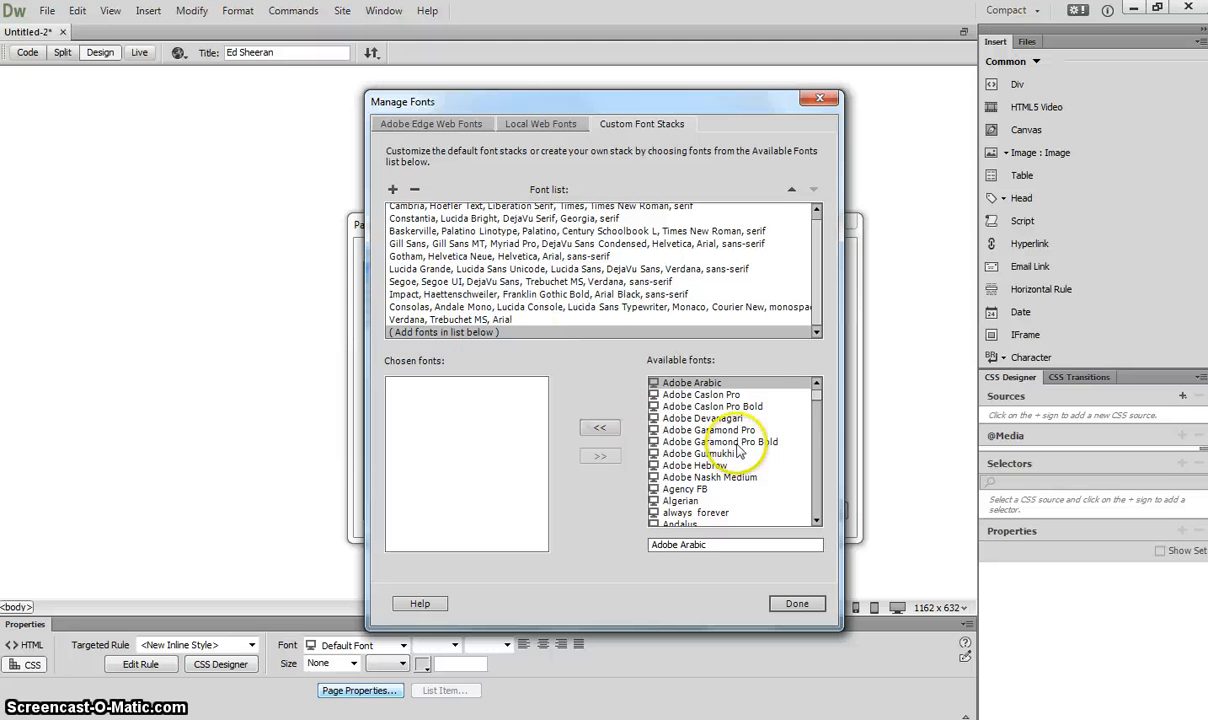
Step: Build a custom font stack of Verdana, Trebuchet MS and Arial, in that order, and finish managing fonts
{"action": "left_click_drag", "start_coordinate": [815, 398], "coordinate": [816, 490]}
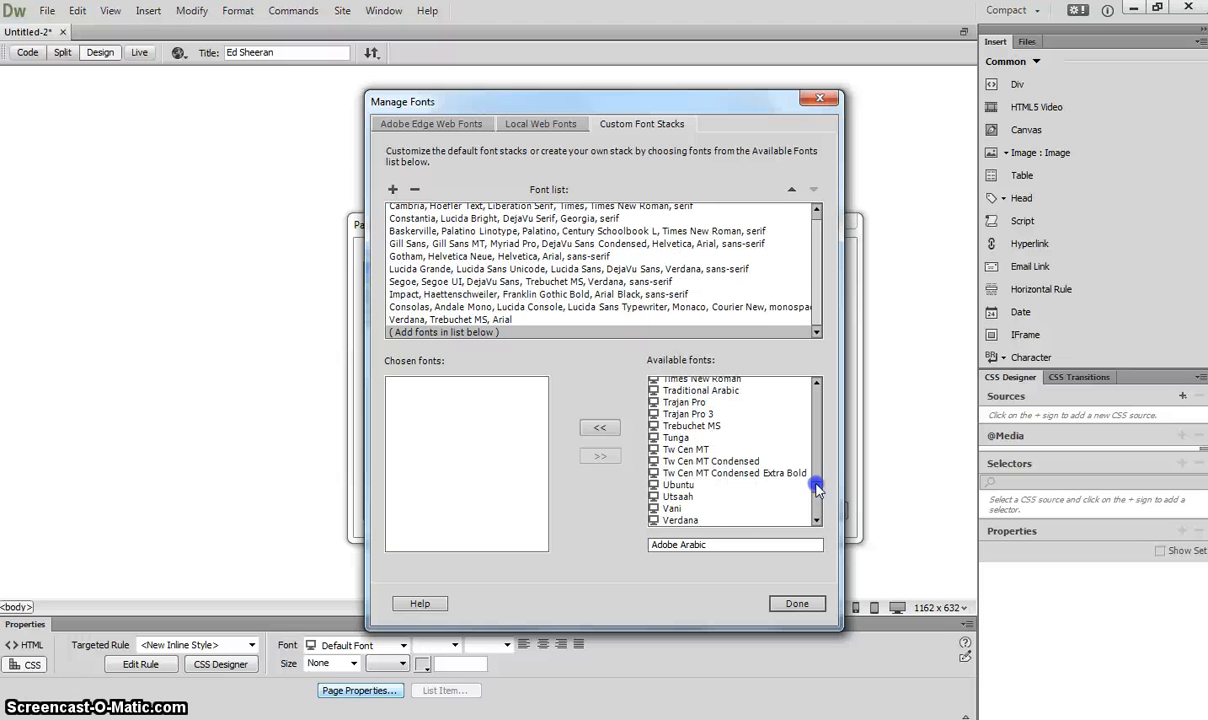
{"action": "left_click", "coordinate": [703, 509]}
{"action": "left_click", "coordinate": [697, 521]}
{"action": "left_click", "coordinate": [601, 427]}
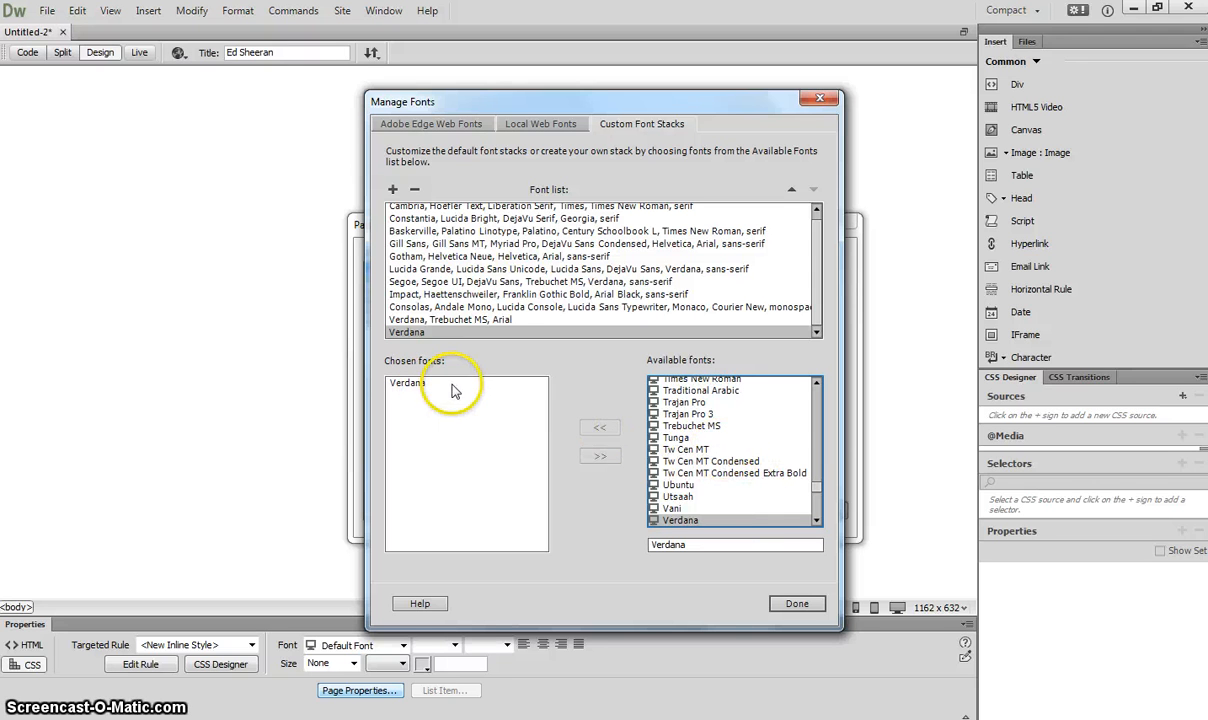
{"action": "left_click", "coordinate": [697, 426]}
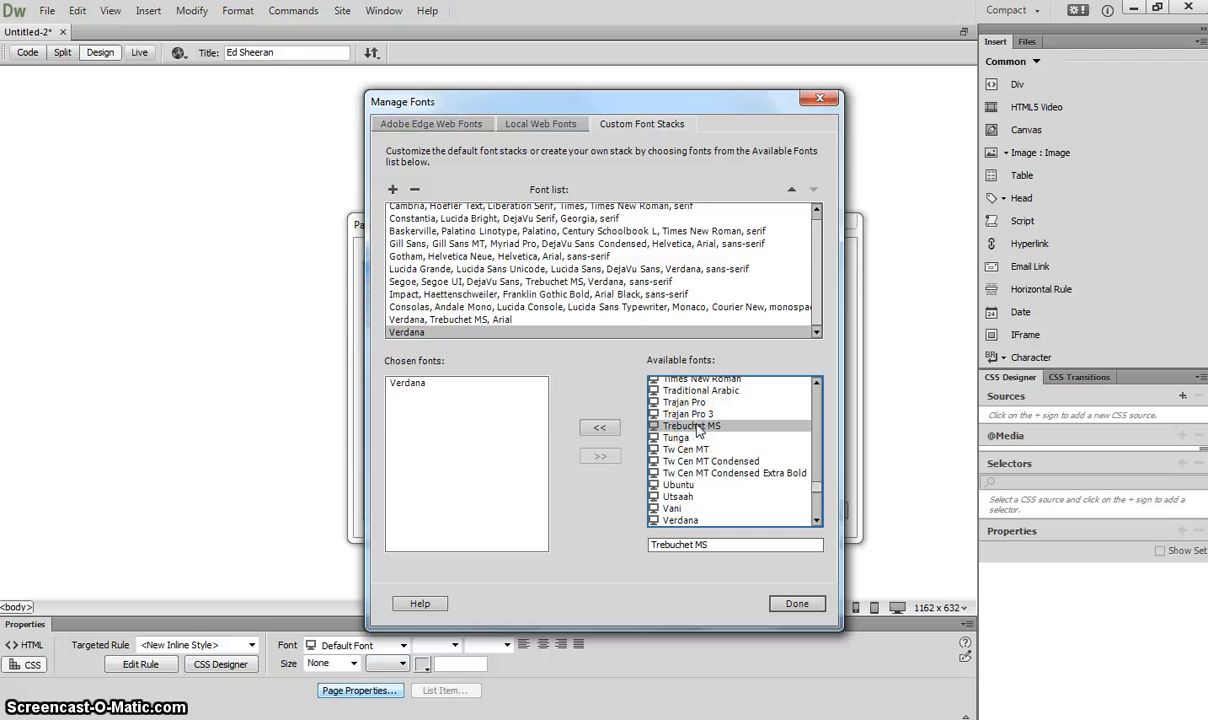
{"action": "left_click", "coordinate": [599, 427]}
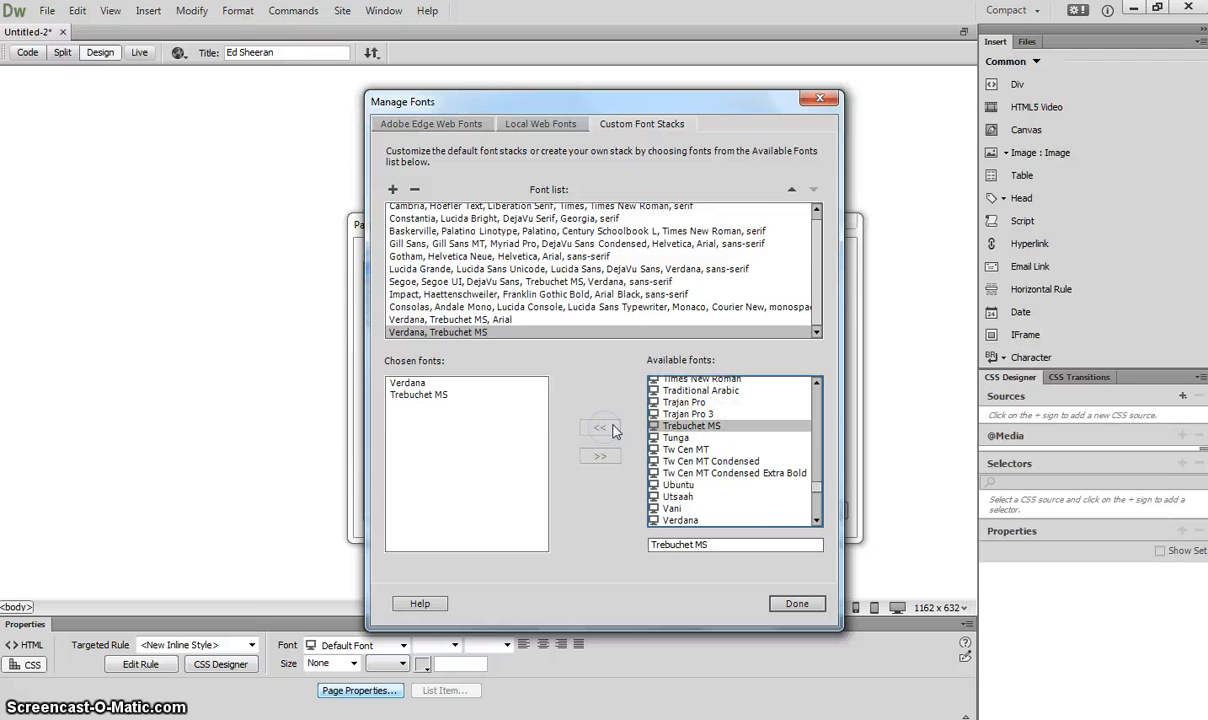
{"action": "left_click_drag", "start_coordinate": [815, 488], "coordinate": [816, 410]}
{"action": "scroll", "coordinate": [748, 452], "scroll_direction": "up", "scroll_amount": 6}
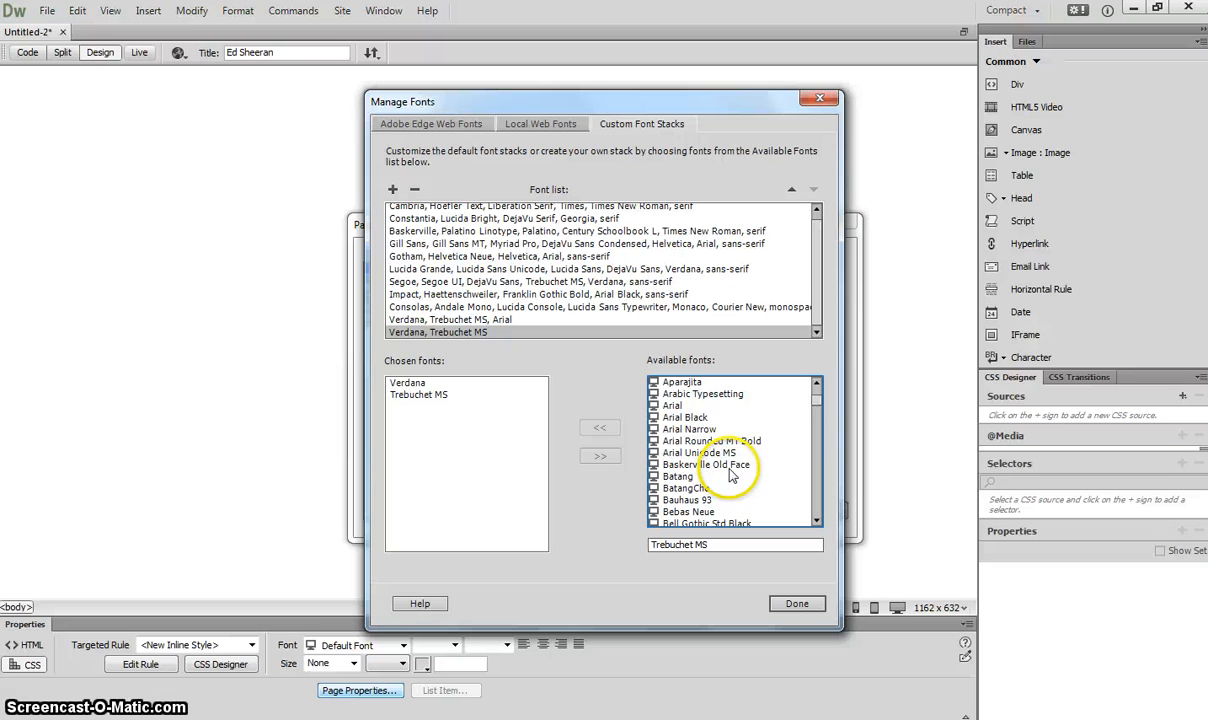
{"action": "left_click", "coordinate": [675, 406]}
{"action": "left_click", "coordinate": [600, 430]}
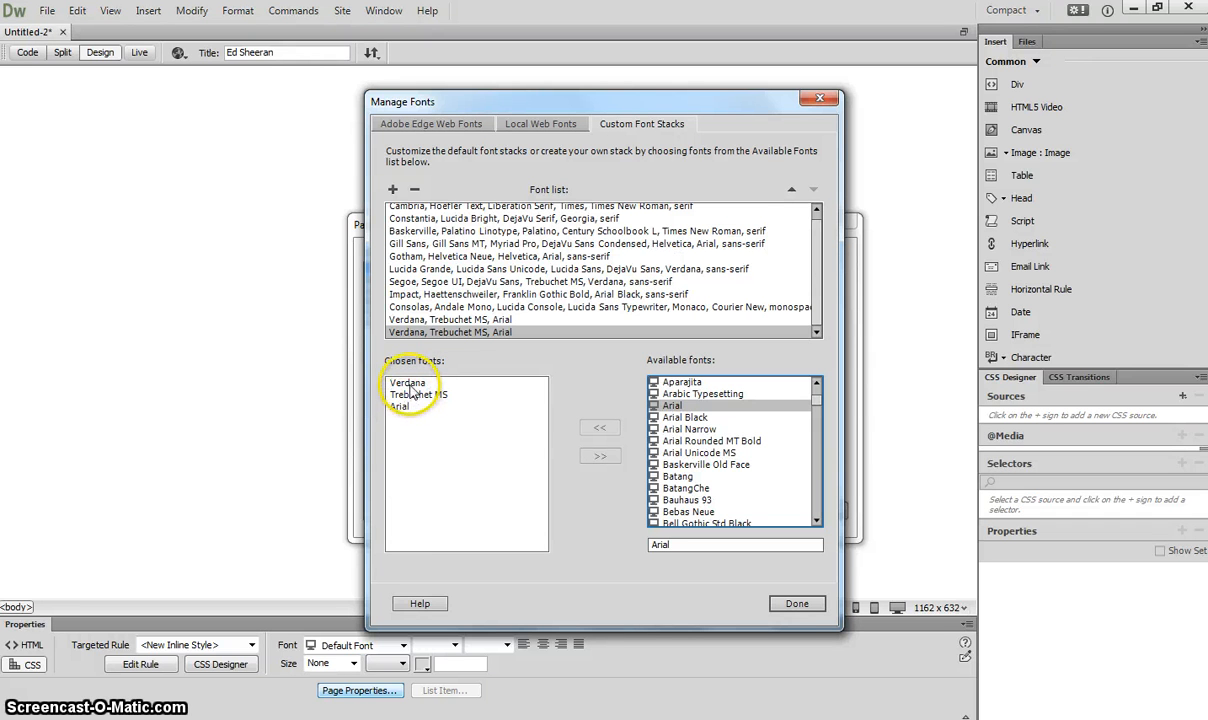
{"action": "left_click", "coordinate": [784, 604]}
Step: Set the page font to the Verdana, Trebuchet MS, Arial stack and the text size to 12 px
{"action": "left_click", "coordinate": [676, 278]}
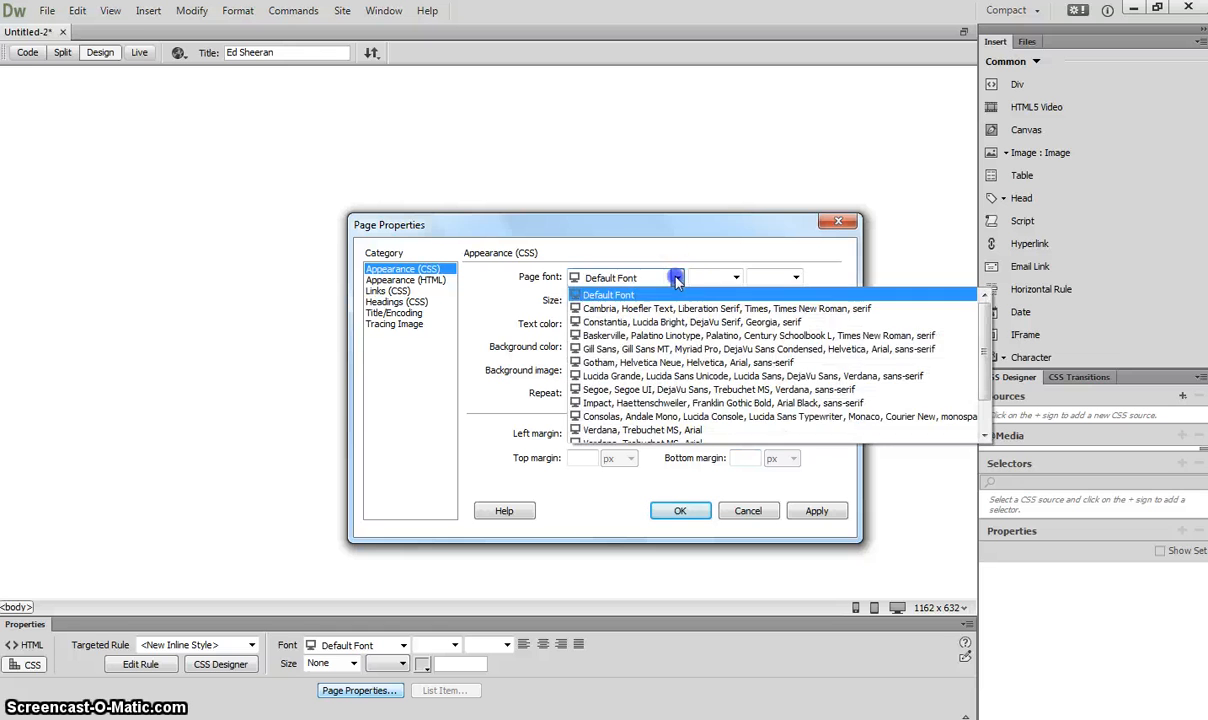
{"action": "scroll", "coordinate": [609, 440], "scroll_direction": "down", "scroll_amount": 1}
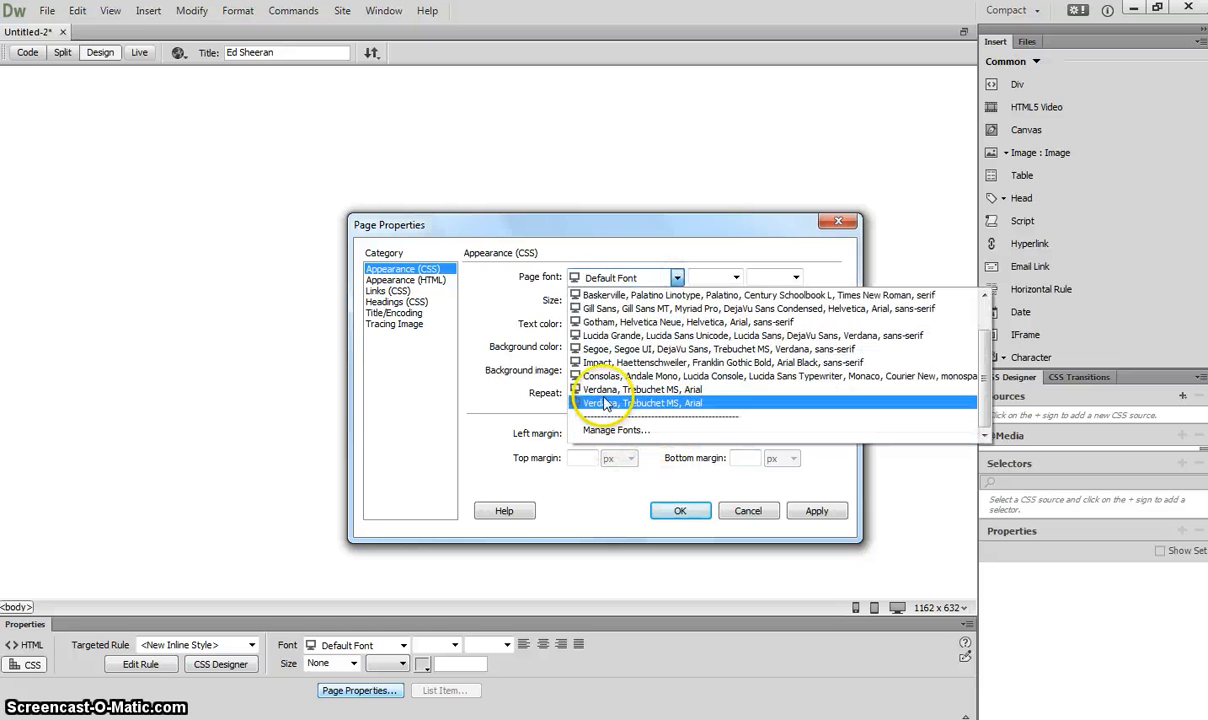
{"action": "left_click", "coordinate": [612, 389]}
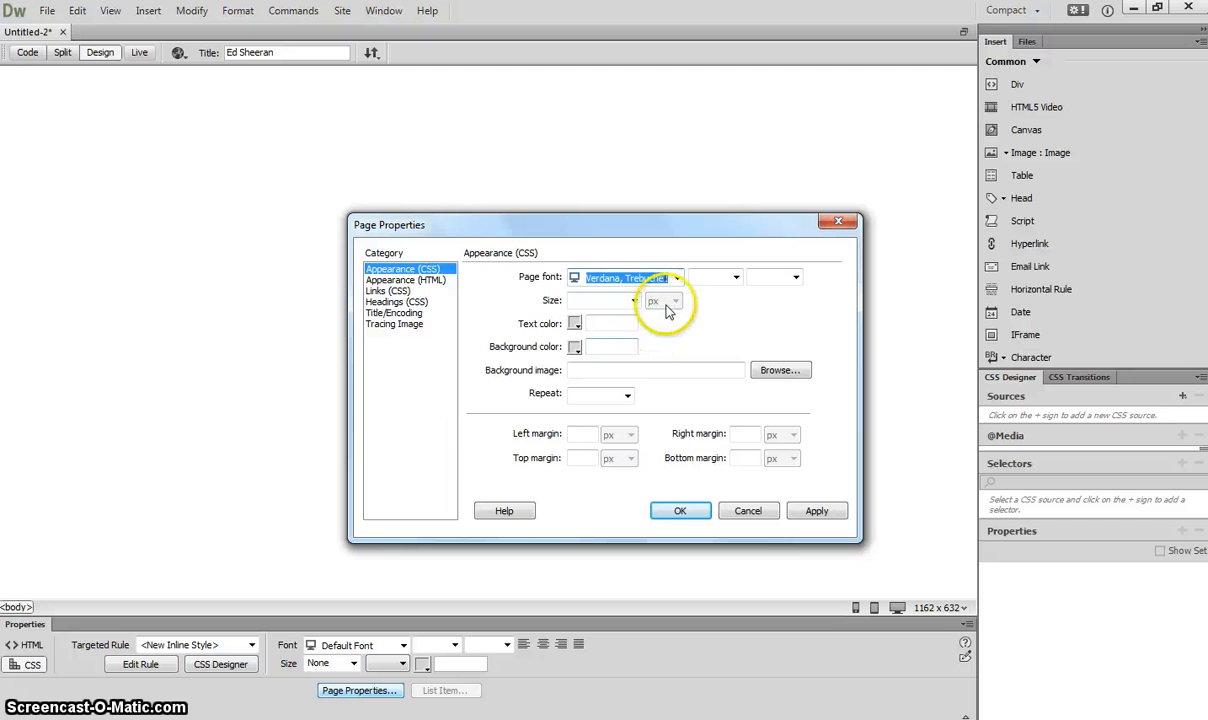
{"action": "left_click", "coordinate": [635, 303]}
{"action": "left_click", "coordinate": [634, 302]}
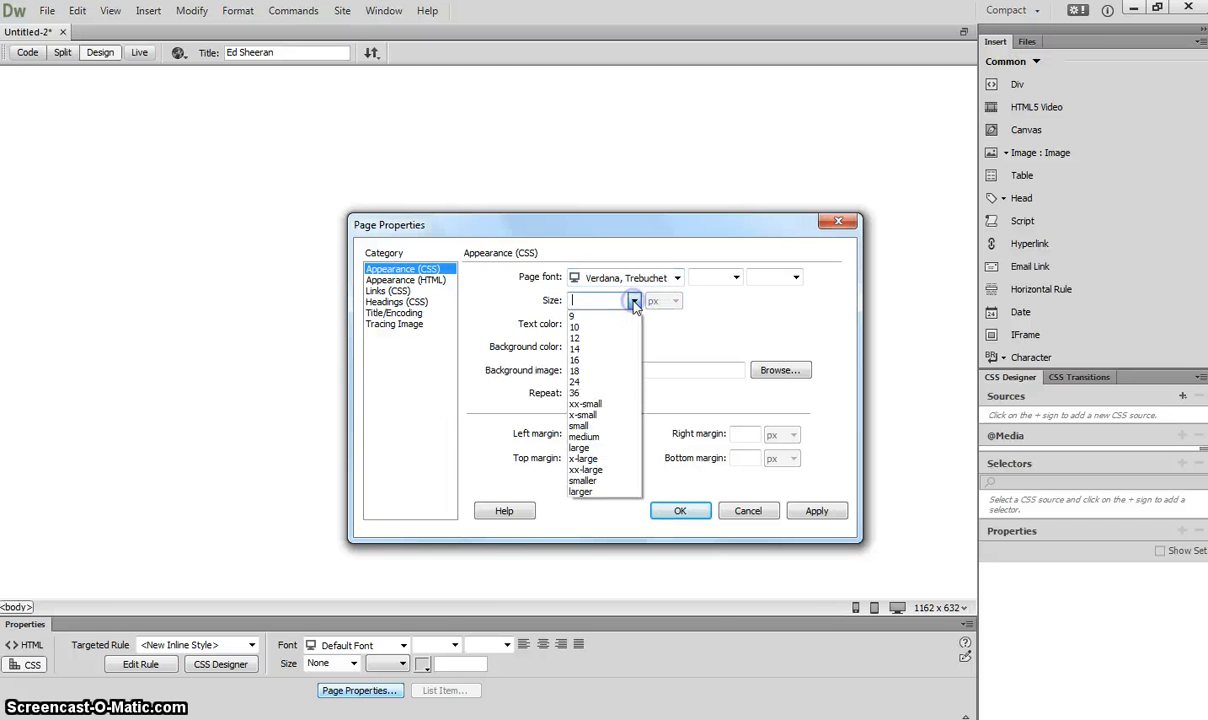
{"action": "left_click", "coordinate": [602, 334]}
Step: Set the page's text color to black, #000000
{"action": "left_click", "coordinate": [575, 324]}
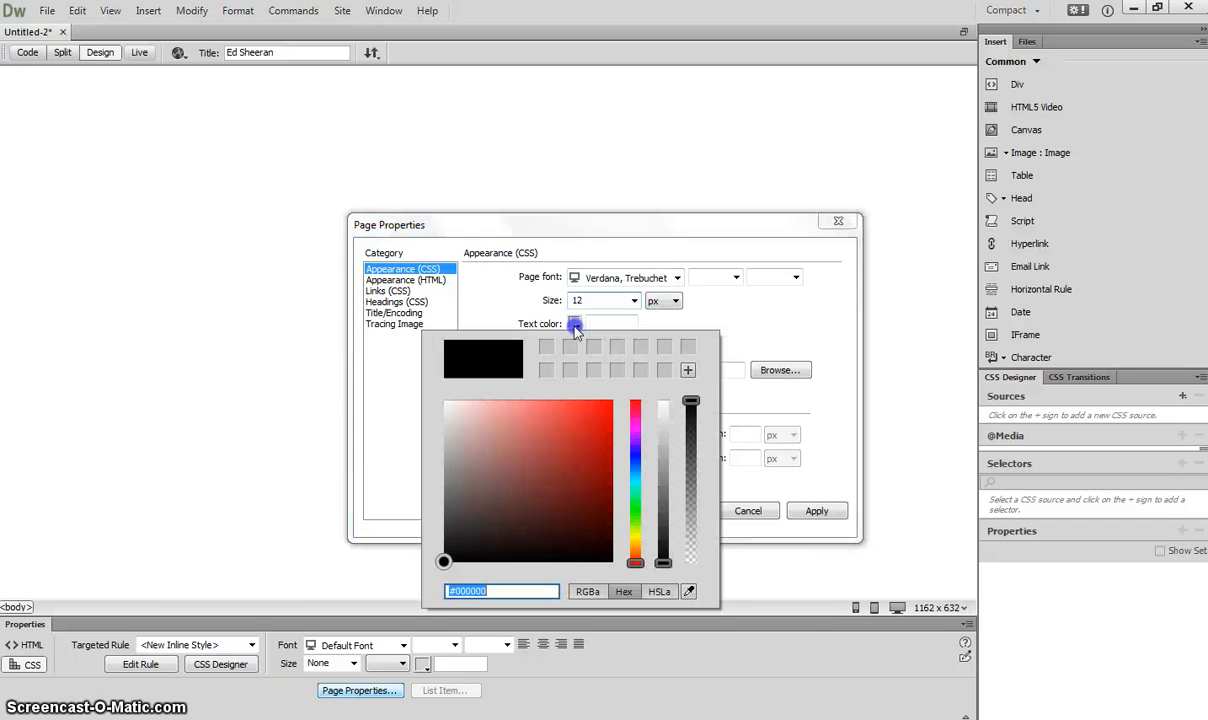
{"action": "left_click", "coordinate": [613, 564]}
{"action": "left_click", "coordinate": [705, 320]}
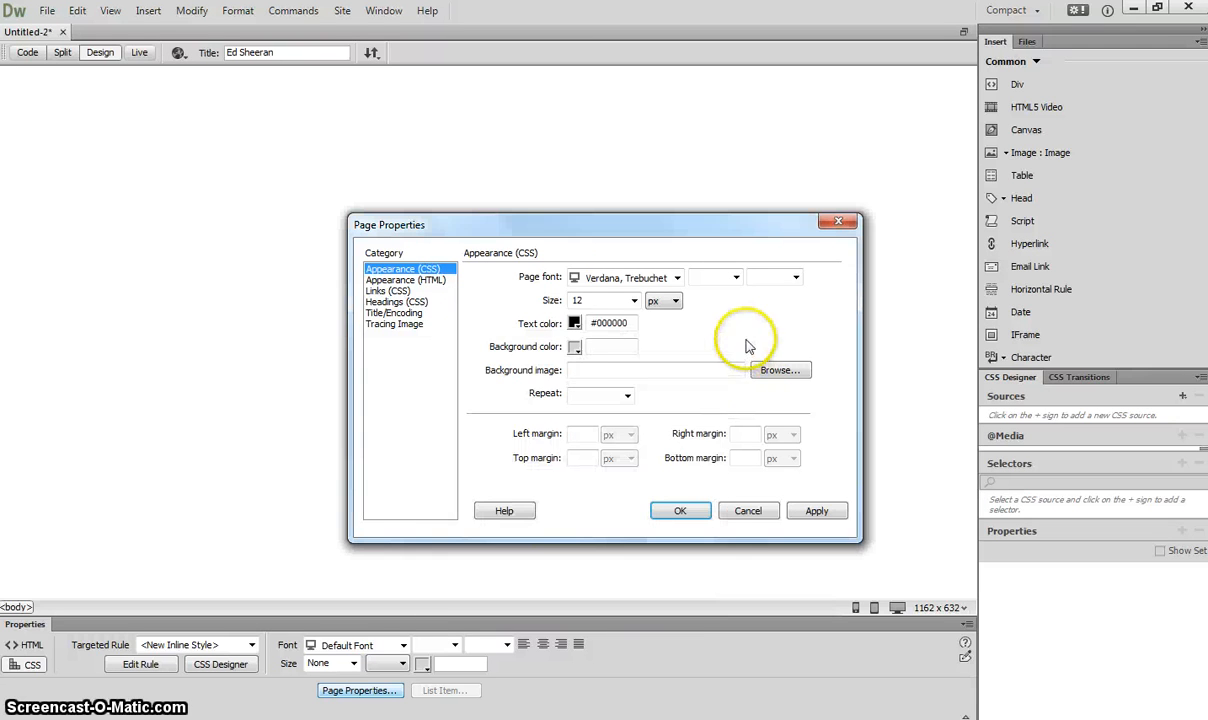
Step: Set the page's background color to dark purple #380063 and apply the page properties
{"action": "left_click", "coordinate": [574, 347]}
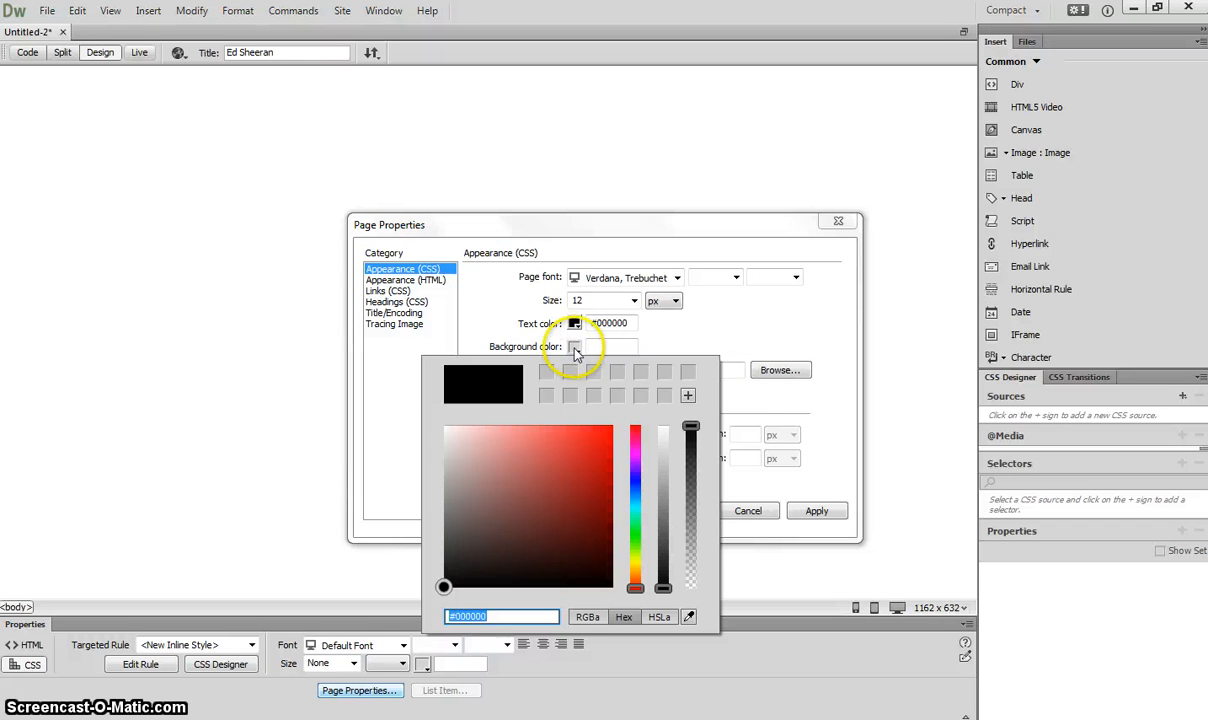
{"action": "left_click", "coordinate": [636, 466]}
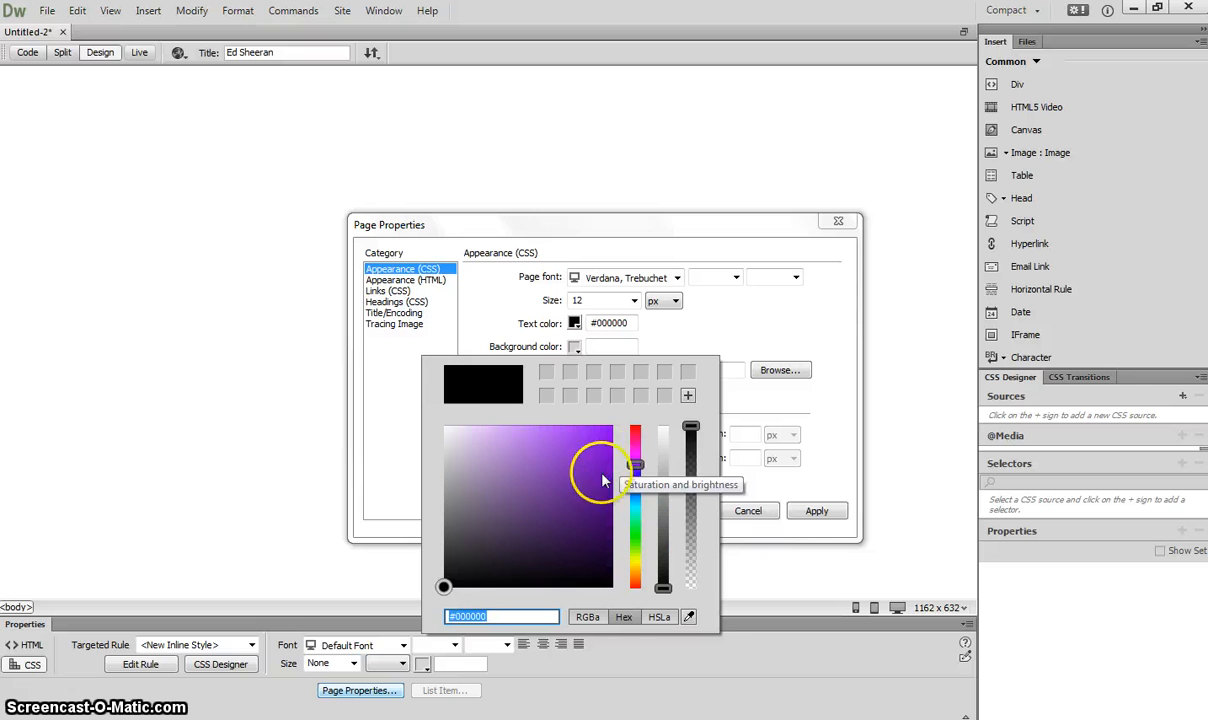
{"action": "left_click", "coordinate": [613, 520]}
{"action": "left_click", "coordinate": [731, 345]}
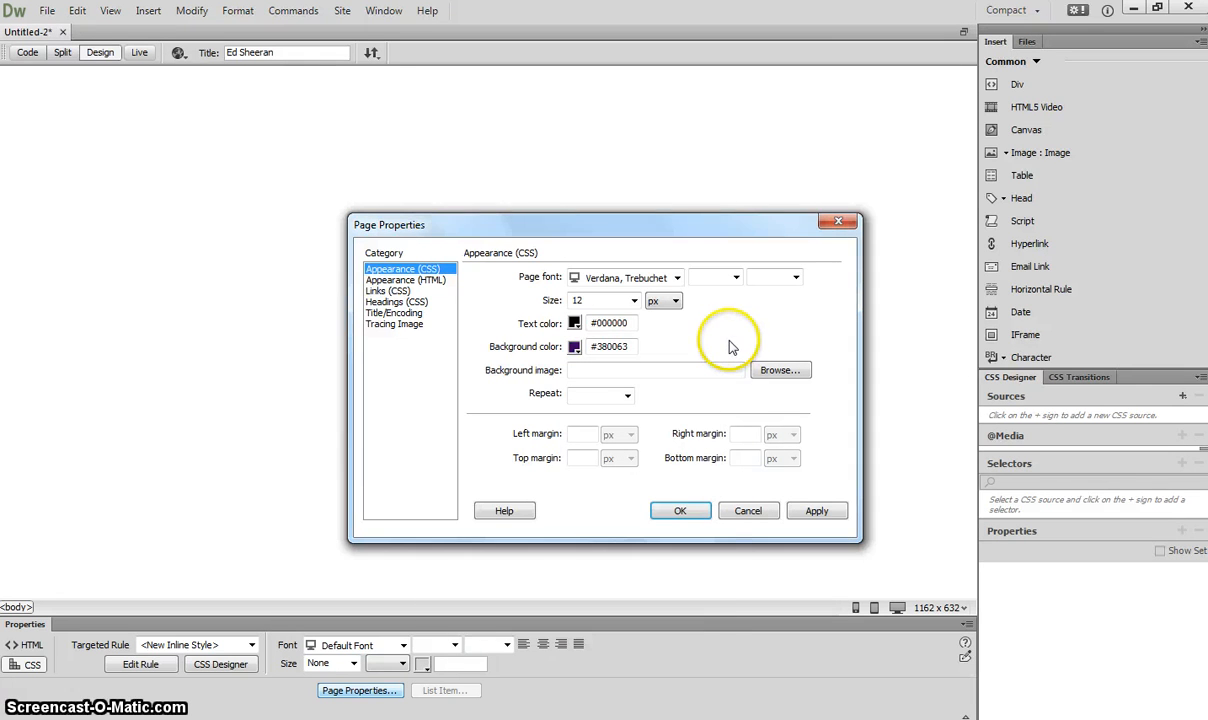
{"action": "left_click", "coordinate": [680, 510]}
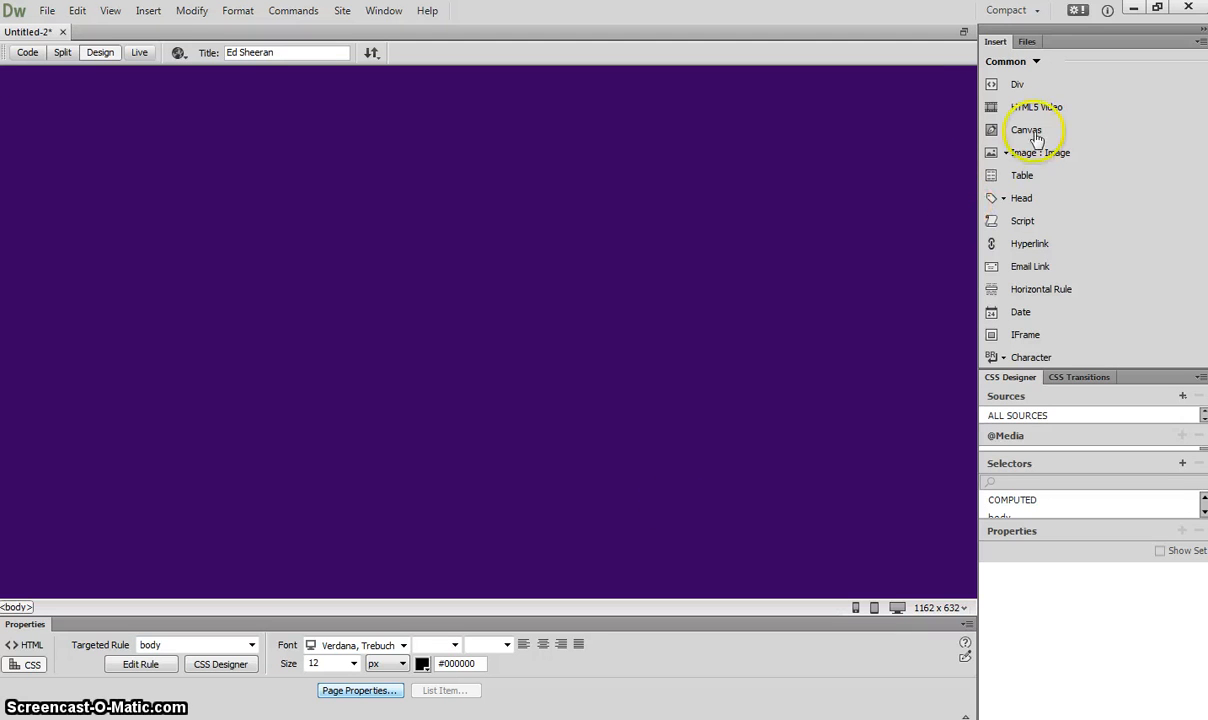
Step: Insert a table with 5 rows and 1 column, 960 pixels wide with zero border, padding and spacing, and align it to the center
{"action": "left_click", "coordinate": [1017, 65]}
{"action": "left_click", "coordinate": [1064, 73]}
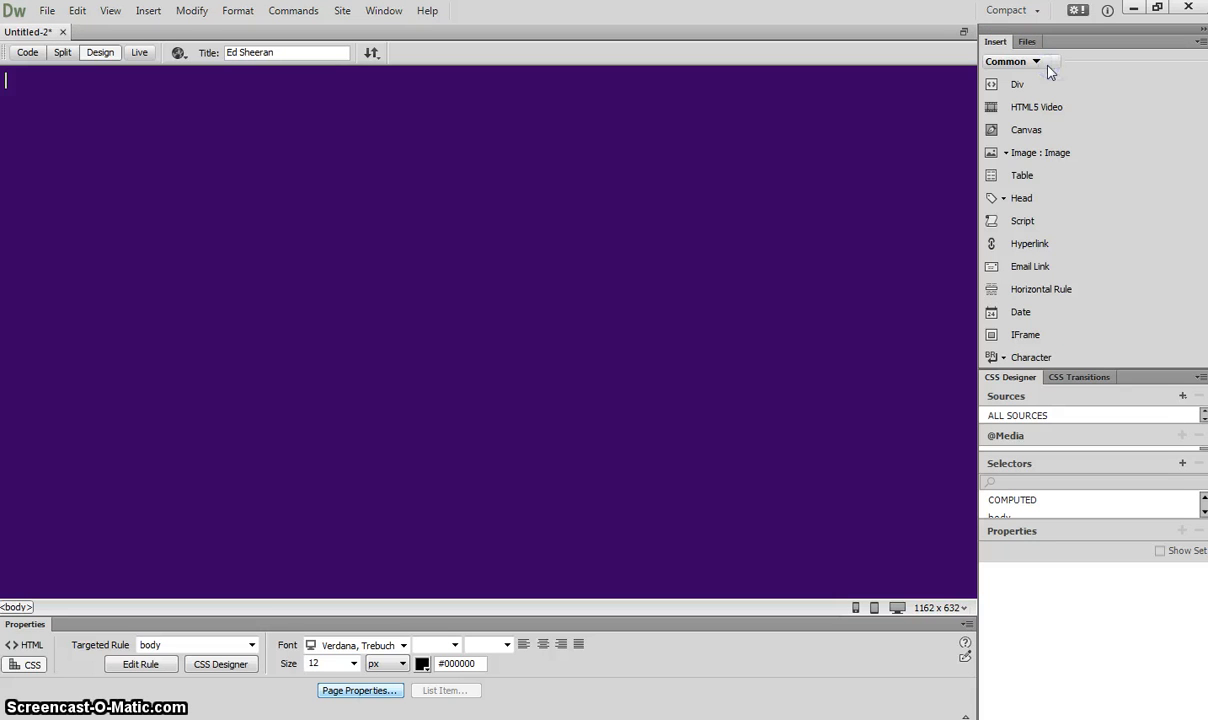
{"action": "left_click", "coordinate": [1025, 178]}
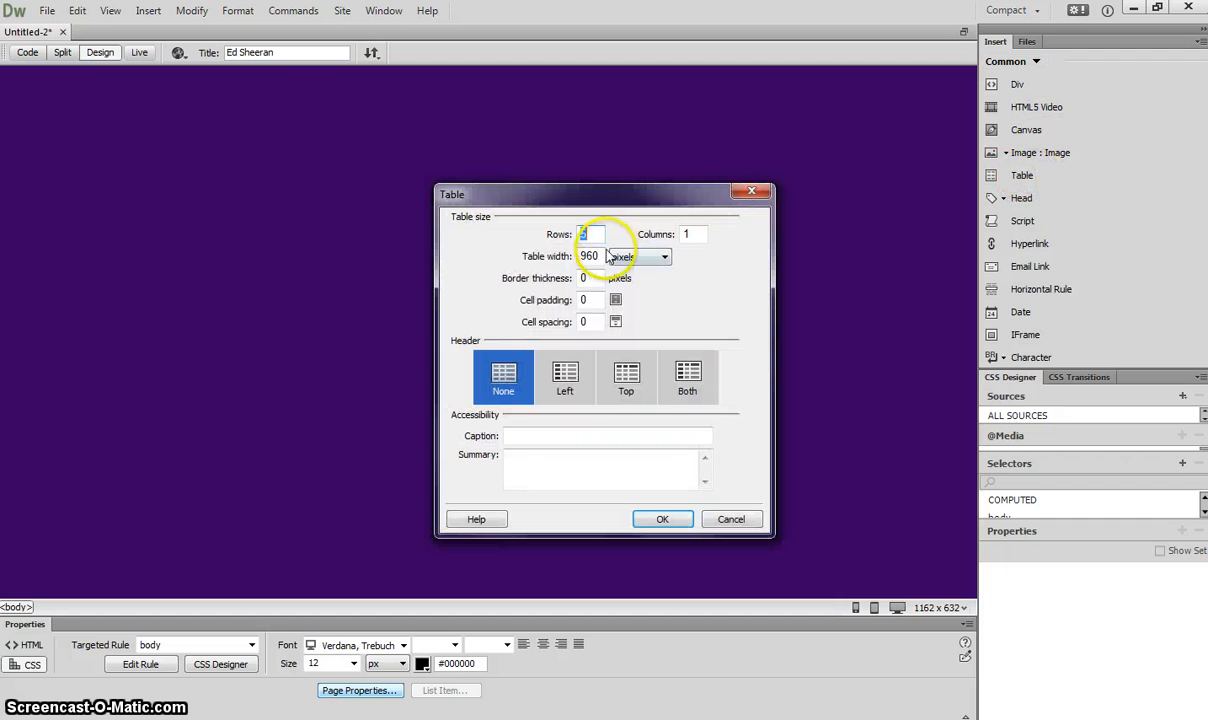
{"action": "left_click", "coordinate": [598, 234]}
{"action": "type", "text": "5"}
{"action": "left_click", "coordinate": [690, 234]}
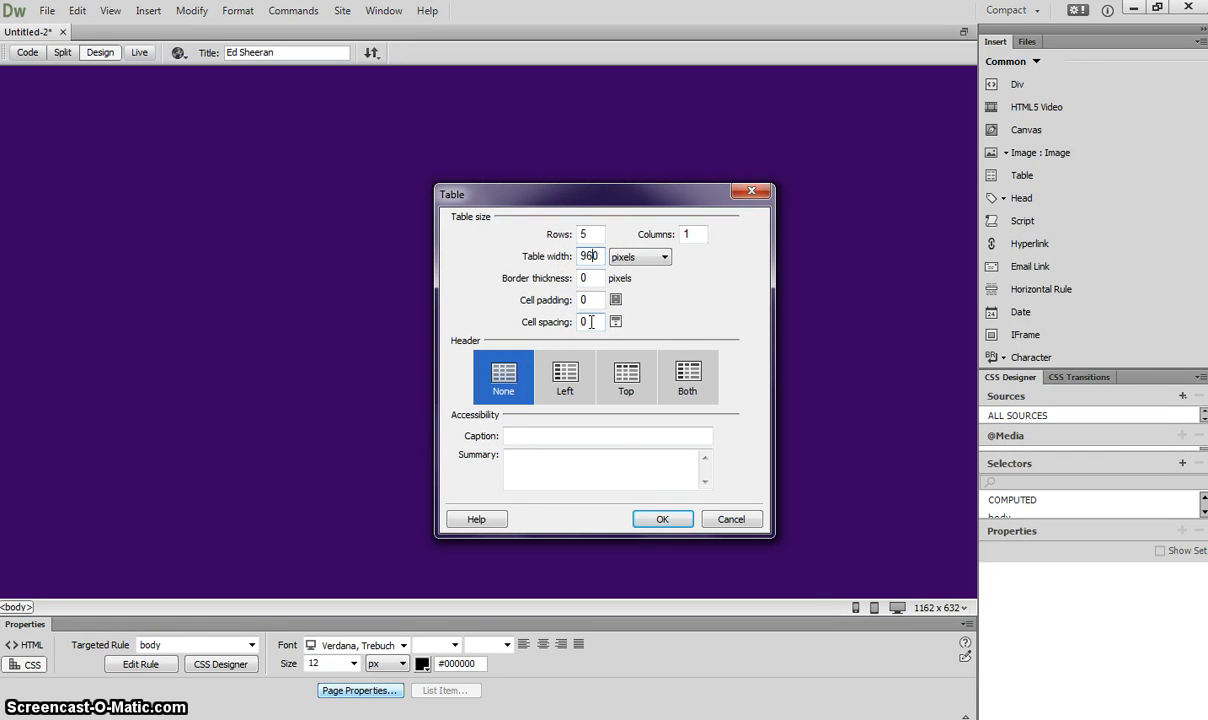
{"action": "left_click", "coordinate": [661, 520]}
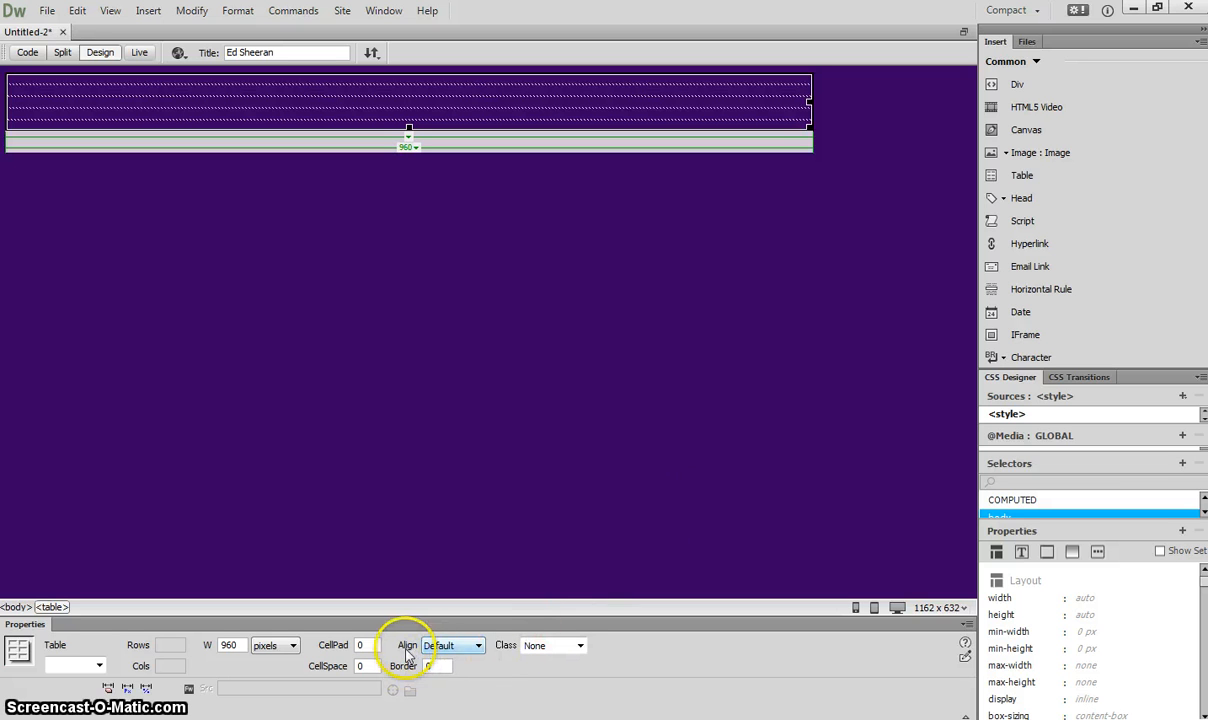
{"action": "left_click", "coordinate": [448, 648]}
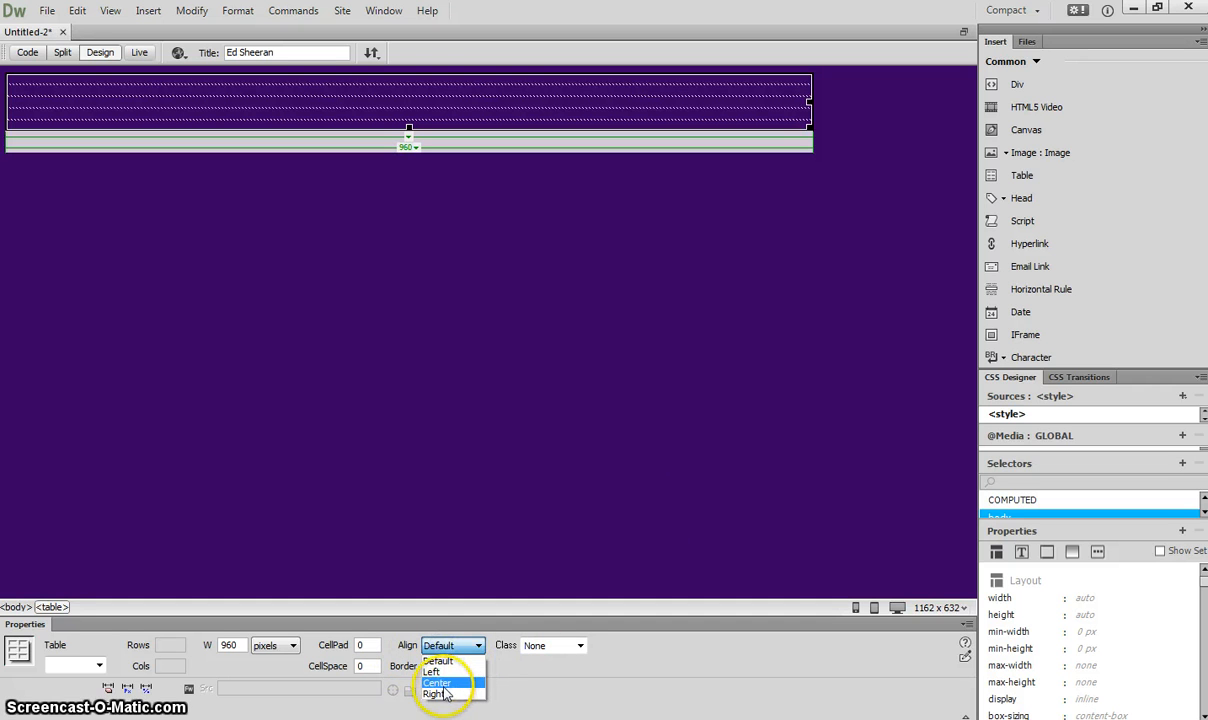
{"action": "left_click", "coordinate": [437, 684]}
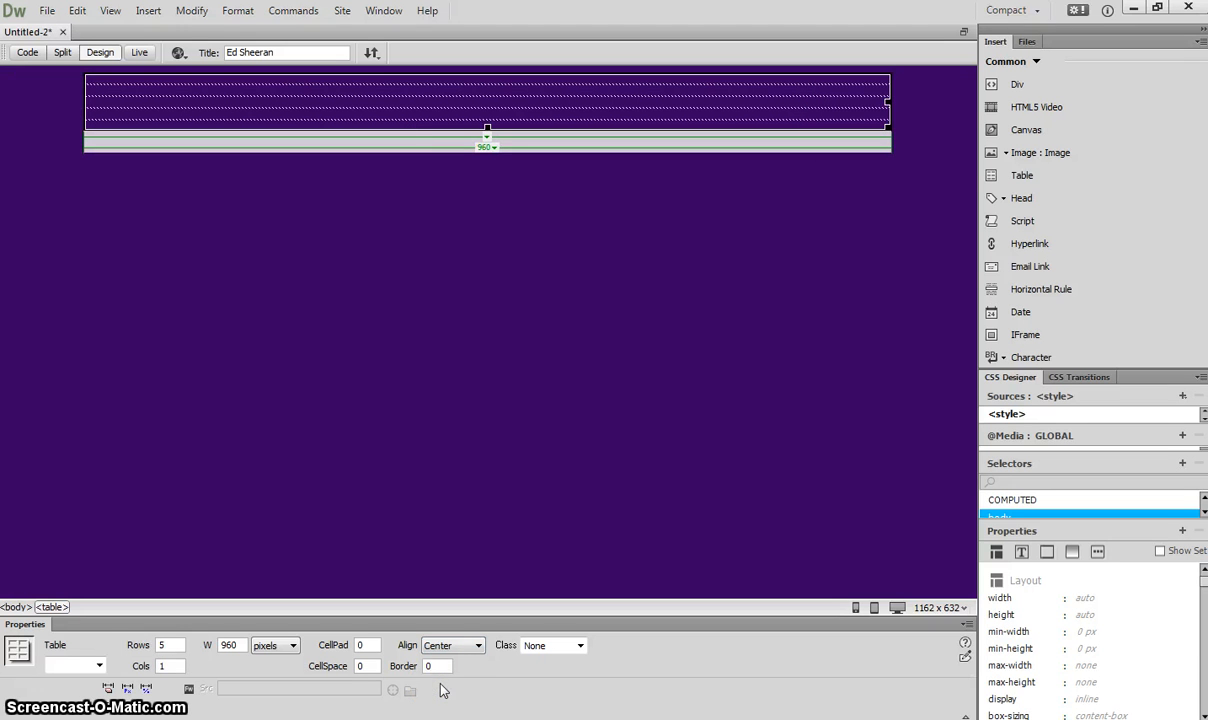
Step: Select all five rows of the table and set their background color to white, #FFFFFF
{"action": "left_click", "coordinate": [430, 77]}
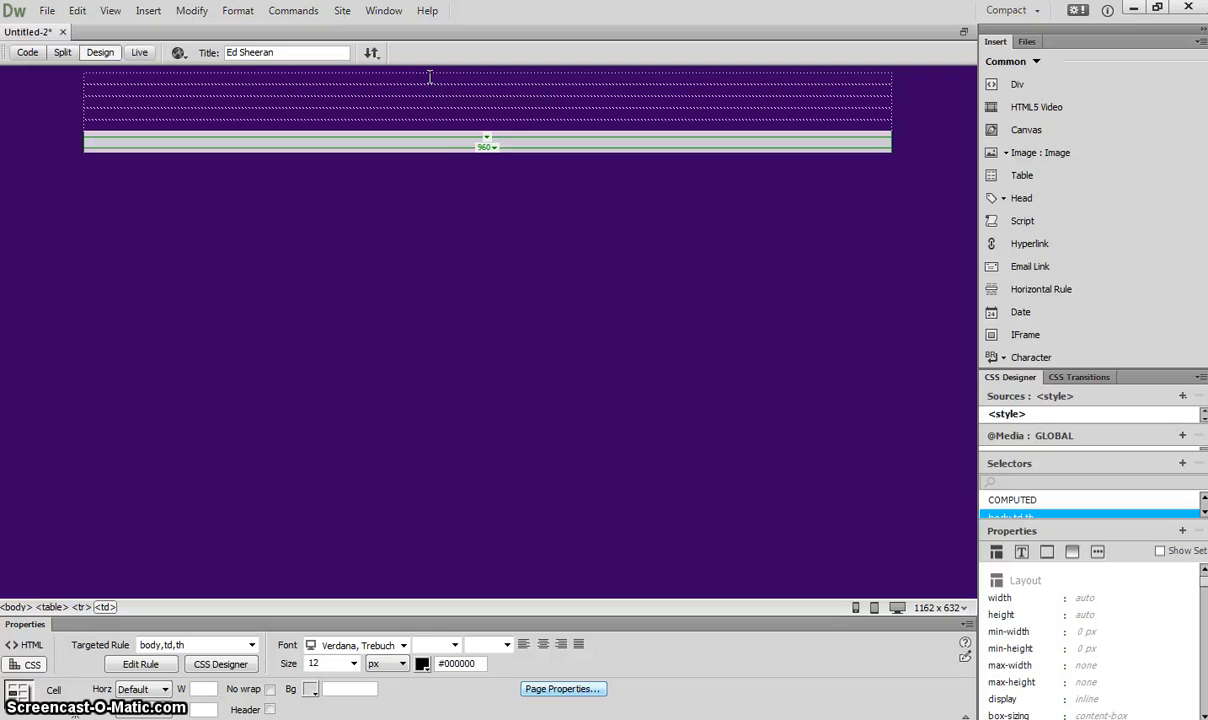
{"action": "left_click_drag", "start_coordinate": [432, 104], "coordinate": [440, 156]}
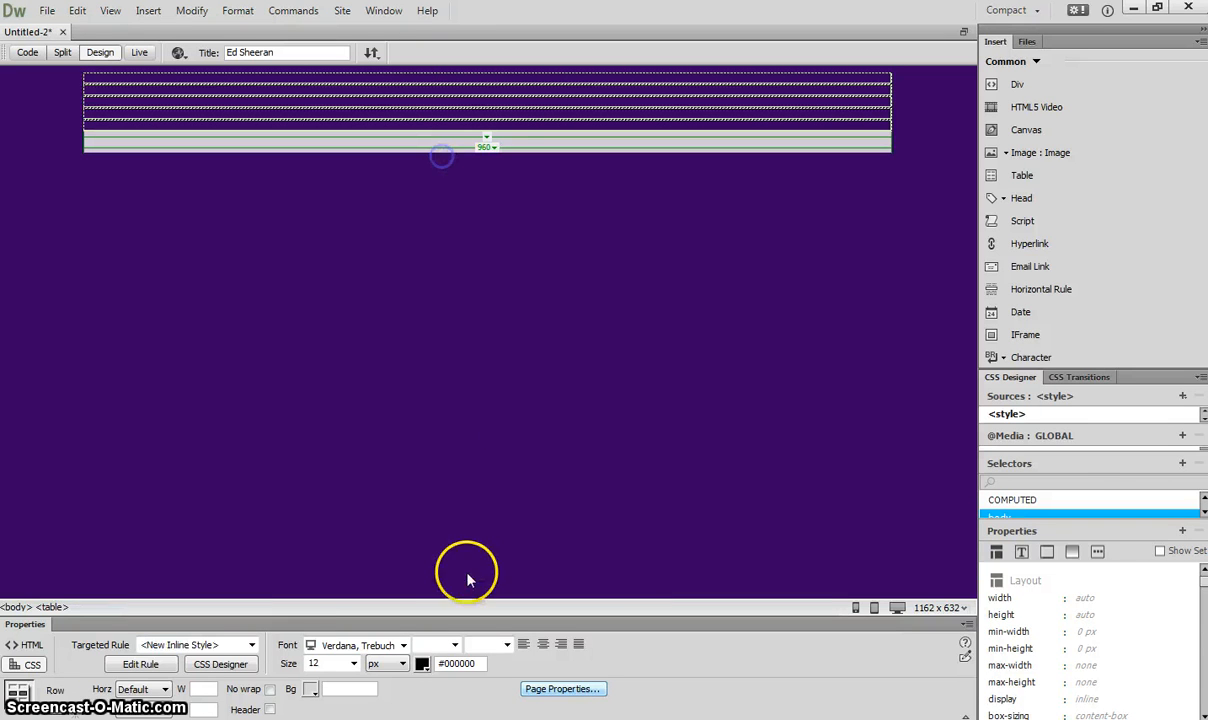
{"action": "left_click", "coordinate": [311, 691]}
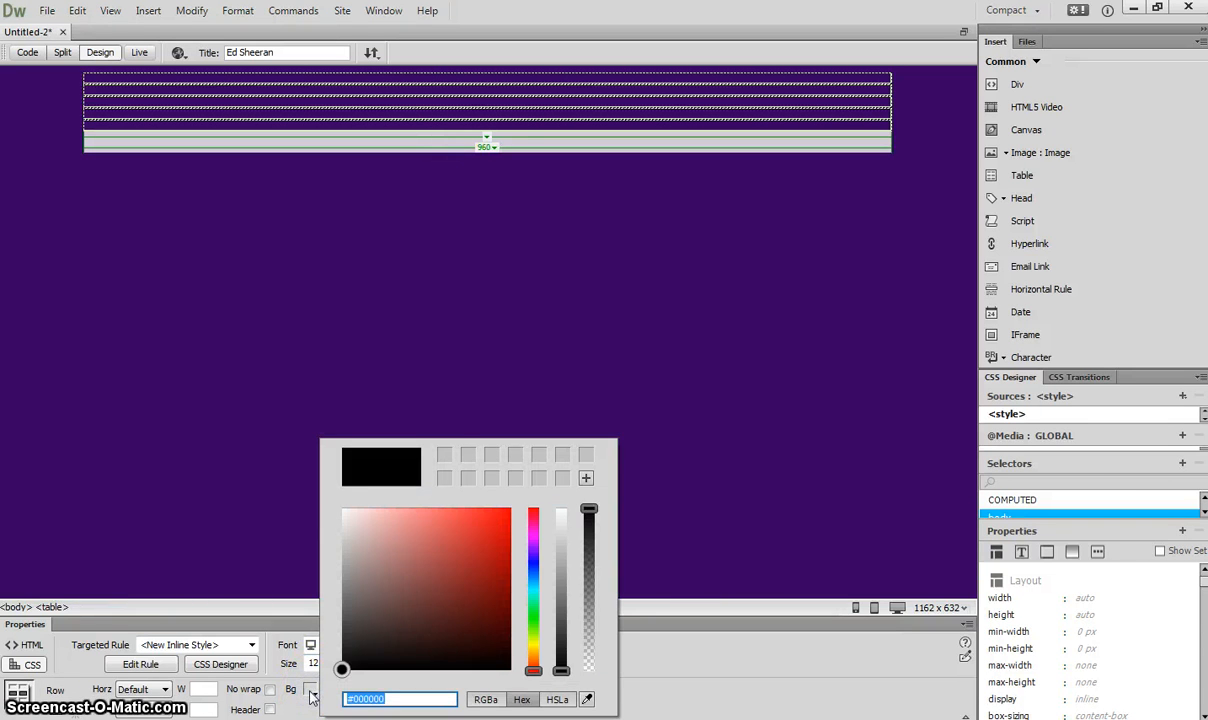
{"action": "left_click_drag", "start_coordinate": [340, 676], "coordinate": [328, 482]}
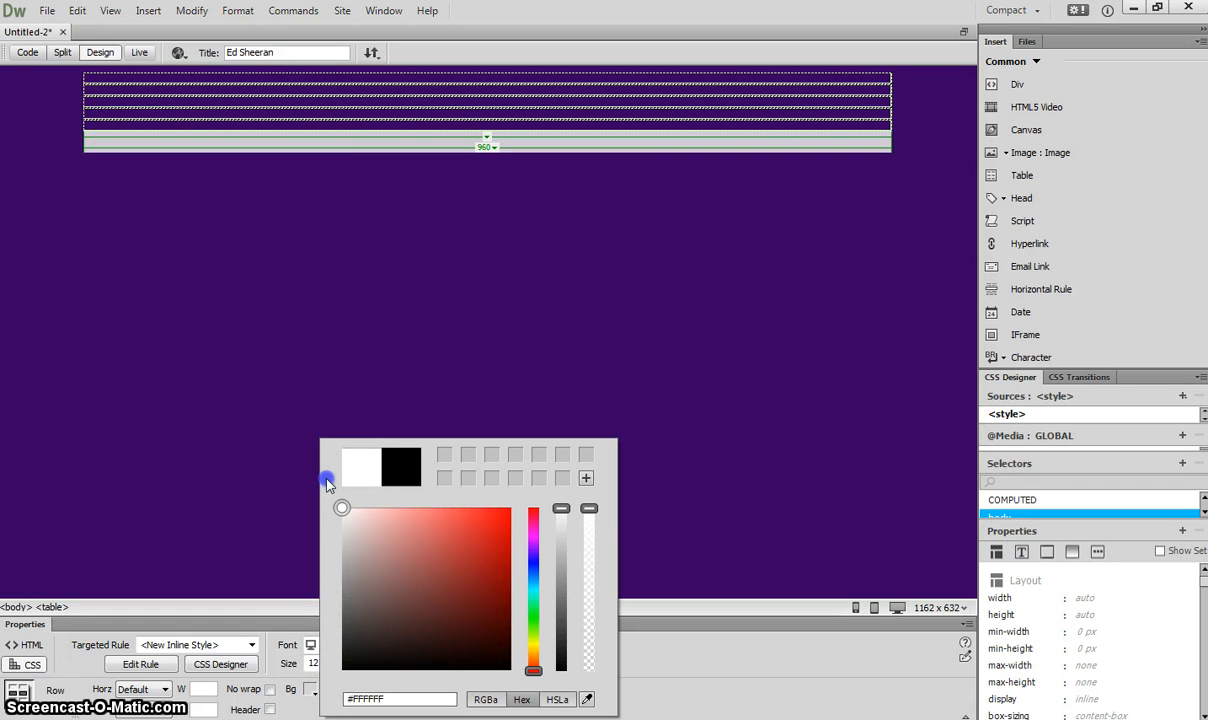
{"action": "left_click", "coordinate": [340, 353]}
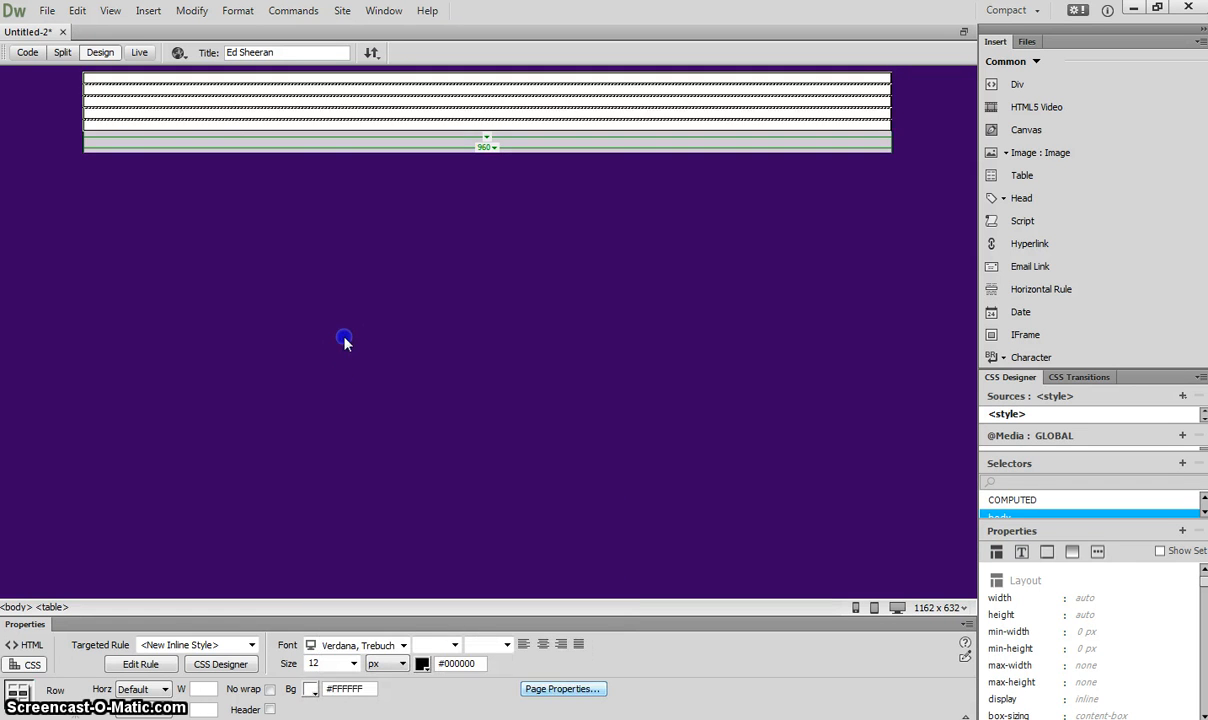
{"action": "left_click", "coordinate": [343, 342]}
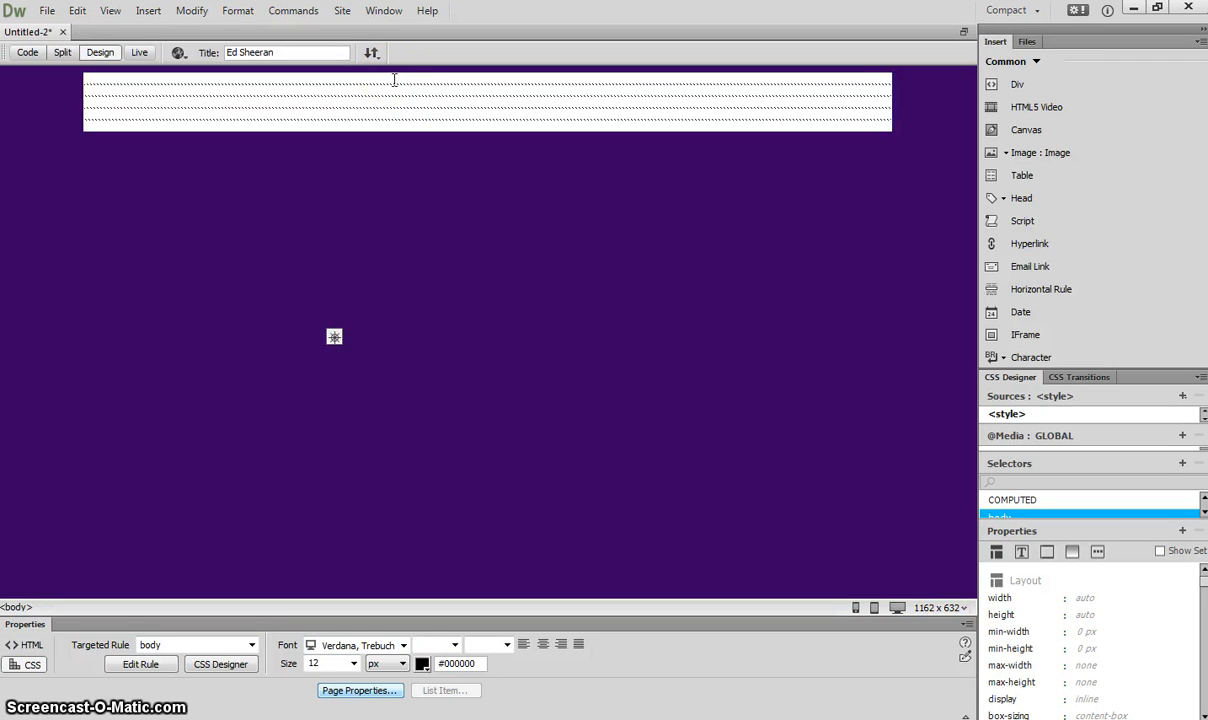
Step: Place the cursor in the table's first row, then view header.jpg from the Ed Sheeran Web Page Images folder in Windows Explorer and return to Dreamweaver
{"action": "left_click", "coordinate": [395, 82]}
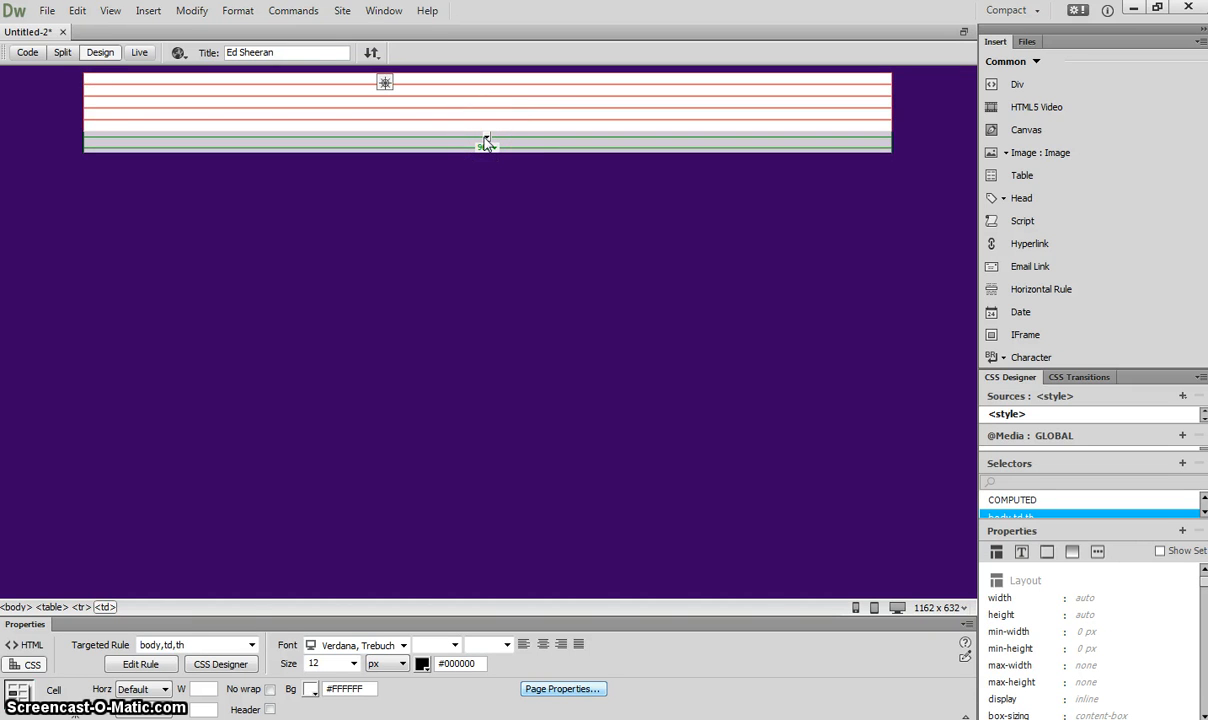
{"action": "key", "text": "alt+Tab"}
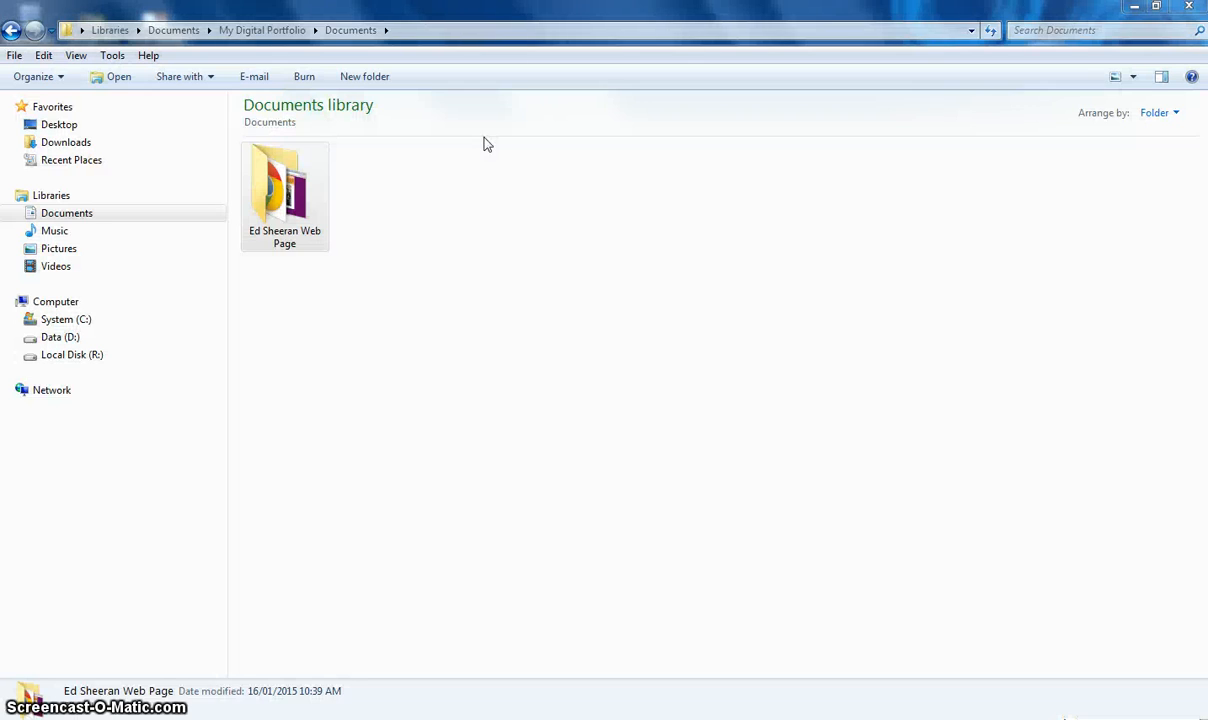
{"action": "left_click", "coordinate": [330, 207]}
{"action": "double_click", "coordinate": [316, 208]}
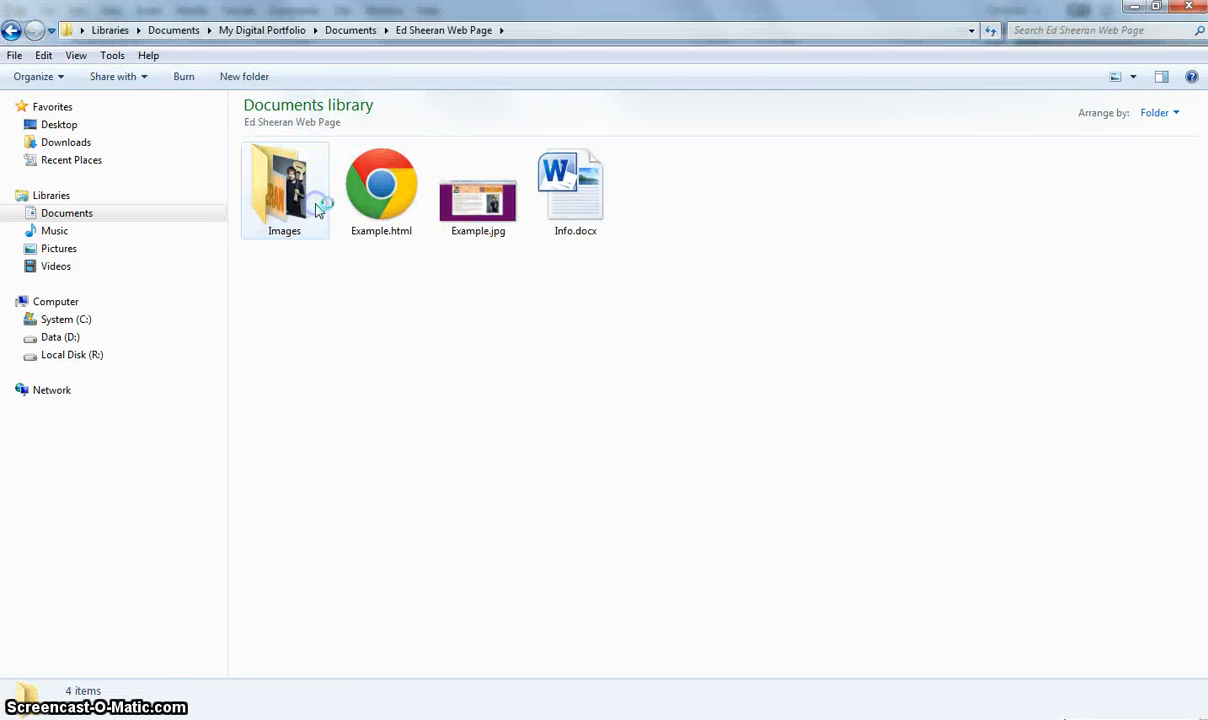
{"action": "double_click", "coordinate": [316, 200]}
{"action": "double_click", "coordinate": [358, 215]}
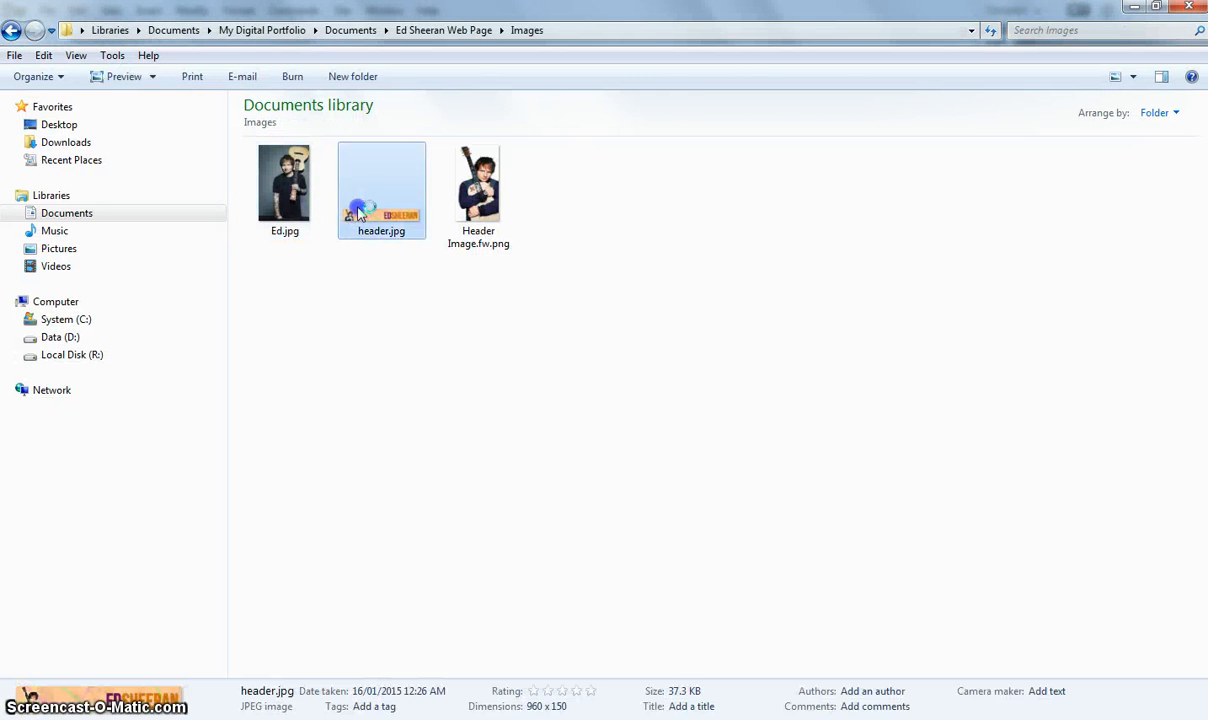
{"action": "double_click", "coordinate": [553, 34]}
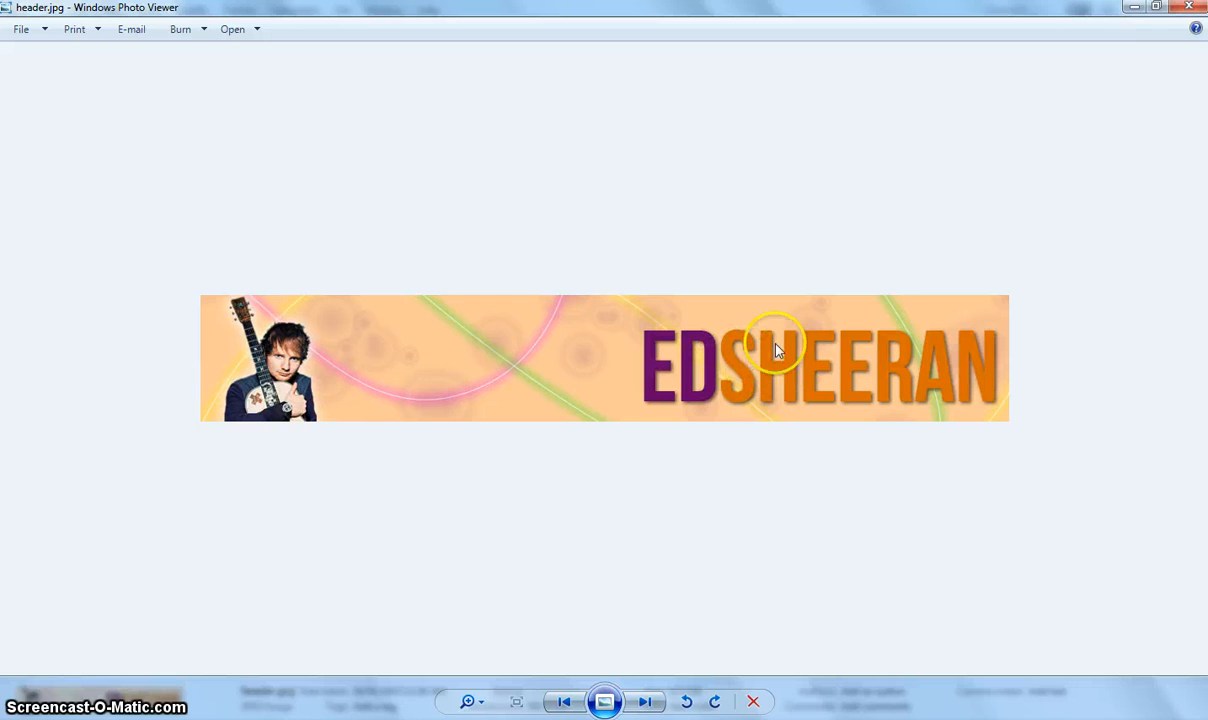
{"action": "left_click", "coordinate": [1189, 9]}
{"action": "key", "text": "alt+Tab"}
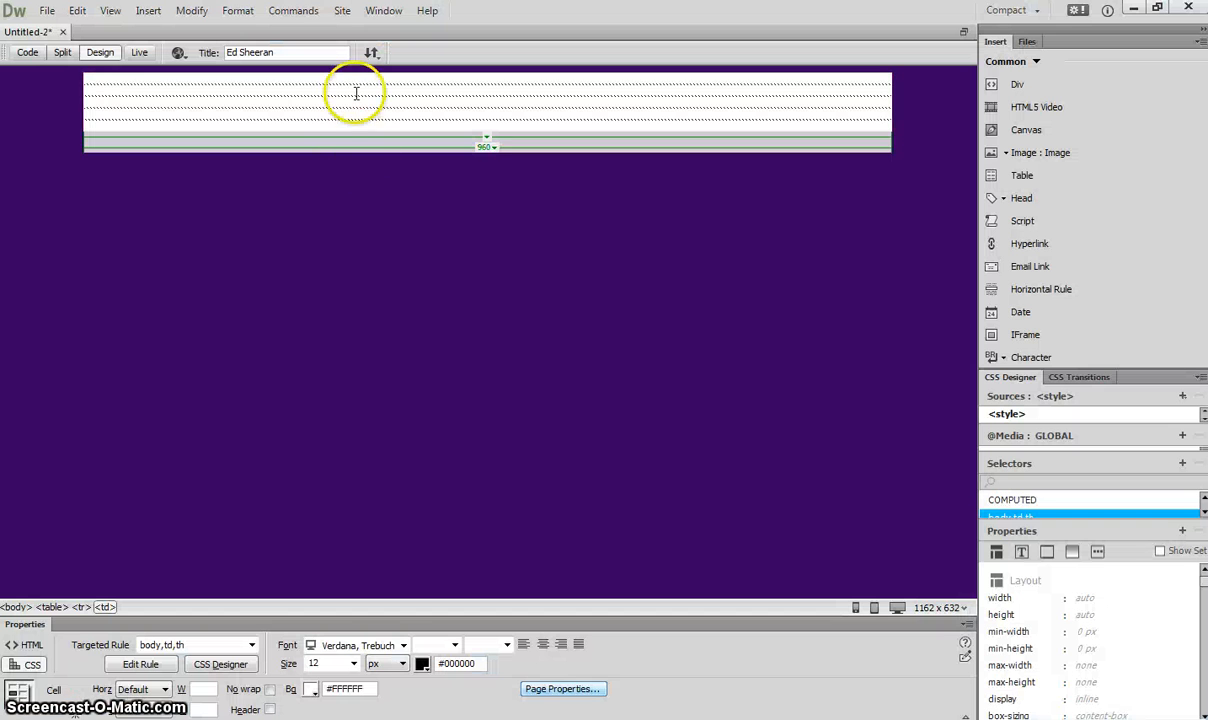
Step: Insert the image header.jpg from the Images folder into the table's first row
{"action": "left_click", "coordinate": [1033, 158]}
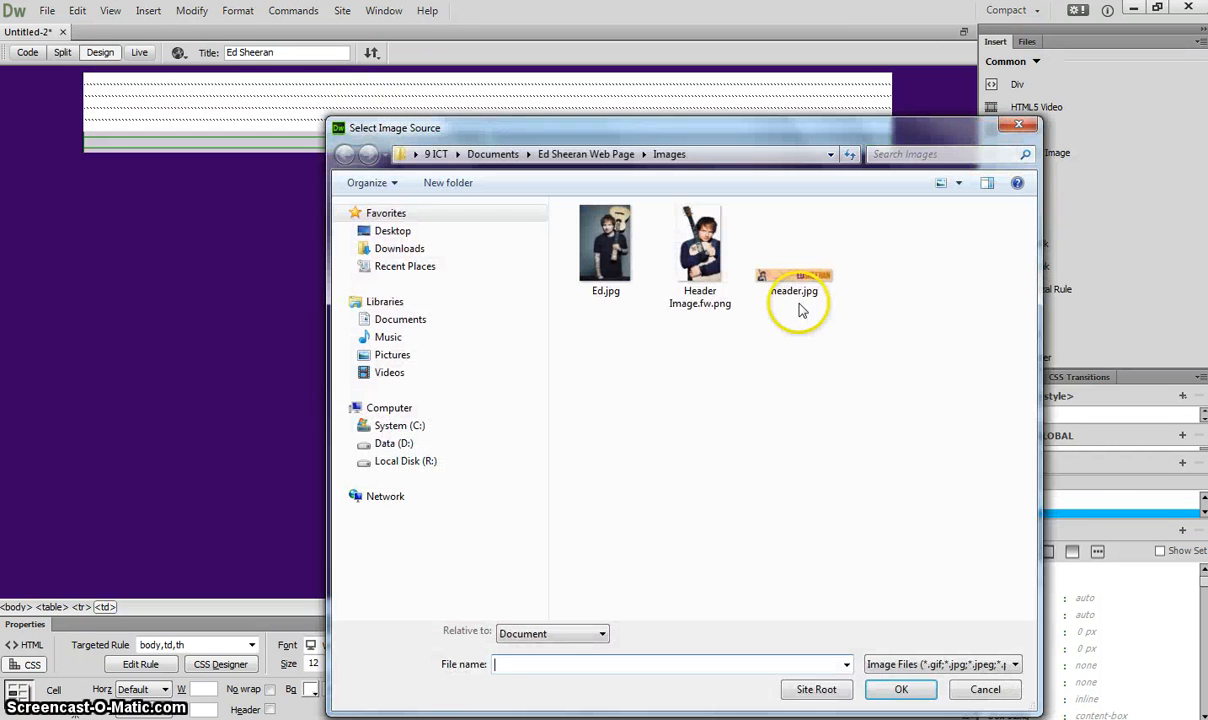
{"action": "left_click", "coordinate": [794, 283]}
{"action": "double_click", "coordinate": [794, 284]}
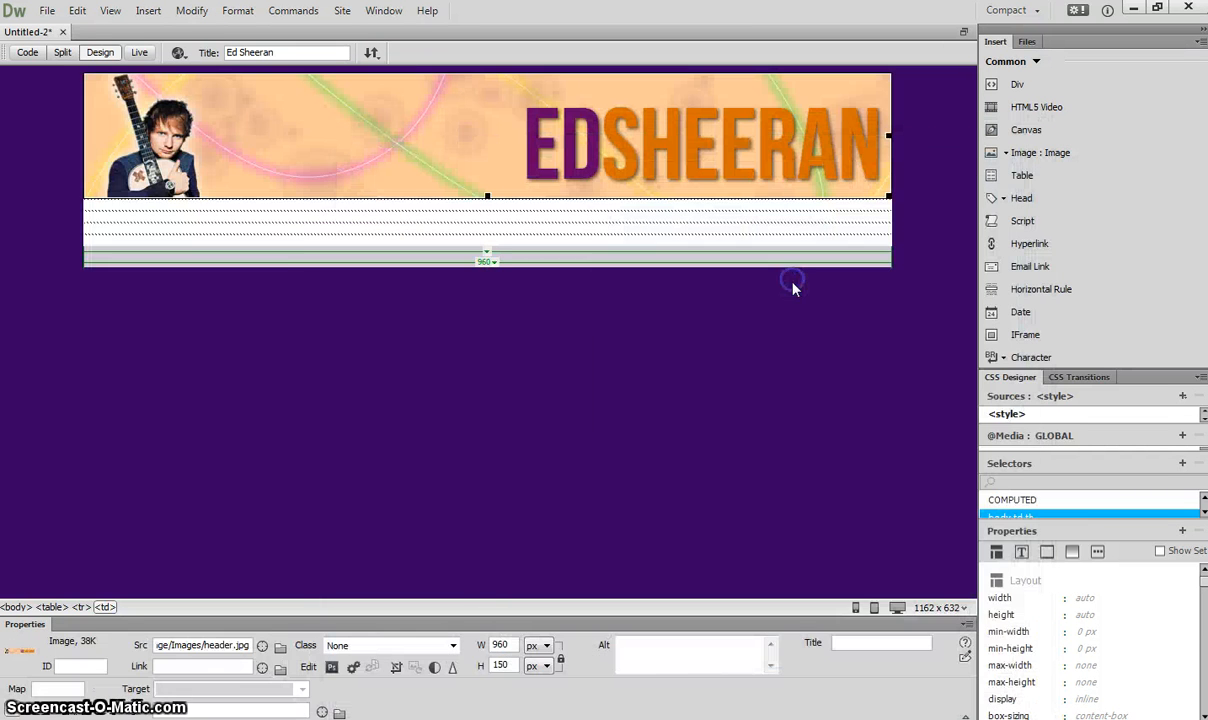
Step: Insert a horizontal rule in the table's second row and place the cursor in the third row
{"action": "left_click", "coordinate": [435, 204]}
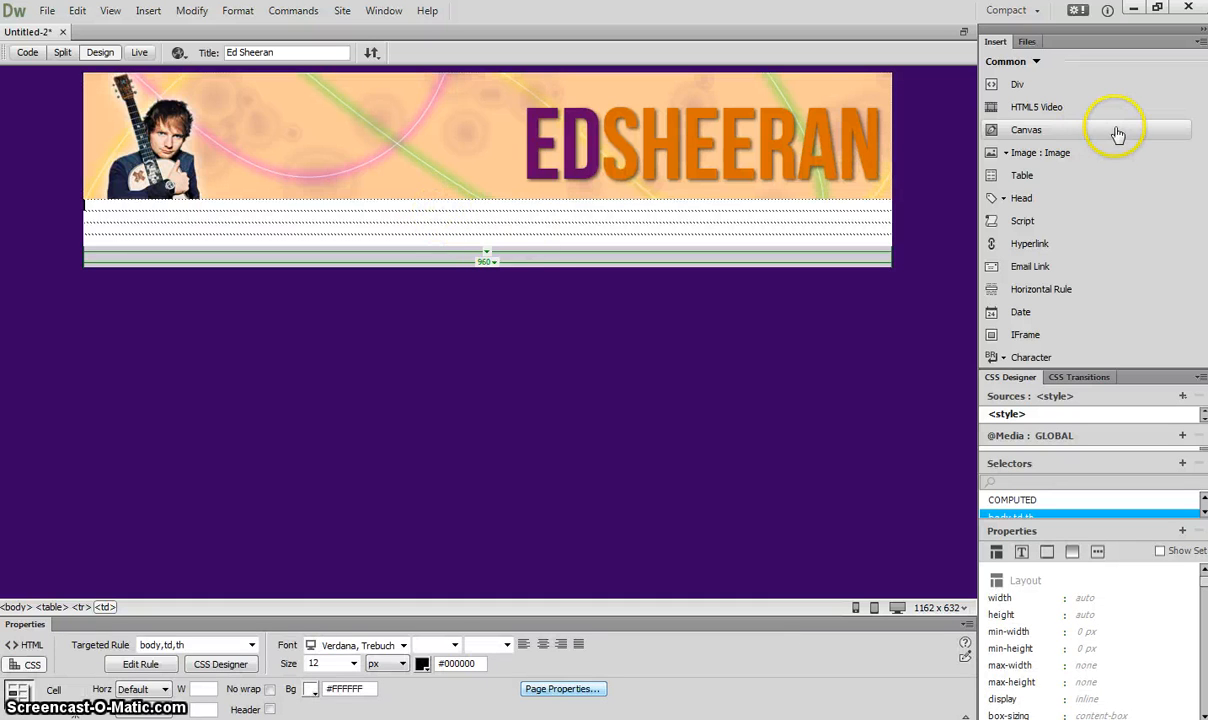
{"action": "left_click", "coordinate": [1060, 290]}
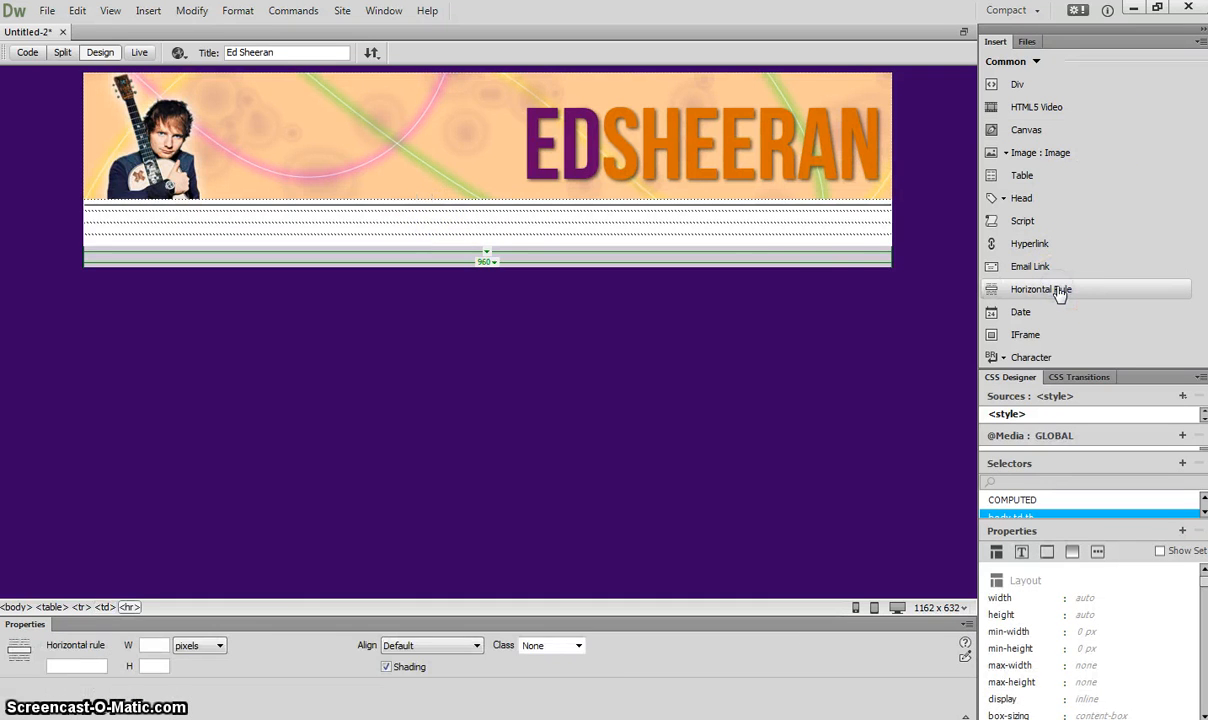
{"action": "left_click", "coordinate": [773, 217]}
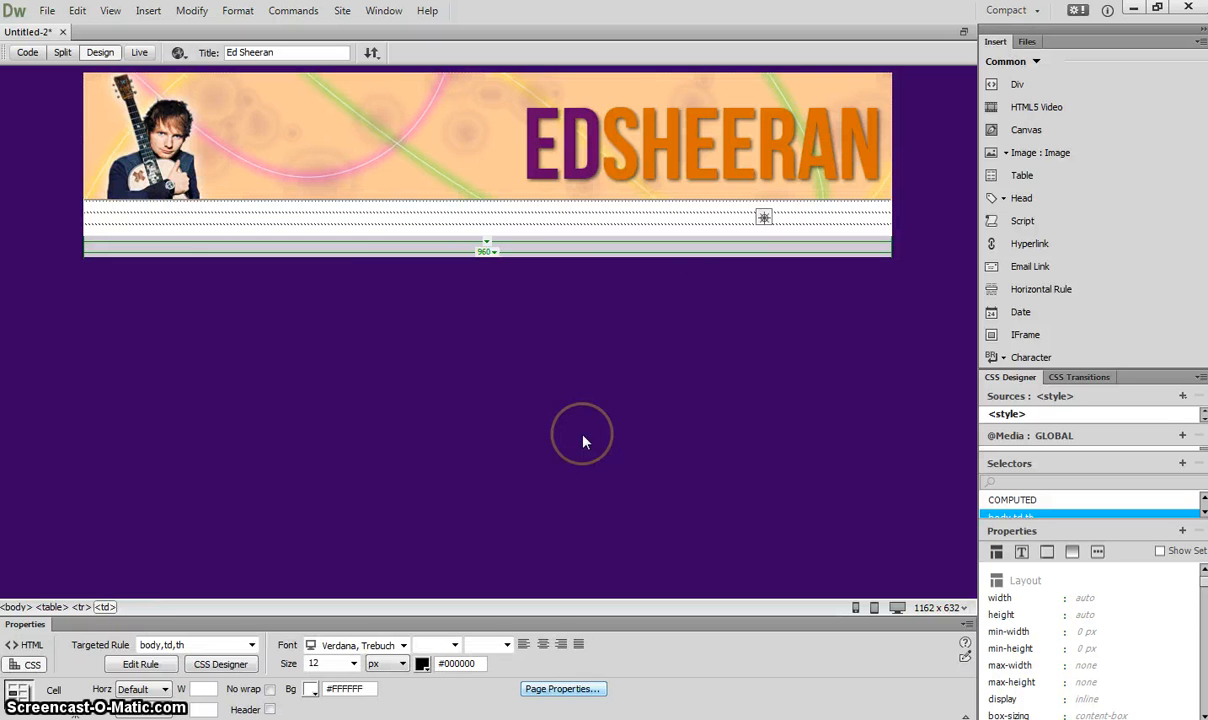
Step: Switch to Word, copy all the text of Info.docx, and paste it into the table's third row in Dreamweaver
{"action": "key", "text": "alt+Tab"}
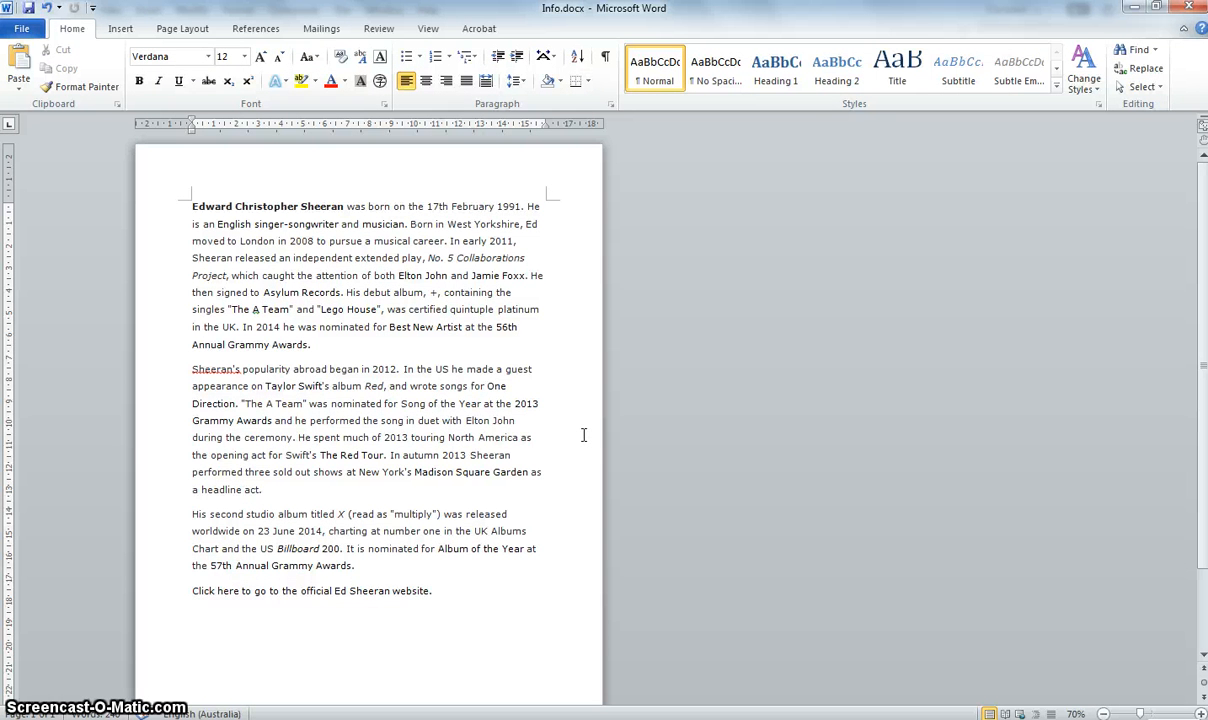
{"action": "scroll", "coordinate": [210, 405], "scroll_direction": "up", "scroll_amount": 2, "text": "ctrl"}
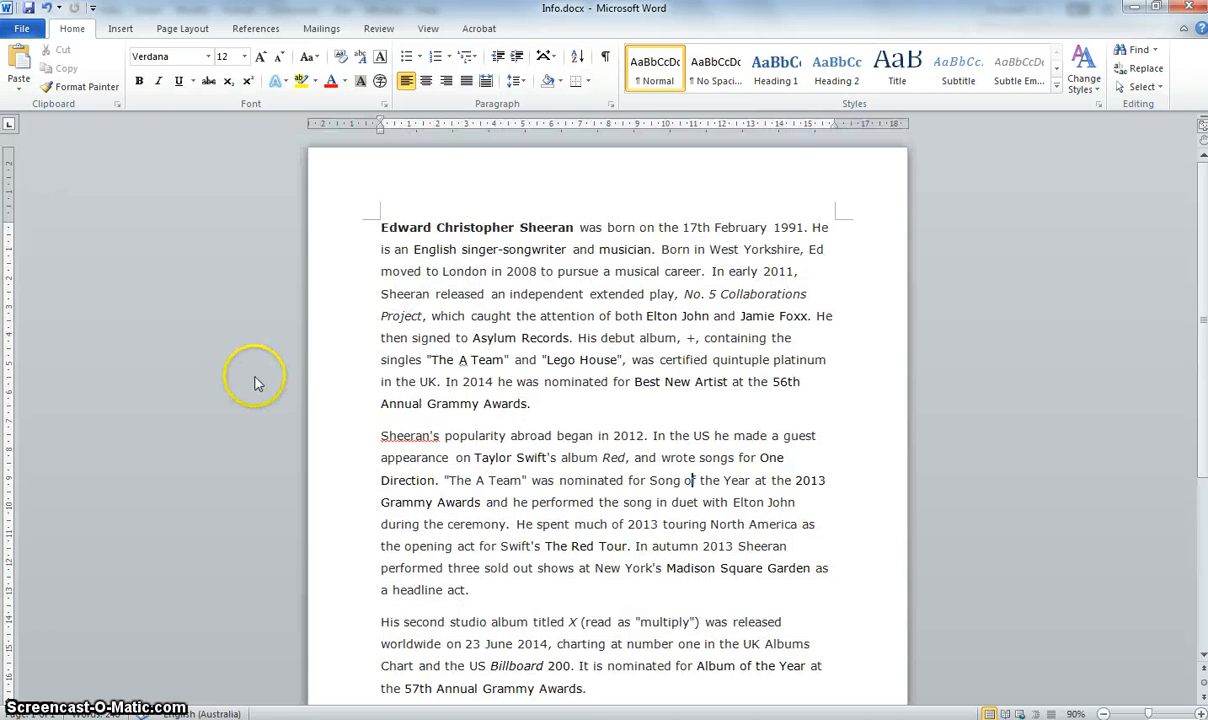
{"action": "scroll", "coordinate": [332, 408], "scroll_direction": "down", "scroll_amount": 1}
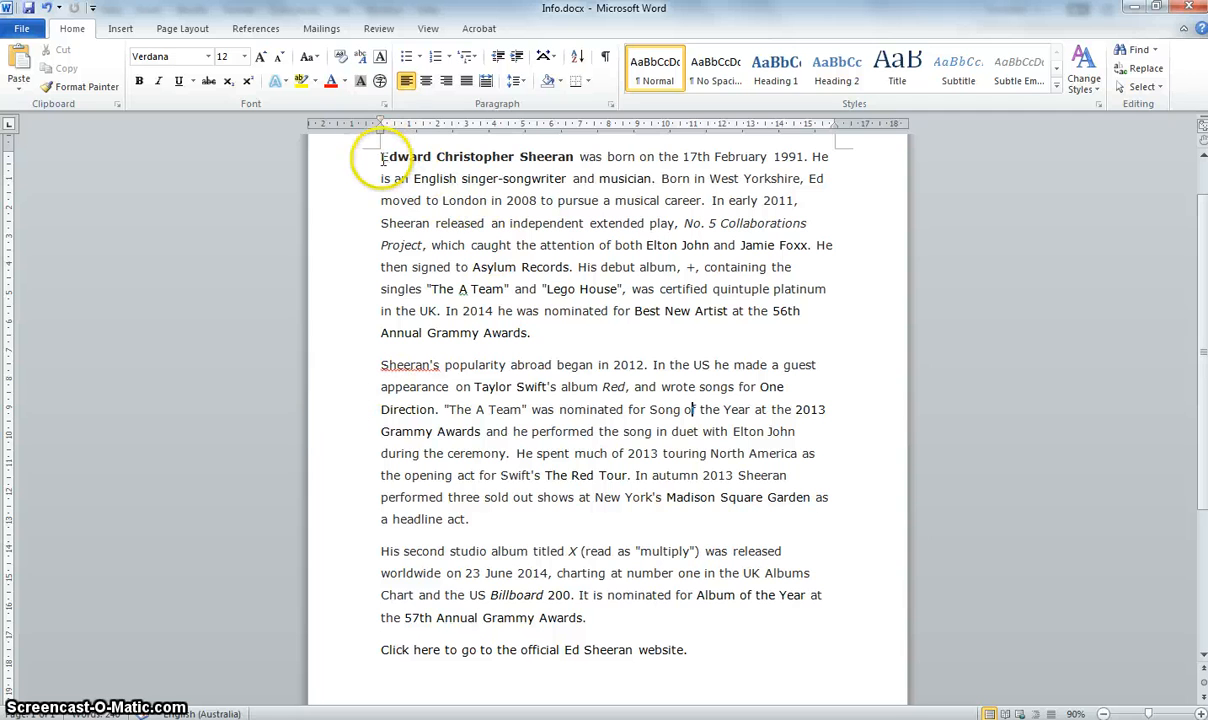
{"action": "left_click_drag", "start_coordinate": [381, 157], "coordinate": [693, 648]}
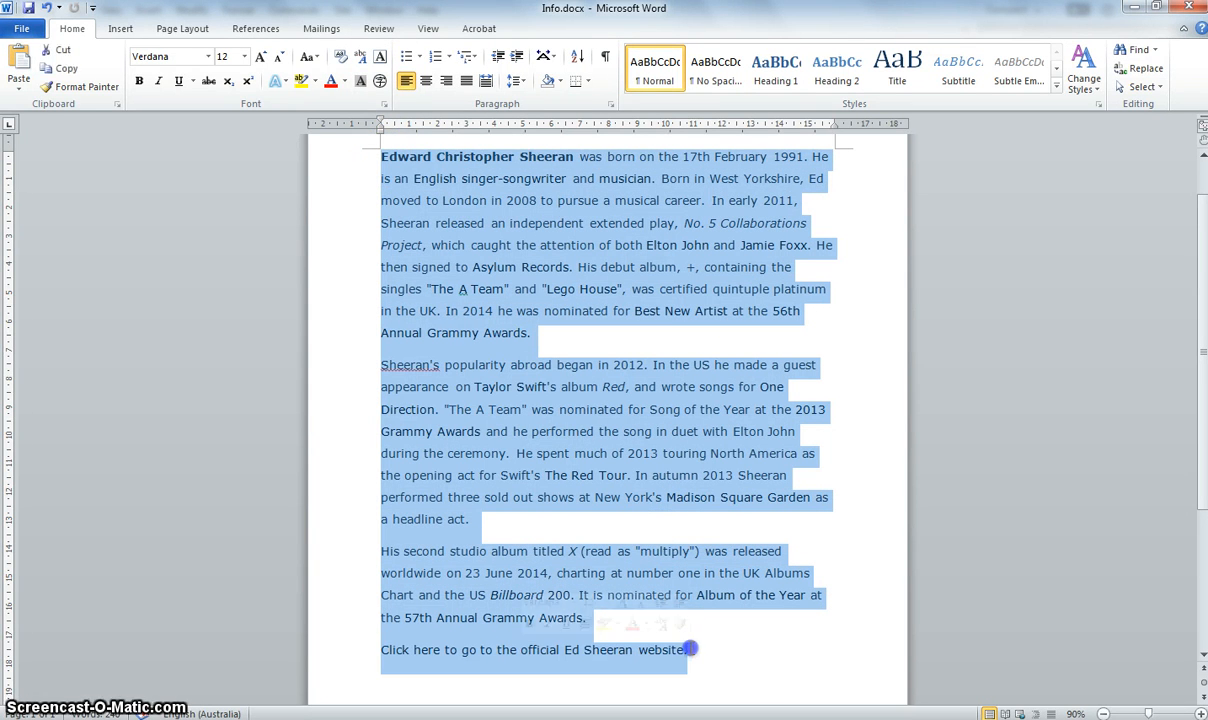
{"action": "left_click", "coordinate": [68, 70]}
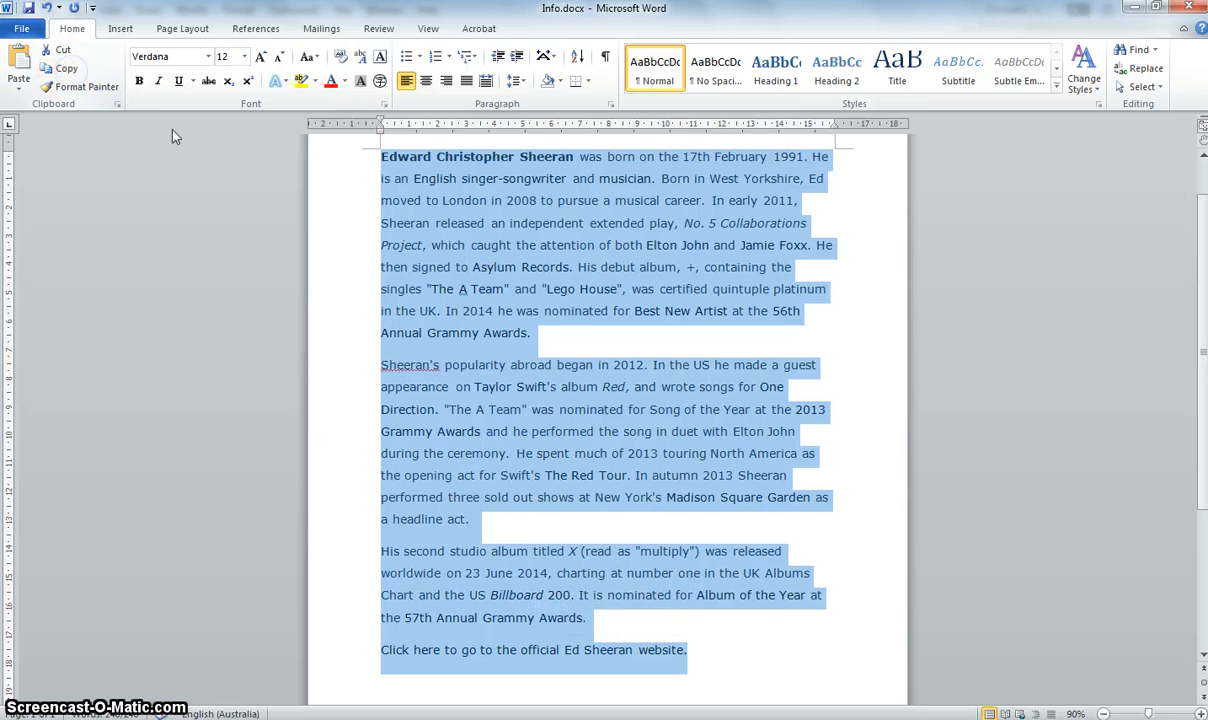
{"action": "key", "text": "alt+Tab"}
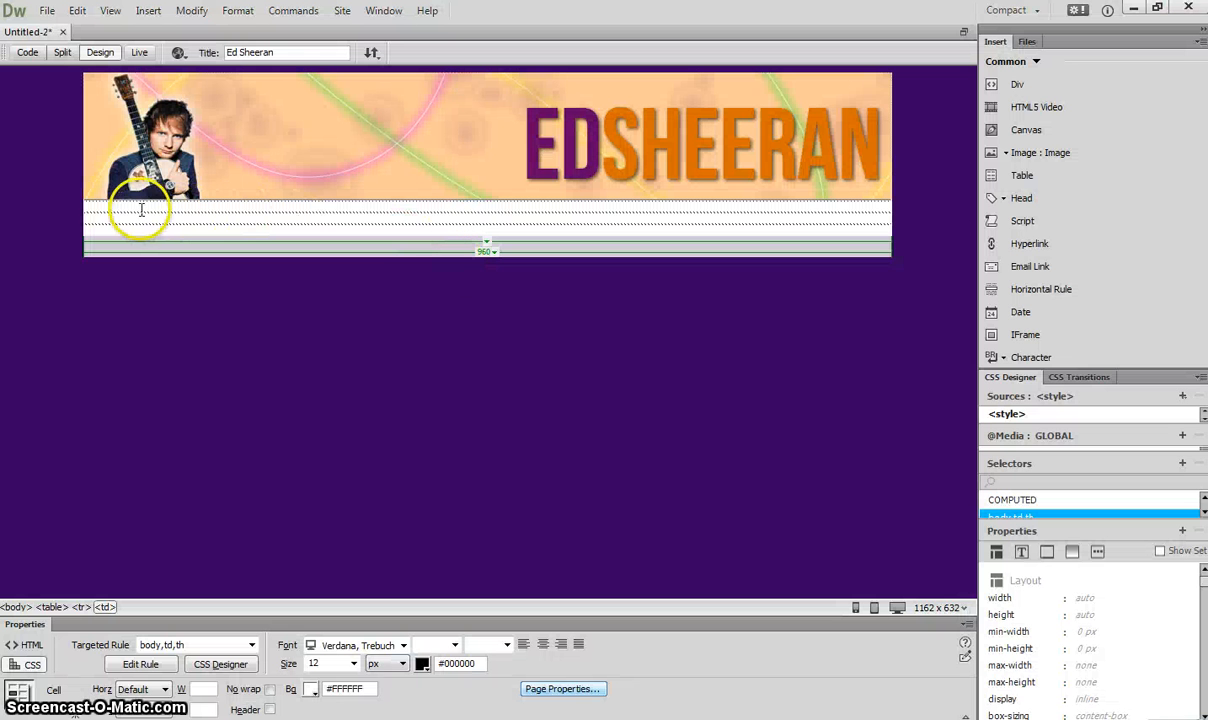
{"action": "left_click", "coordinate": [77, 12]}
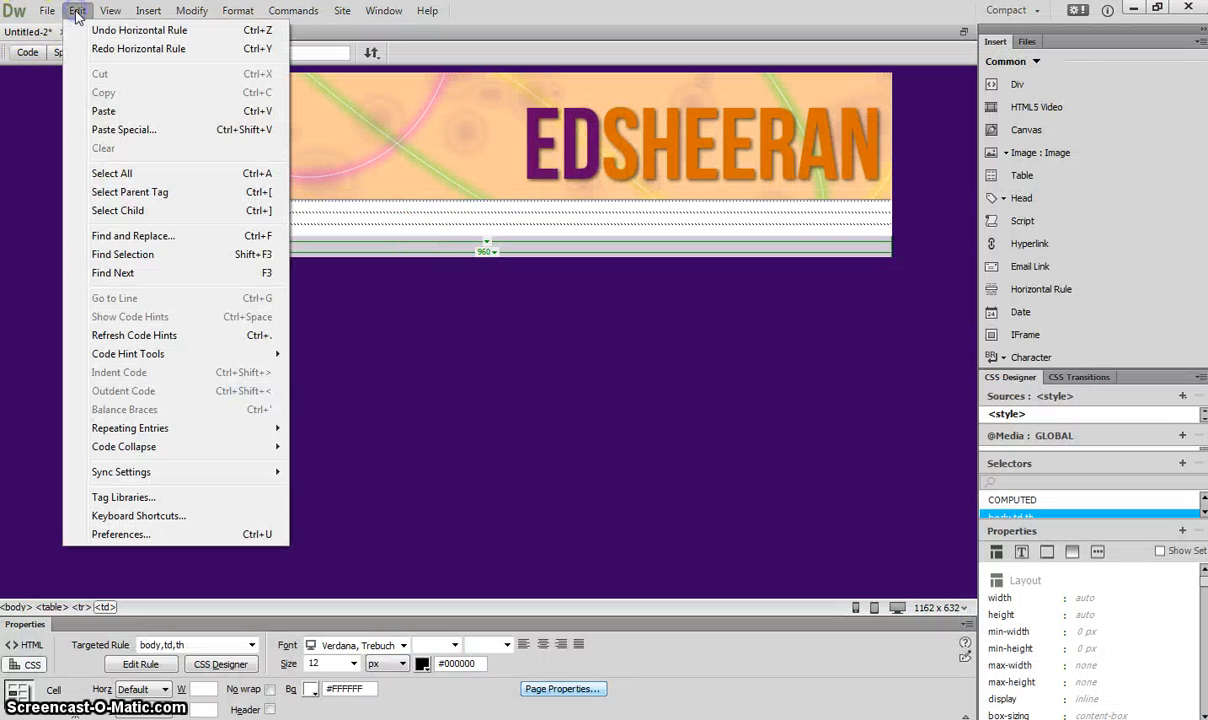
{"action": "left_click", "coordinate": [103, 111]}
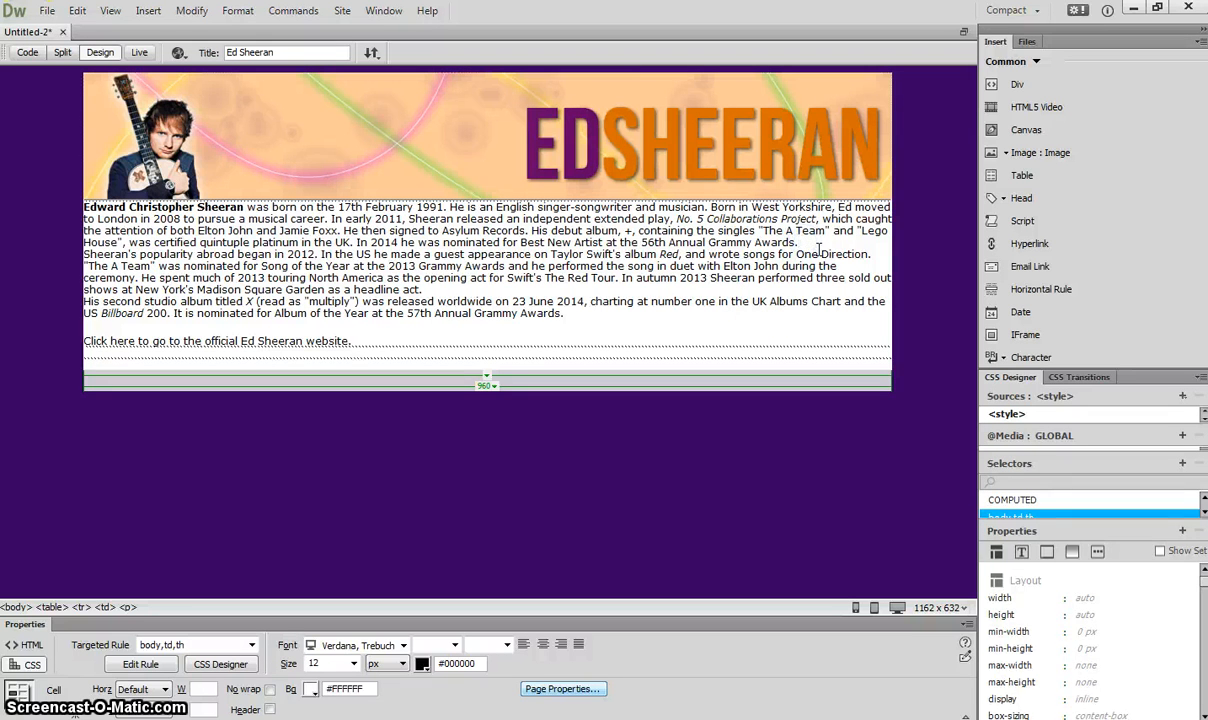
Step: Replace the line breaks before "Sheeran's popularity abroad" and "His second studio album" with paragraph breaks
{"action": "key", "text": "Delete"}
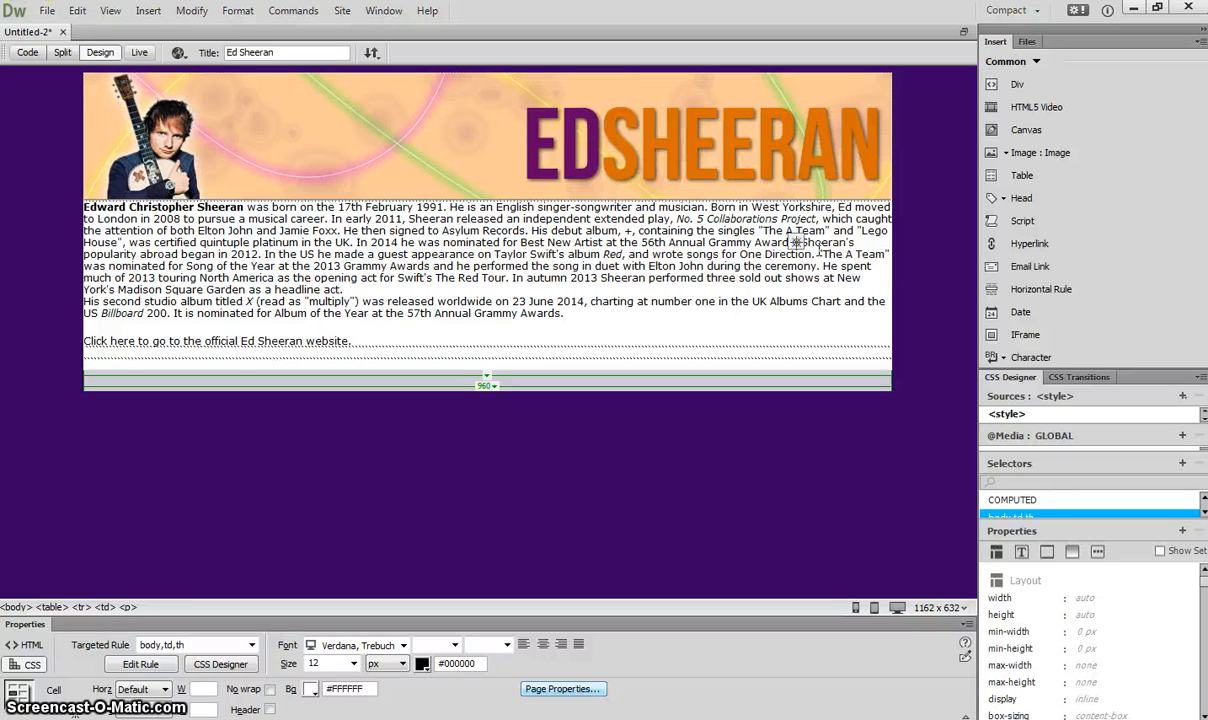
{"action": "key", "text": "Return"}
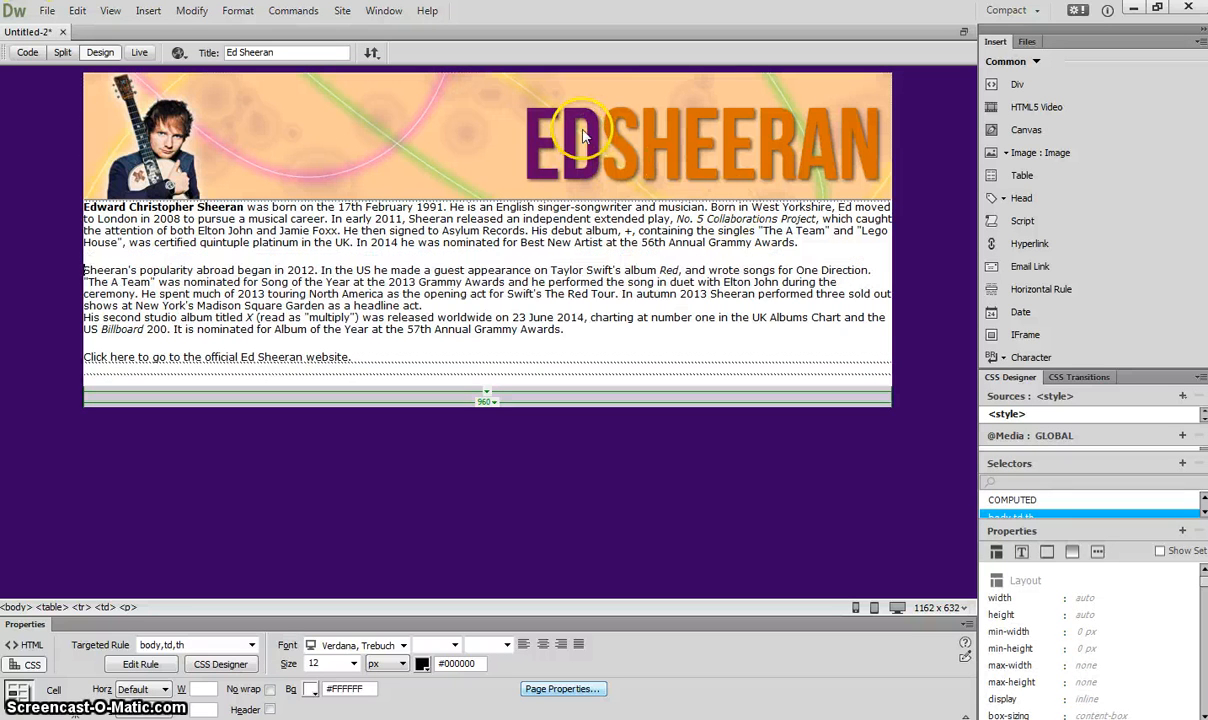
{"action": "left_click", "coordinate": [430, 304]}
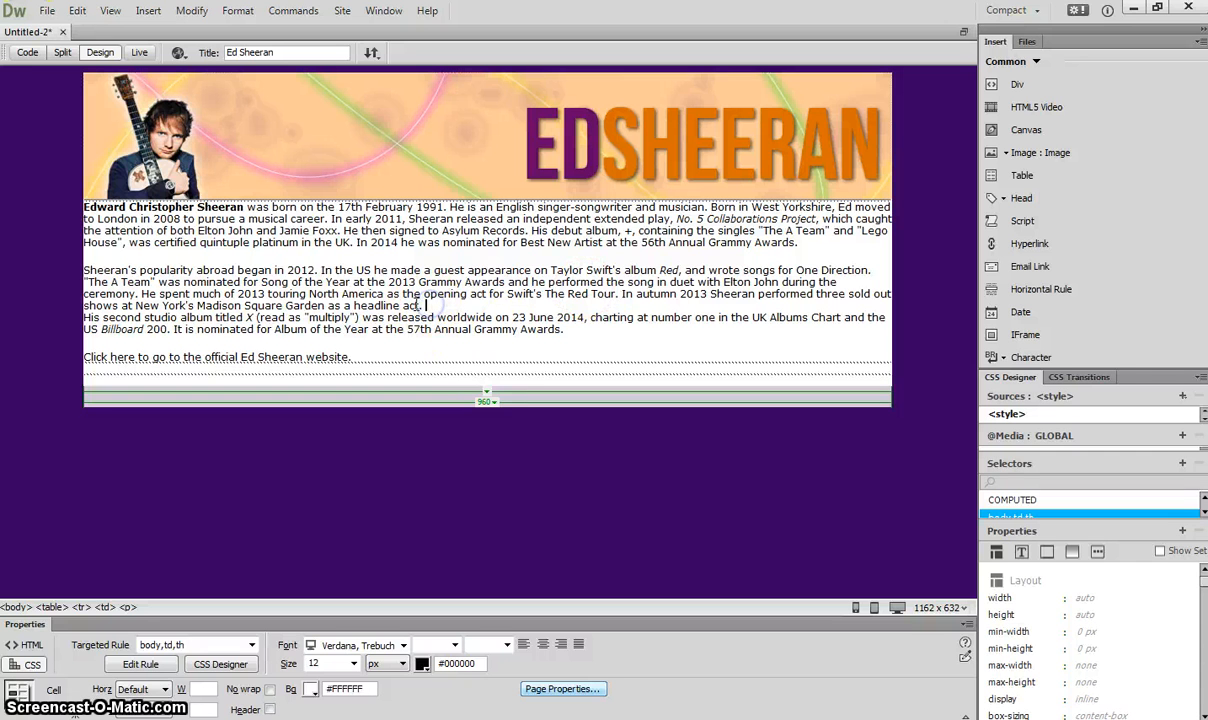
{"action": "key", "text": "Delete"}
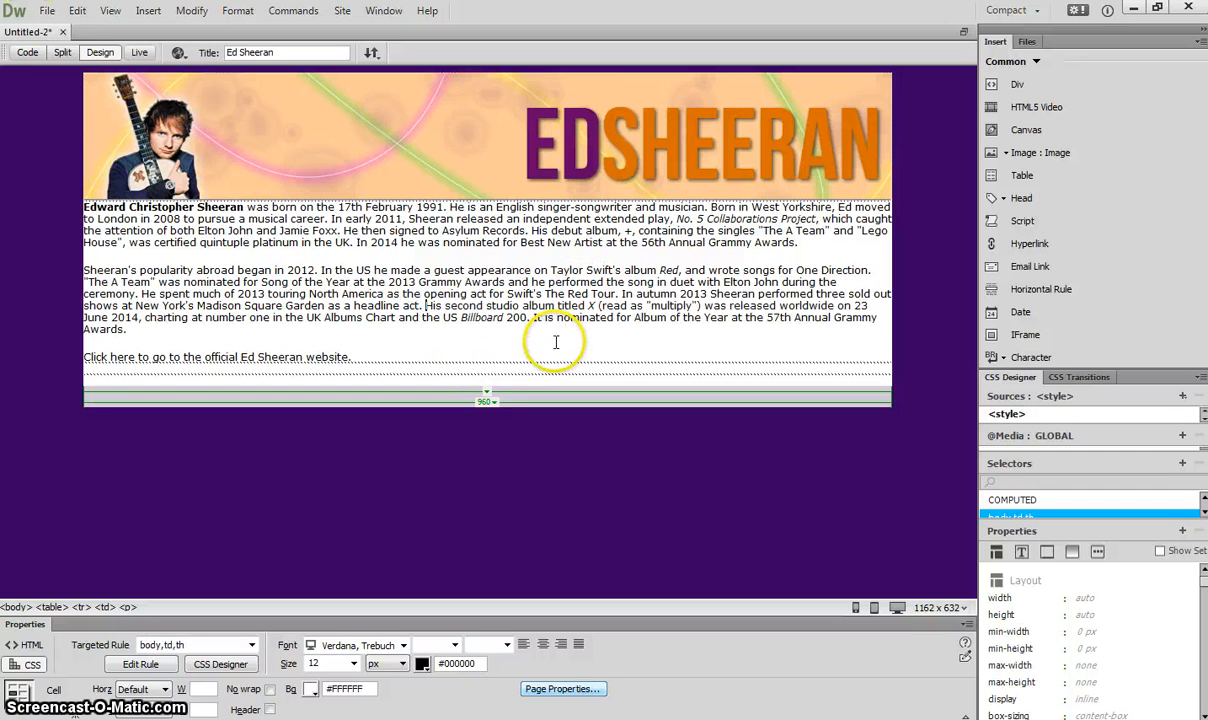
{"action": "key", "text": "Return"}
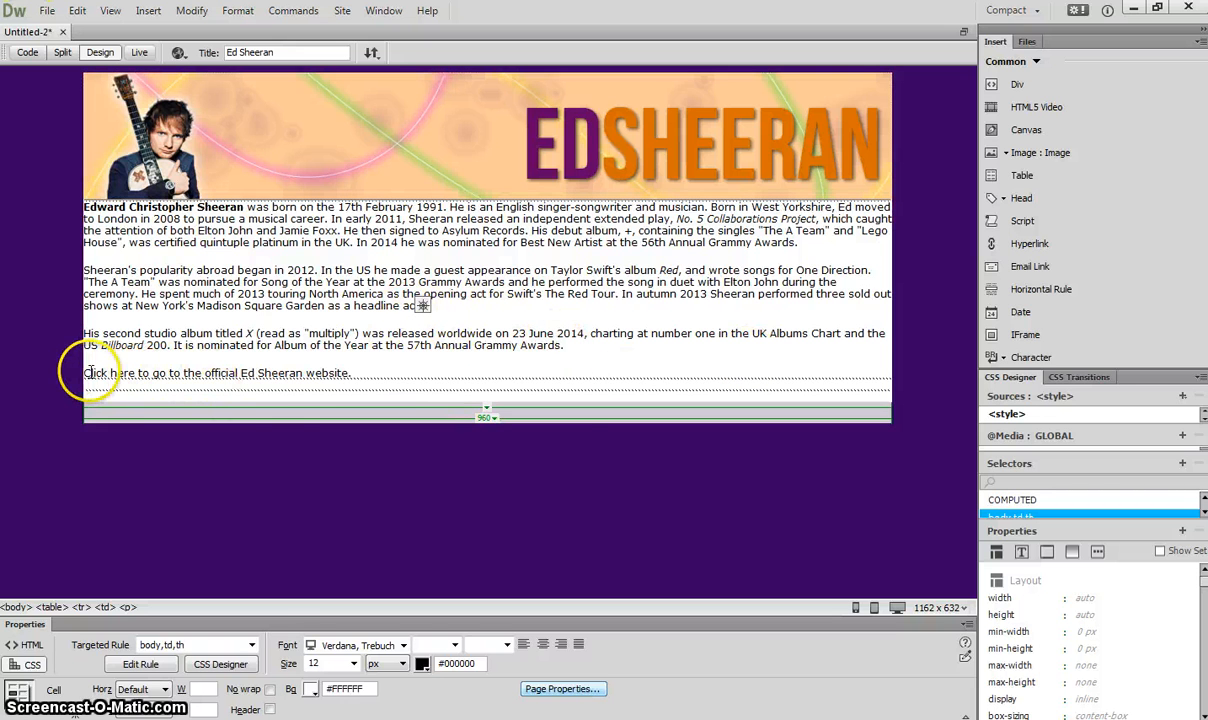
{"action": "left_click_drag", "start_coordinate": [87, 372], "coordinate": [352, 370]}
{"action": "left_click", "coordinate": [355, 370]}
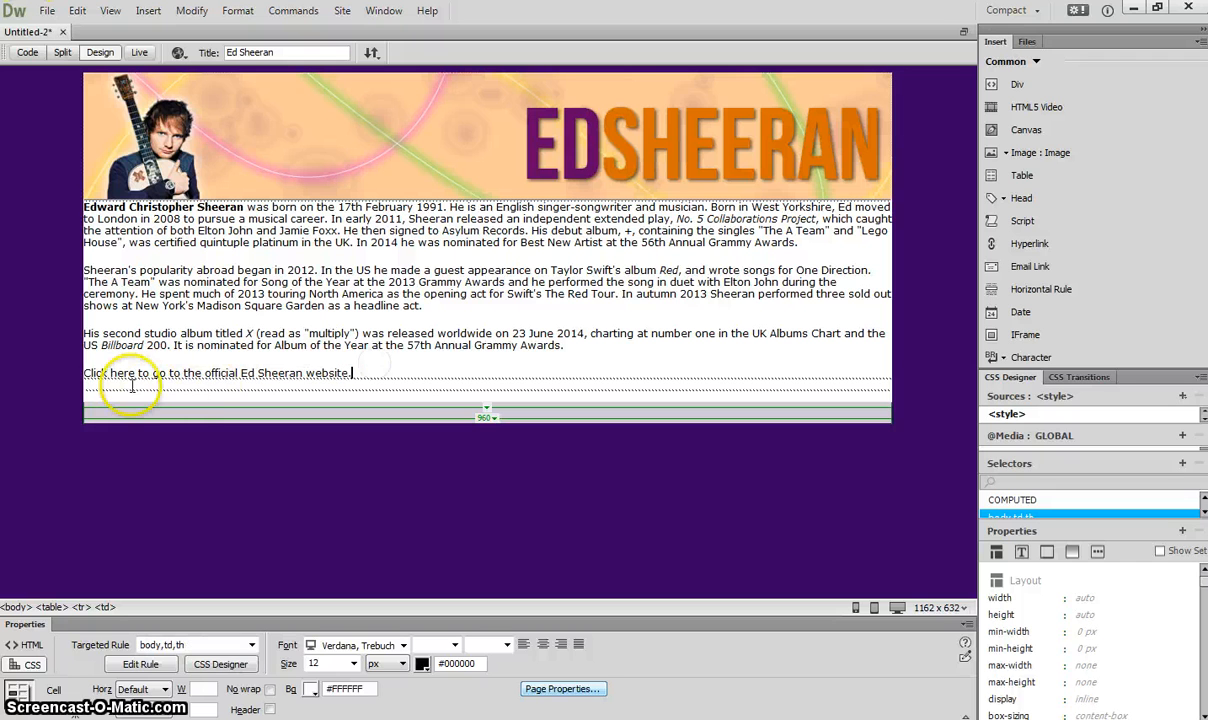
{"action": "left_click_drag", "start_coordinate": [135, 372], "coordinate": [84, 372]}
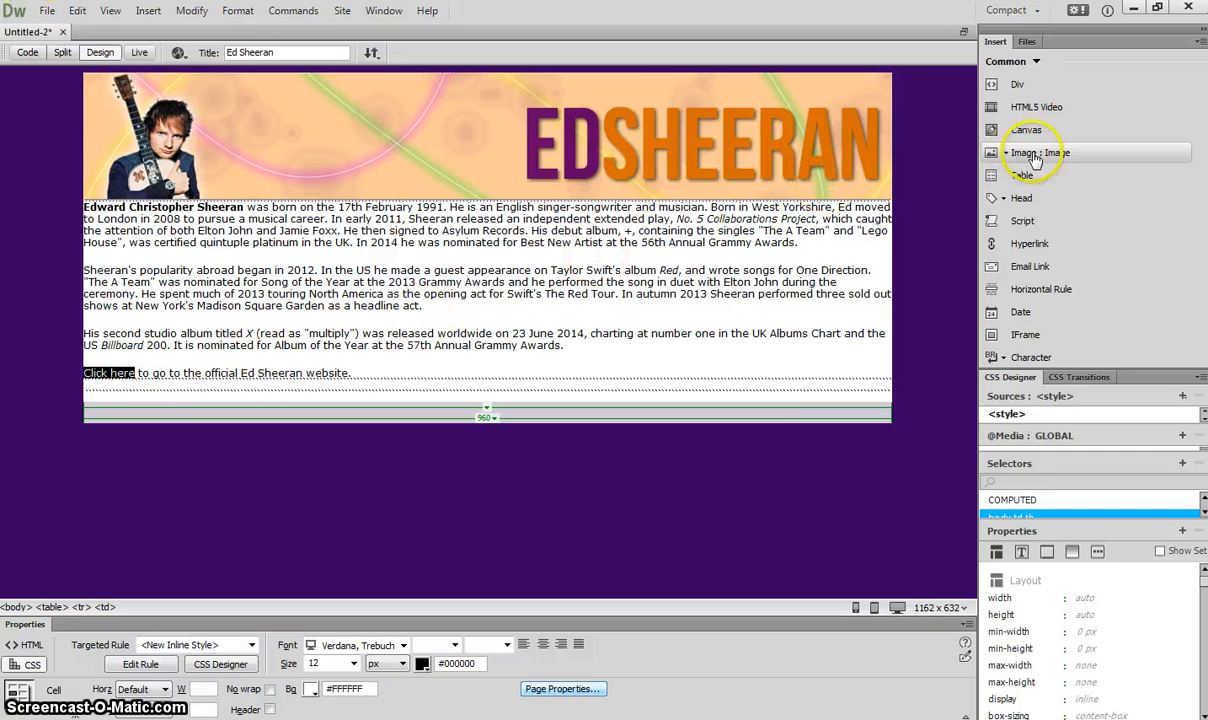
{"action": "left_click", "coordinate": [1029, 245]}
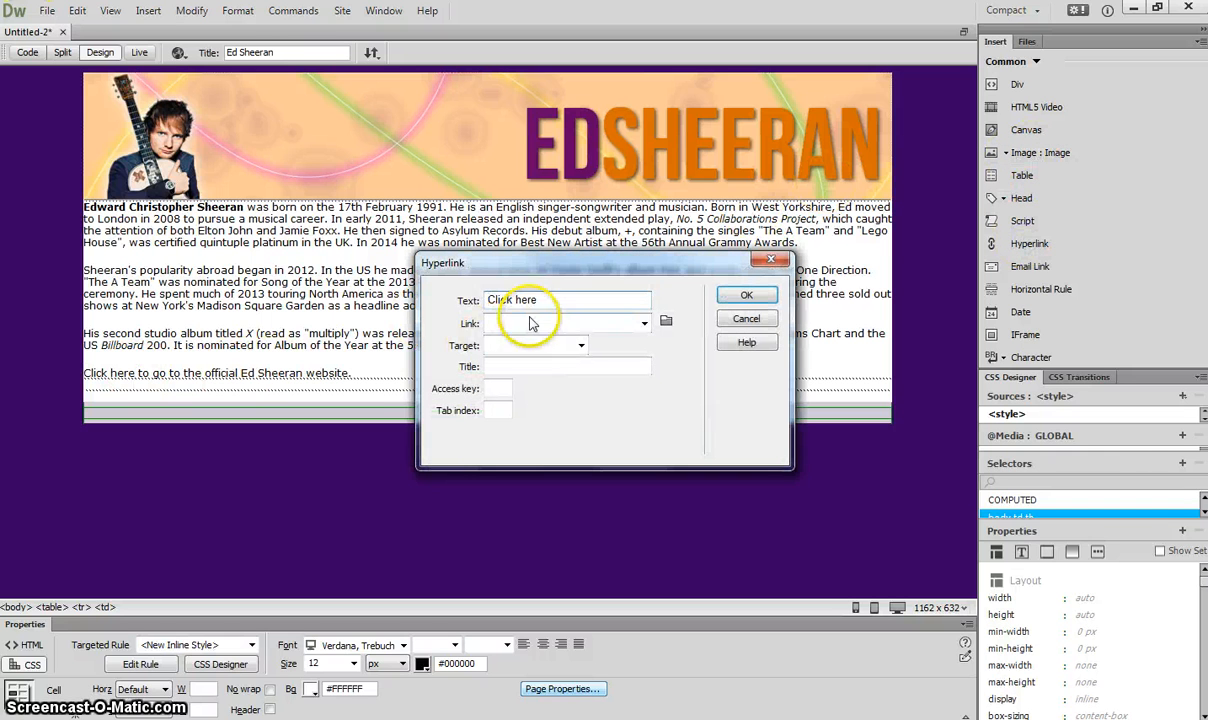
{"action": "left_click", "coordinate": [530, 324]}
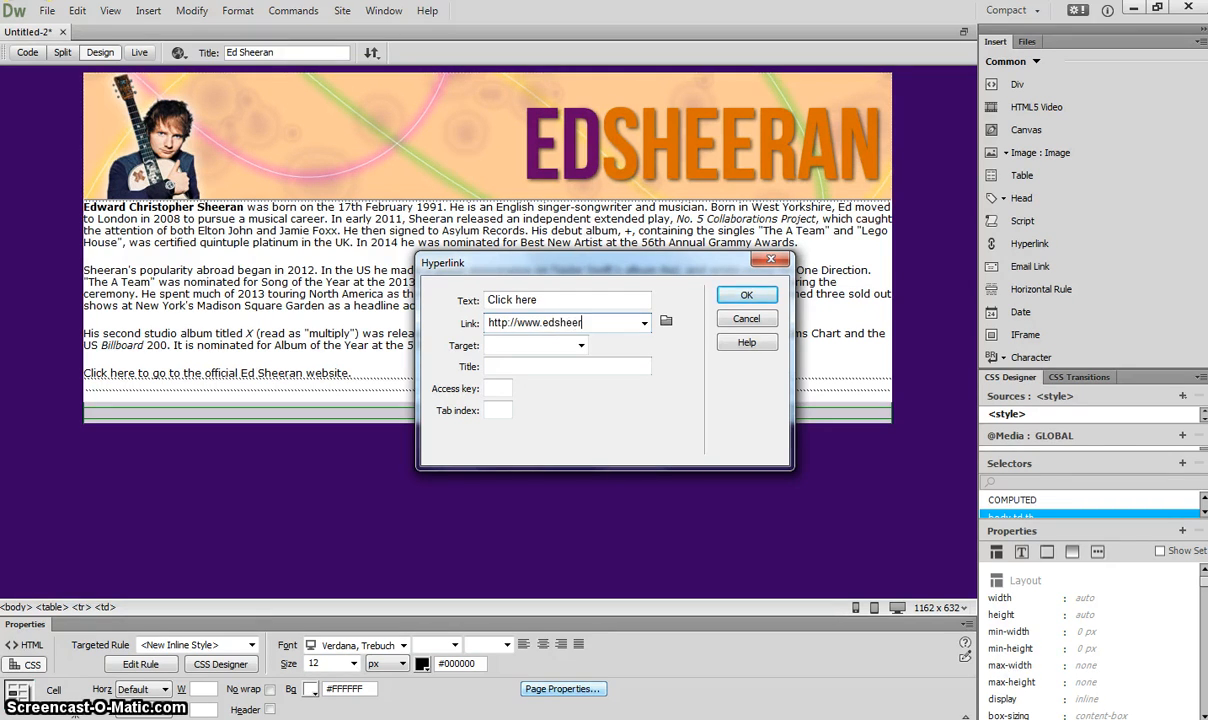
{"action": "type", "text": "com"}
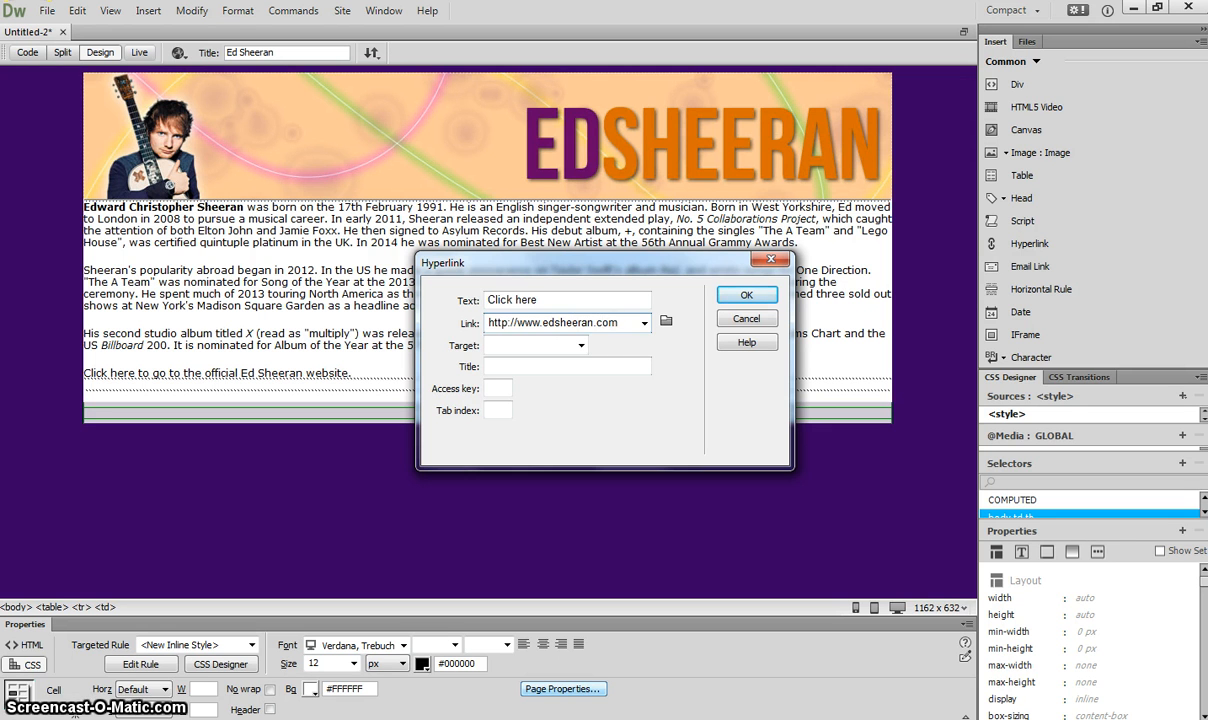
{"action": "left_click", "coordinate": [580, 345]}
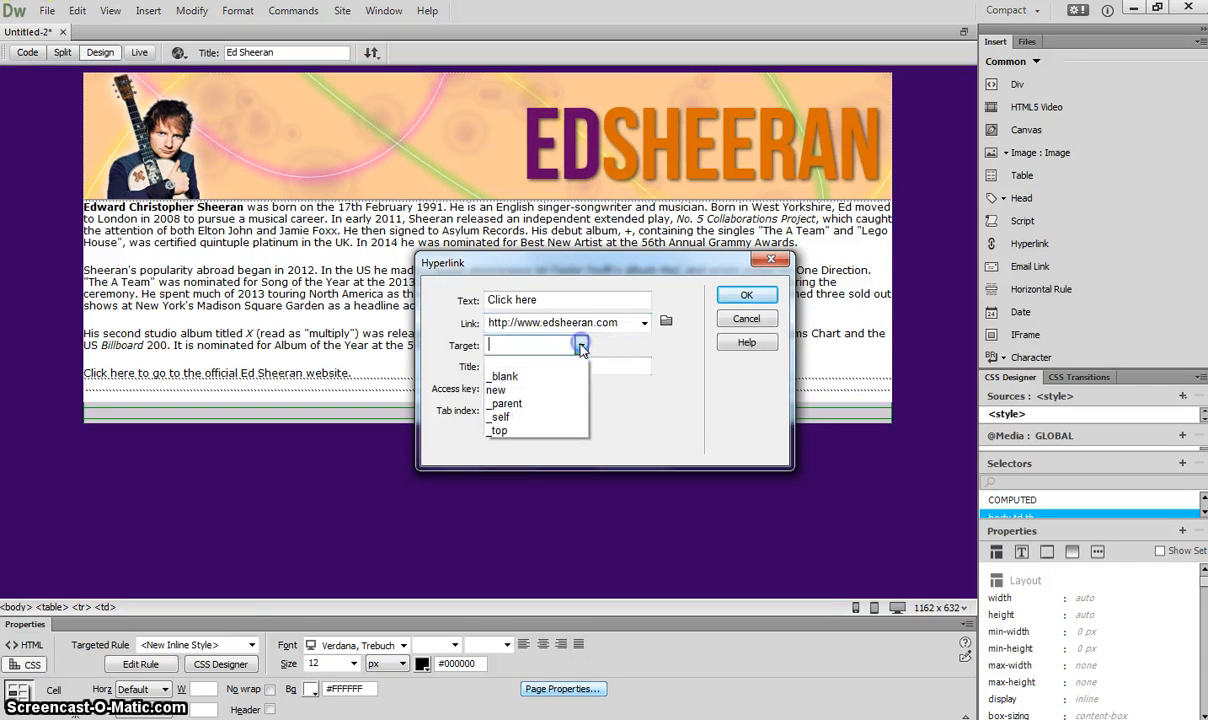
{"action": "left_click", "coordinate": [559, 378]}
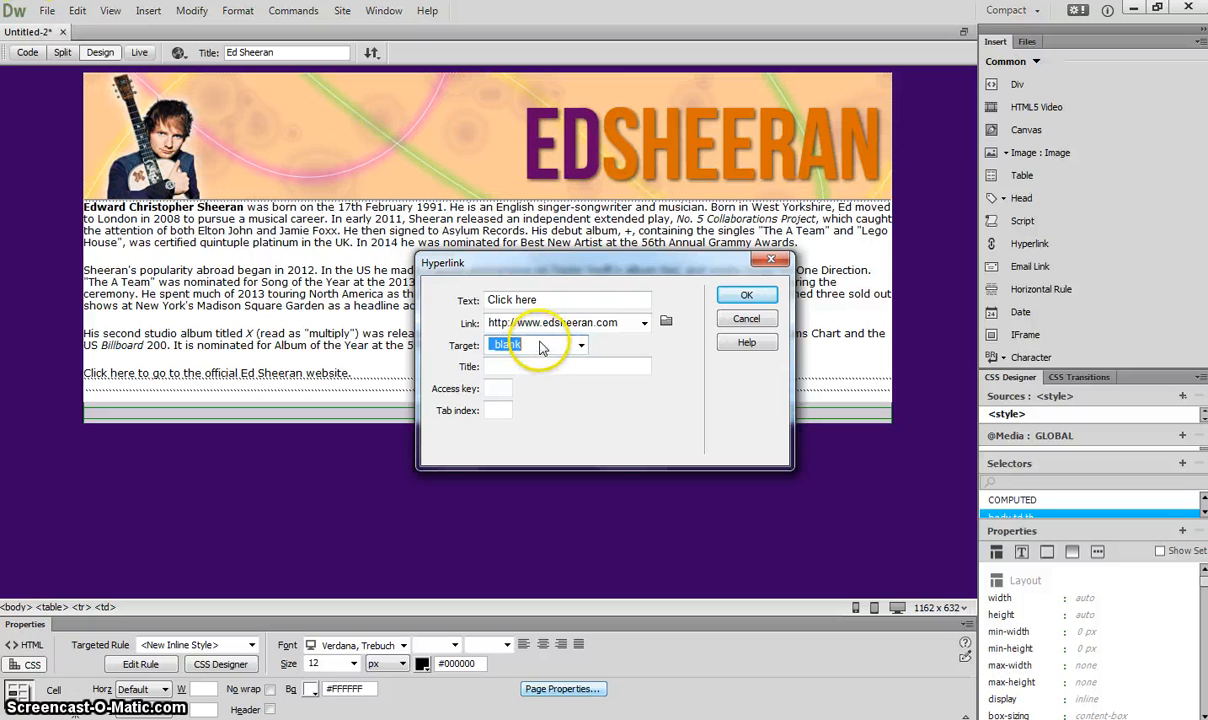
{"action": "left_click", "coordinate": [746, 295]}
{"action": "left_click", "coordinate": [405, 370]}
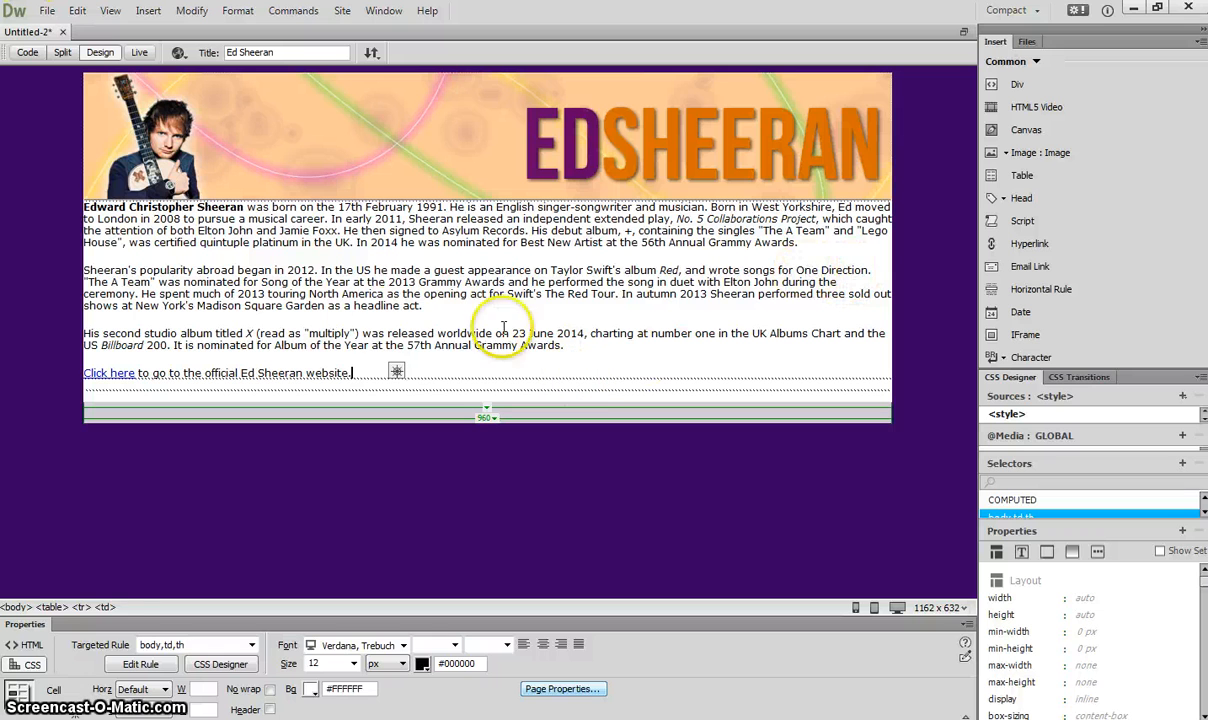
Step: Split the biography cell into two columns and resize them to about 682 and 278 pixels wide
{"action": "left_click", "coordinate": [75, 710]}
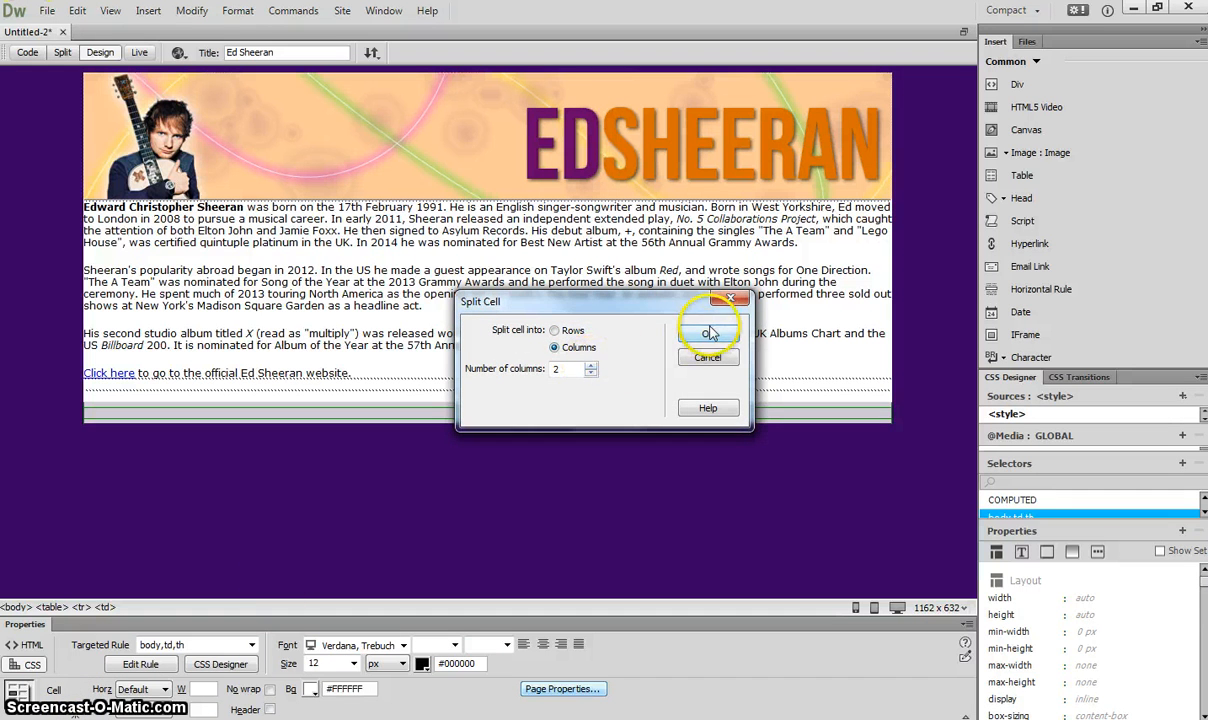
{"action": "left_click", "coordinate": [709, 335]}
{"action": "left_click", "coordinate": [870, 281]}
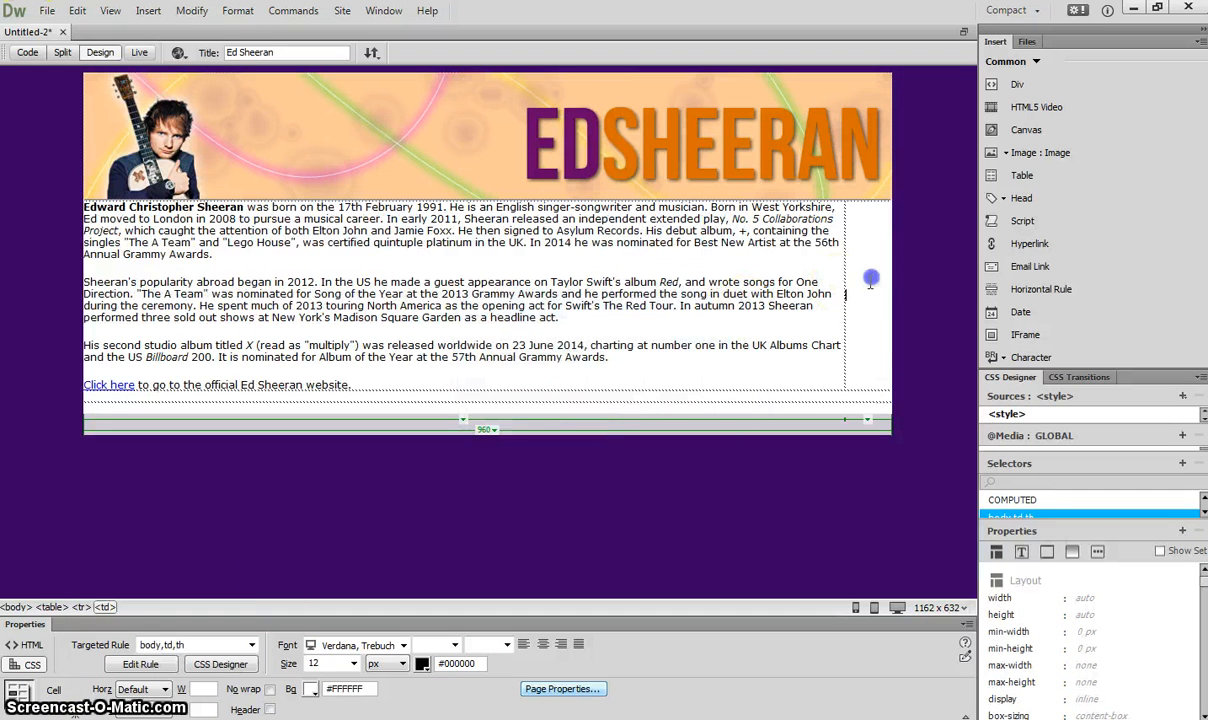
{"action": "left_click", "coordinate": [844, 277]}
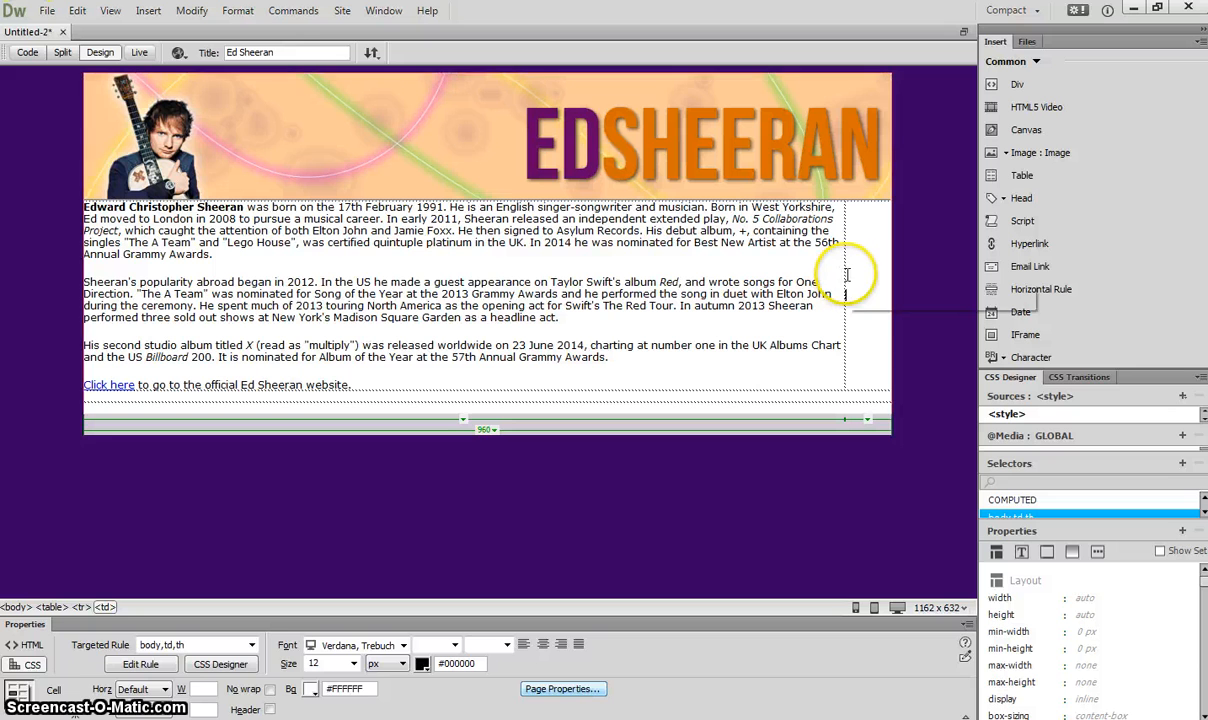
{"action": "left_click_drag", "start_coordinate": [844, 277], "coordinate": [658, 286]}
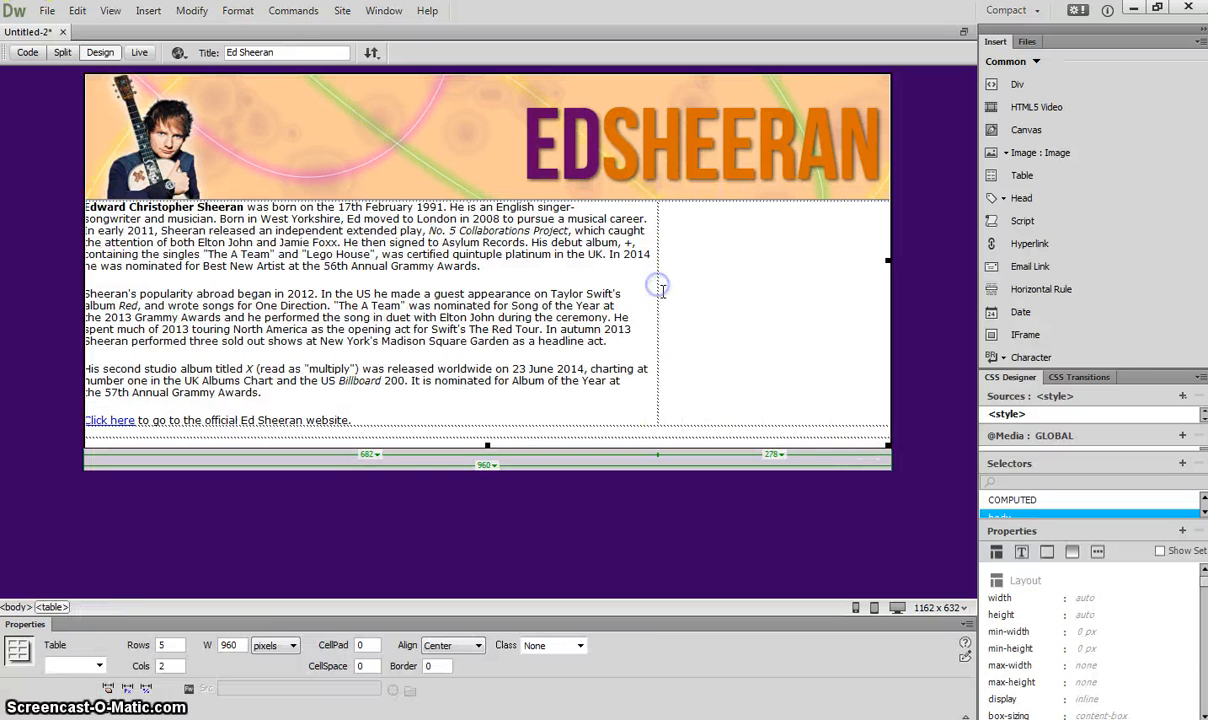
{"action": "left_click", "coordinate": [767, 316]}
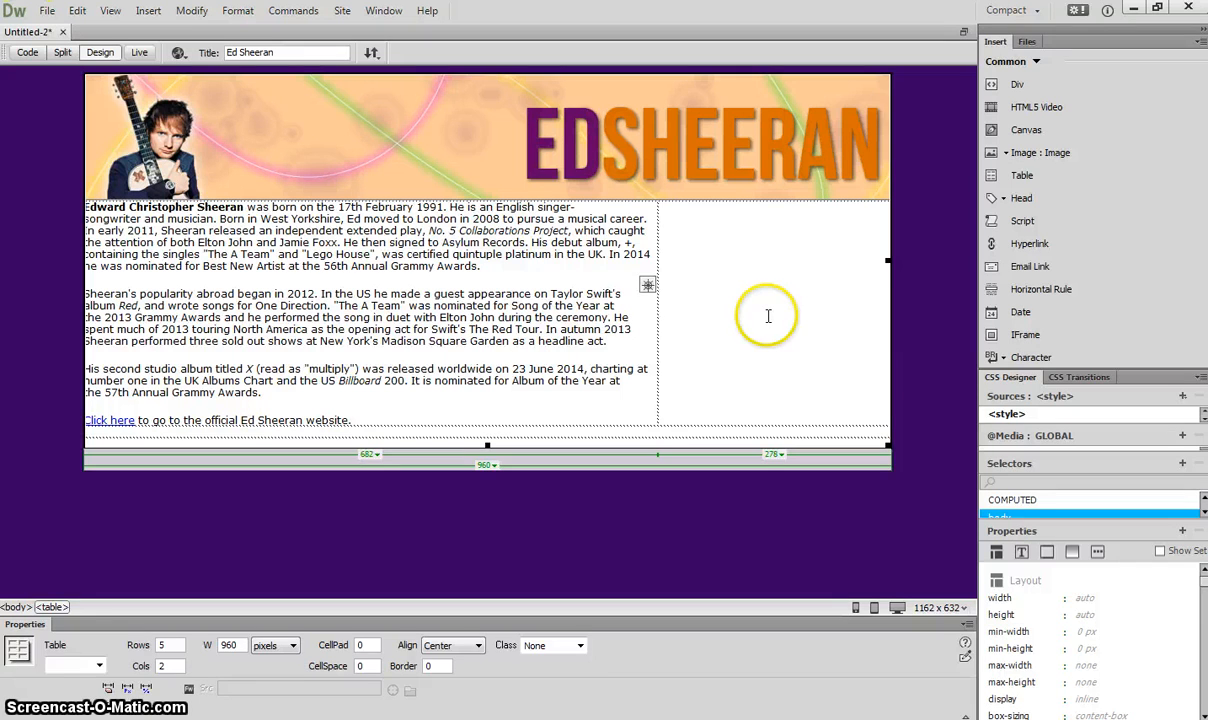
Step: Center the contents of the empty cell beside the biography using a new inline style
{"action": "left_click", "coordinate": [766, 317]}
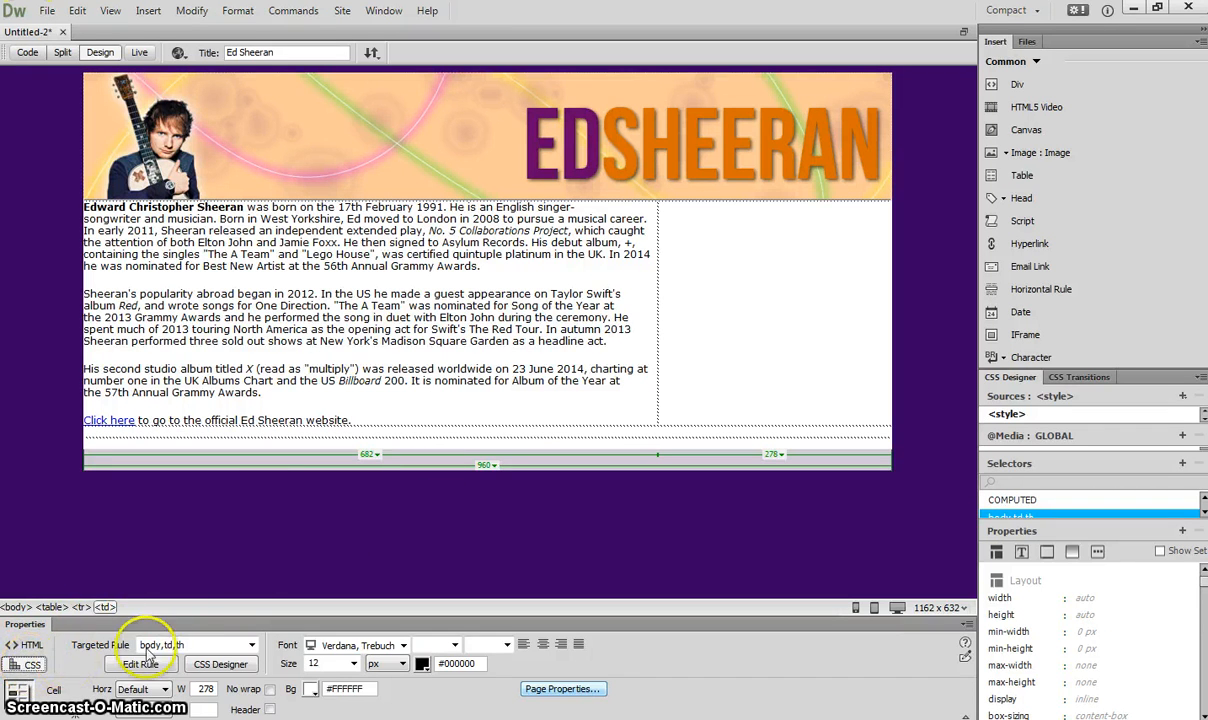
{"action": "left_click", "coordinate": [252, 645]}
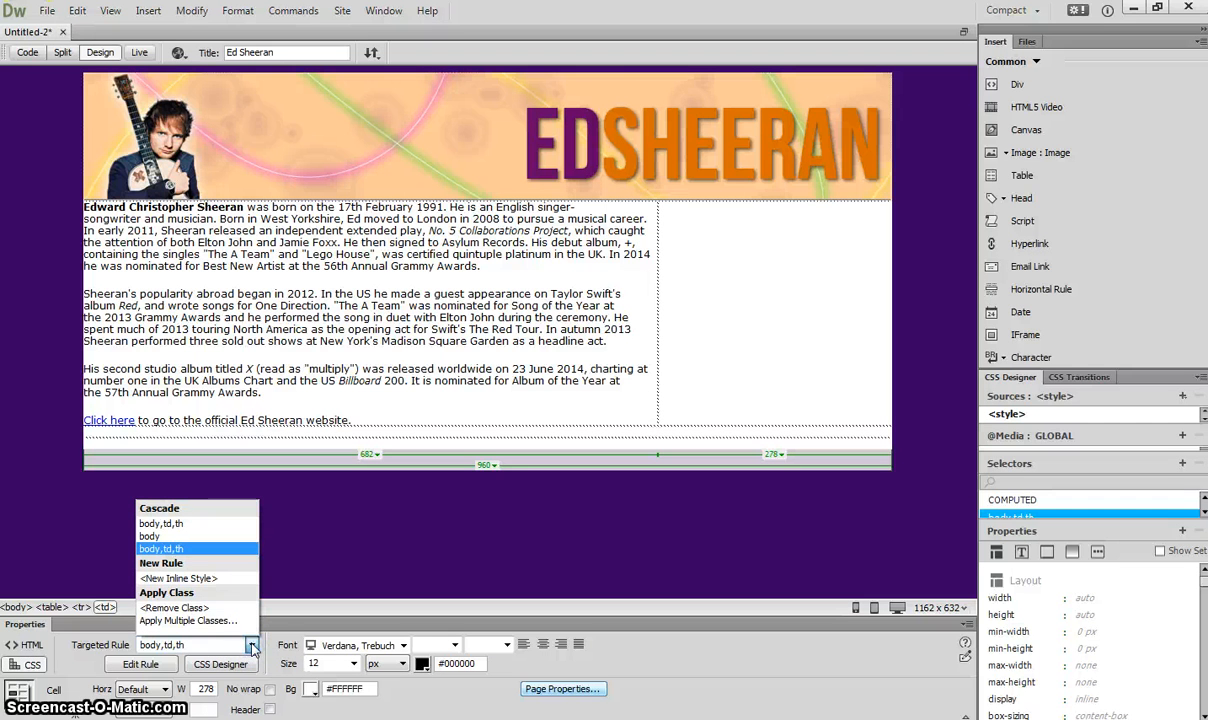
{"action": "left_click", "coordinate": [210, 580]}
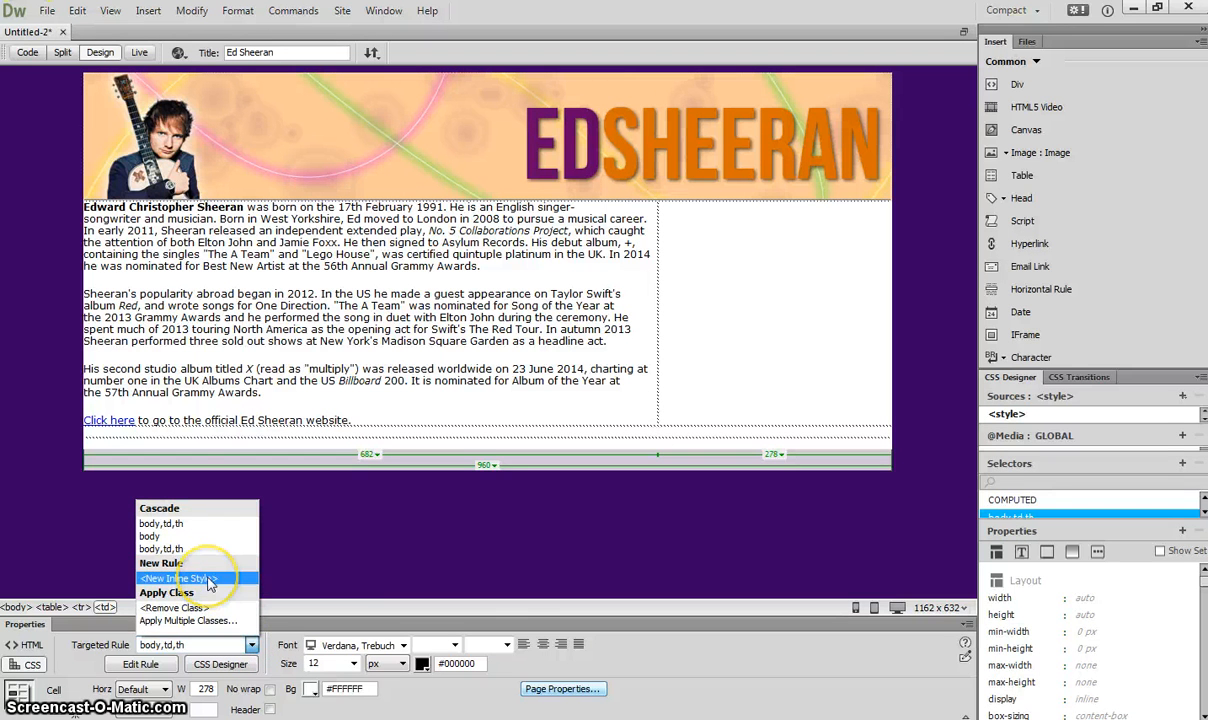
{"action": "left_click", "coordinate": [543, 645]}
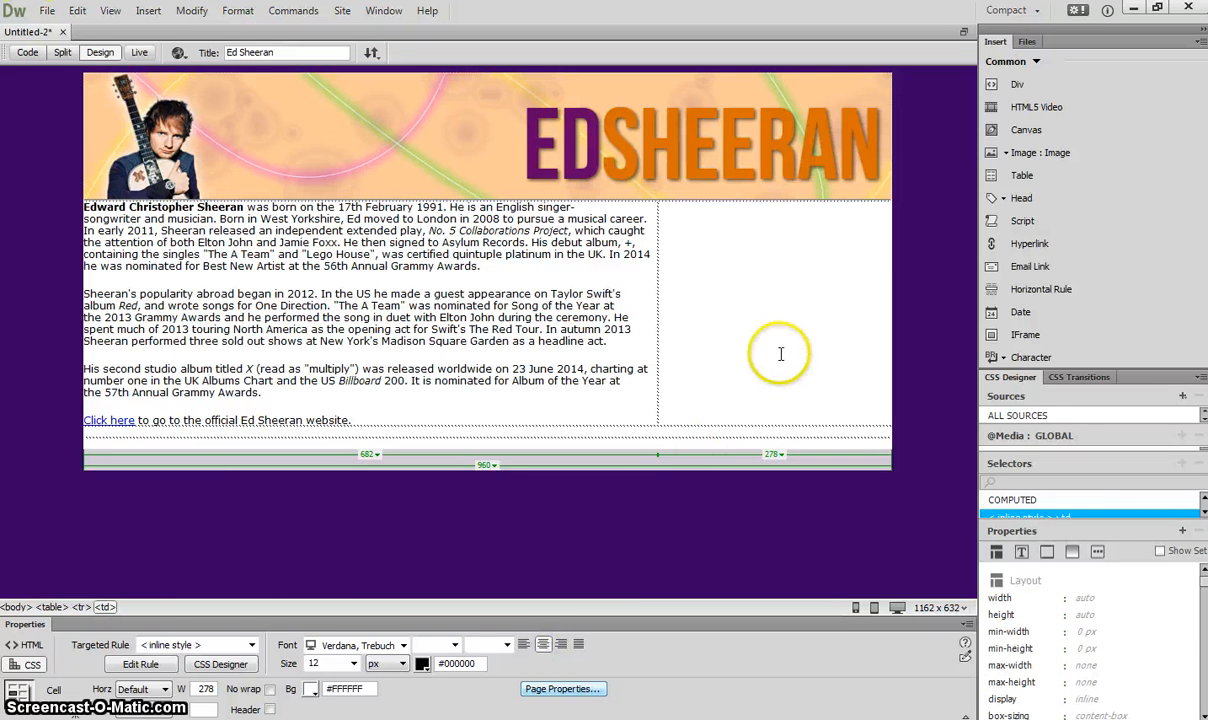
Step: Insert the image Ed.jpg from the Images folder into the empty cell beside the biography
{"action": "left_click", "coordinate": [785, 323]}
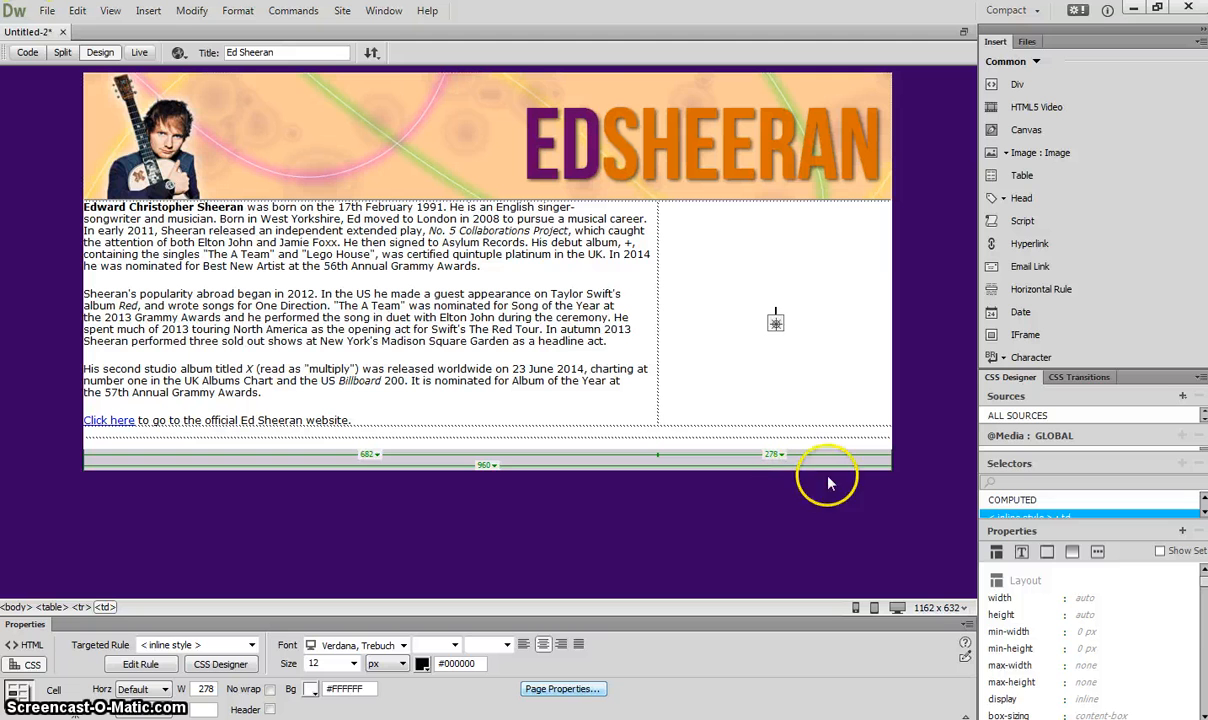
{"action": "left_click", "coordinate": [1054, 158]}
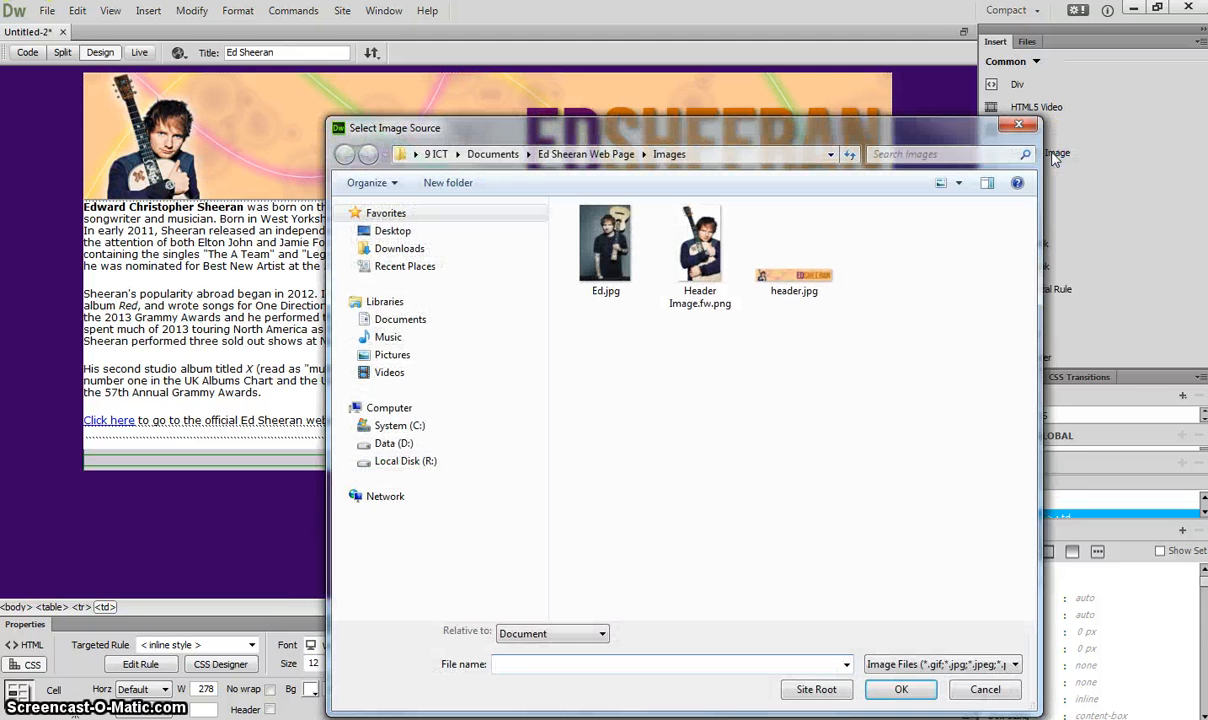
{"action": "left_click", "coordinate": [620, 262]}
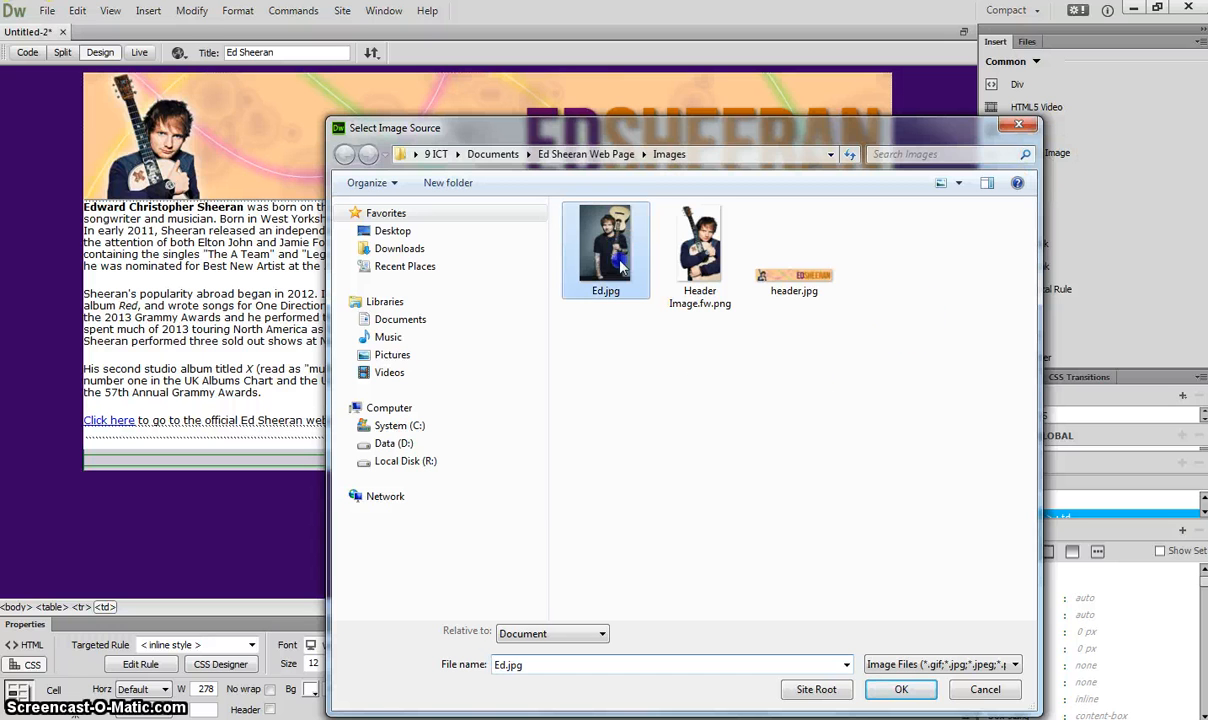
{"action": "left_click", "coordinate": [621, 246]}
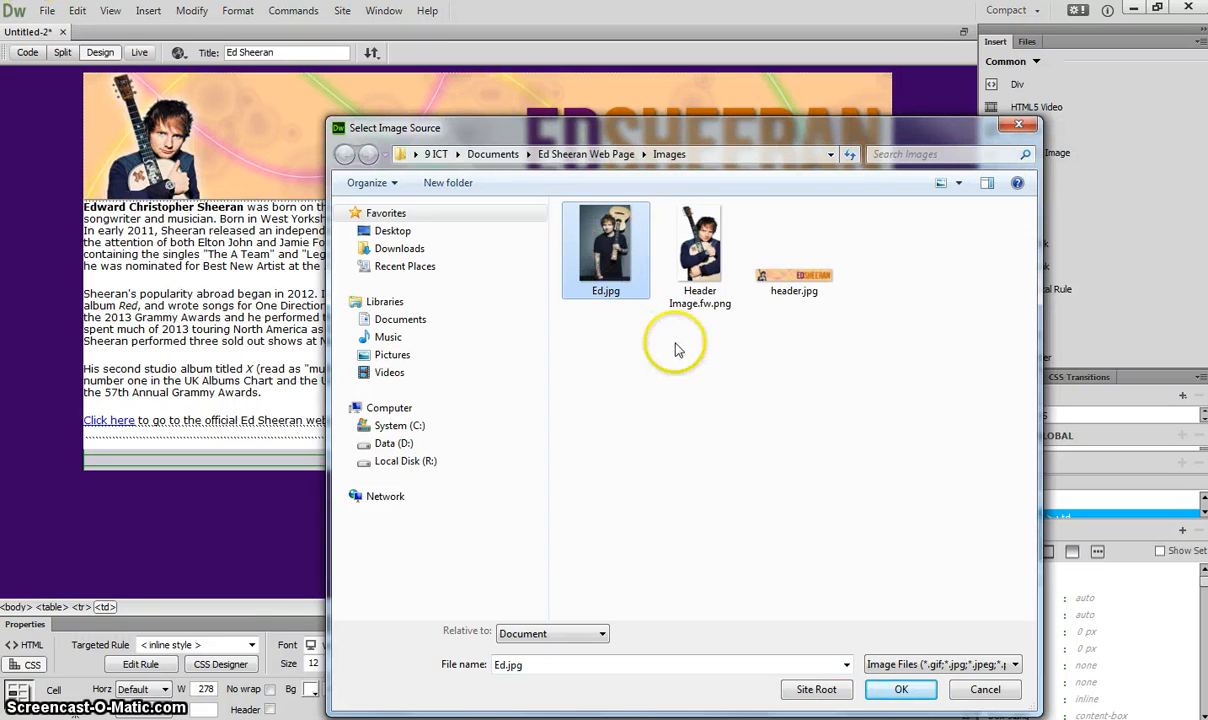
{"action": "left_click", "coordinate": [900, 690]}
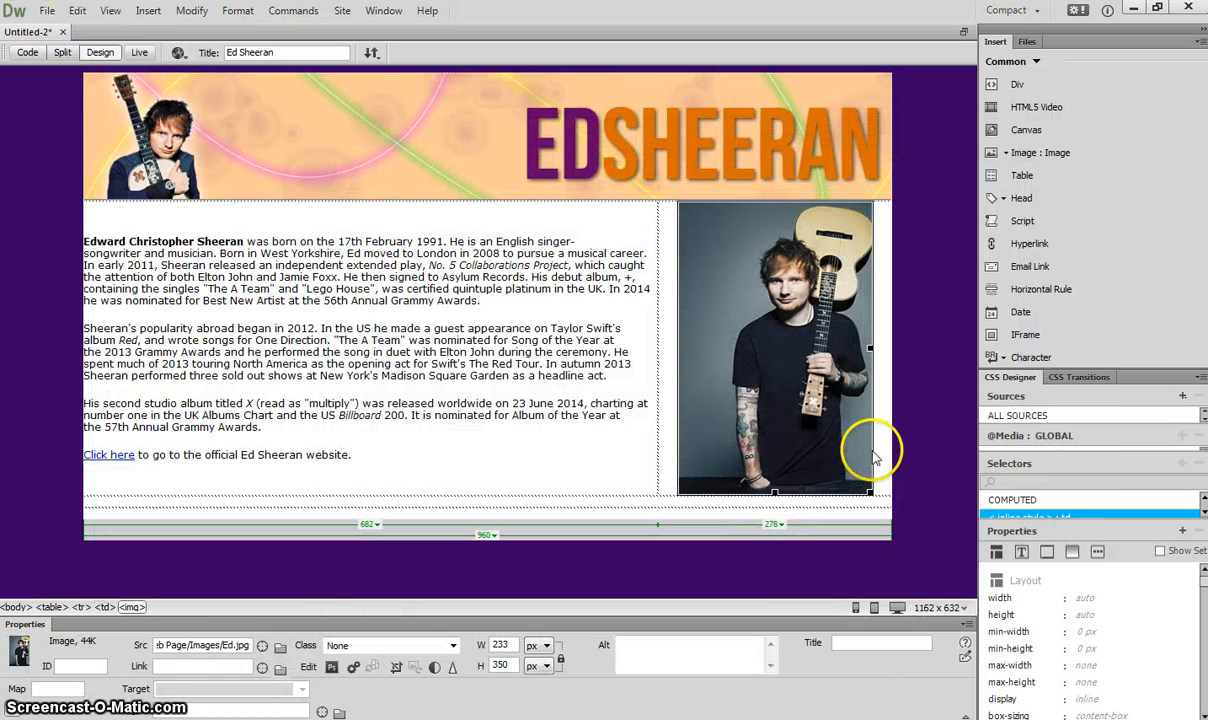
Step: Widen the photo column to about 346 pixels, narrowing the biography column to about 614 pixels
{"action": "left_click", "coordinate": [622, 457]}
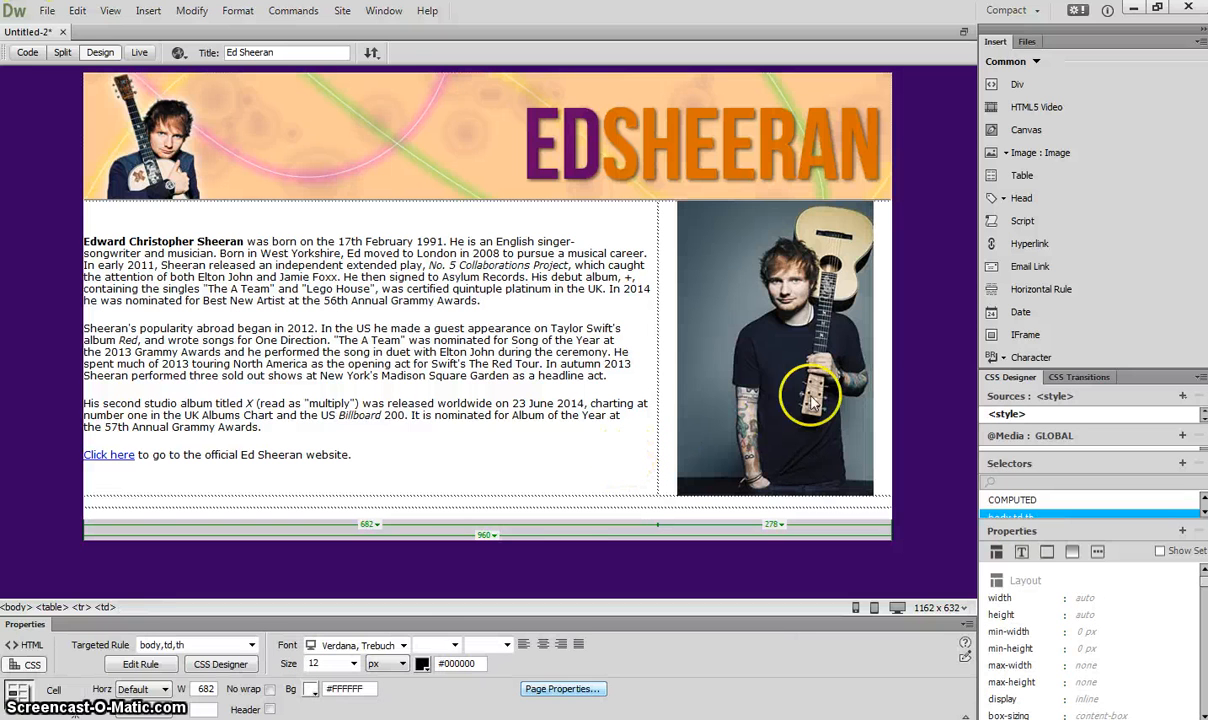
{"action": "left_click", "coordinate": [960, 326]}
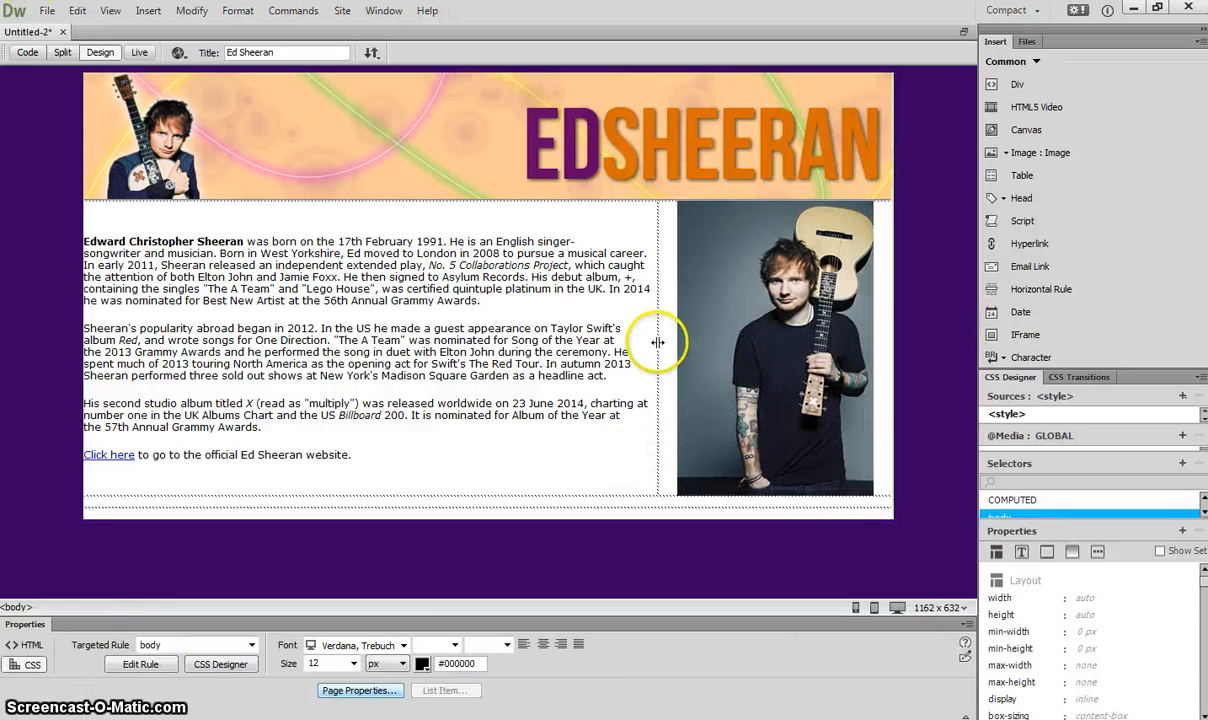
{"action": "left_click", "coordinate": [637, 341]}
{"action": "left_click_drag", "start_coordinate": [659, 337], "coordinate": [600, 336]}
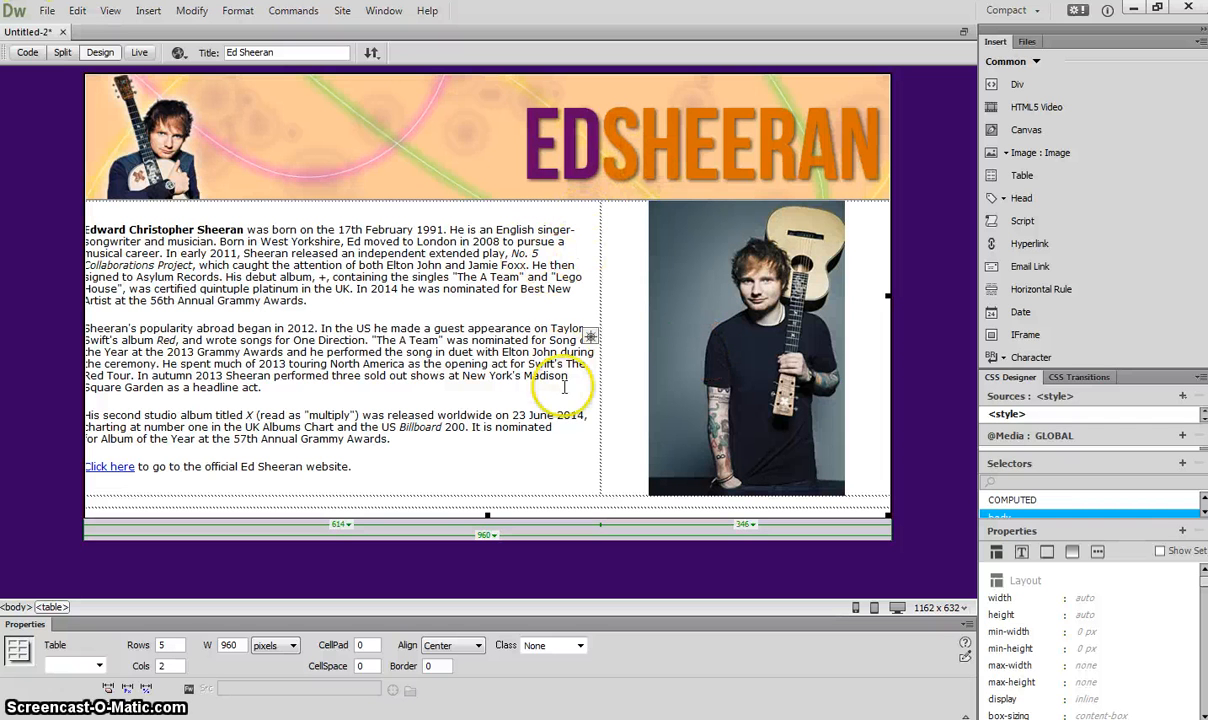
Step: Insert a horizontal rule in the table's fourth row and enter "Copyright 2015 Your Name" in the fifth row
{"action": "left_click", "coordinate": [529, 499]}
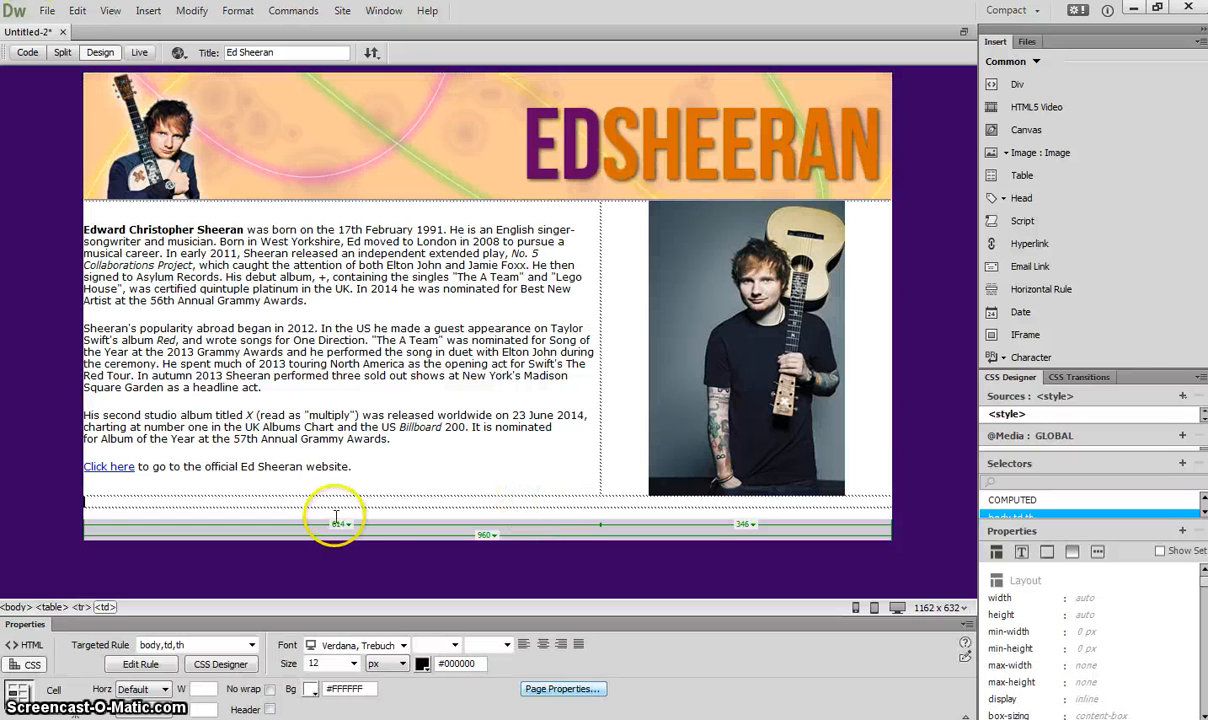
{"action": "left_click", "coordinate": [1051, 291]}
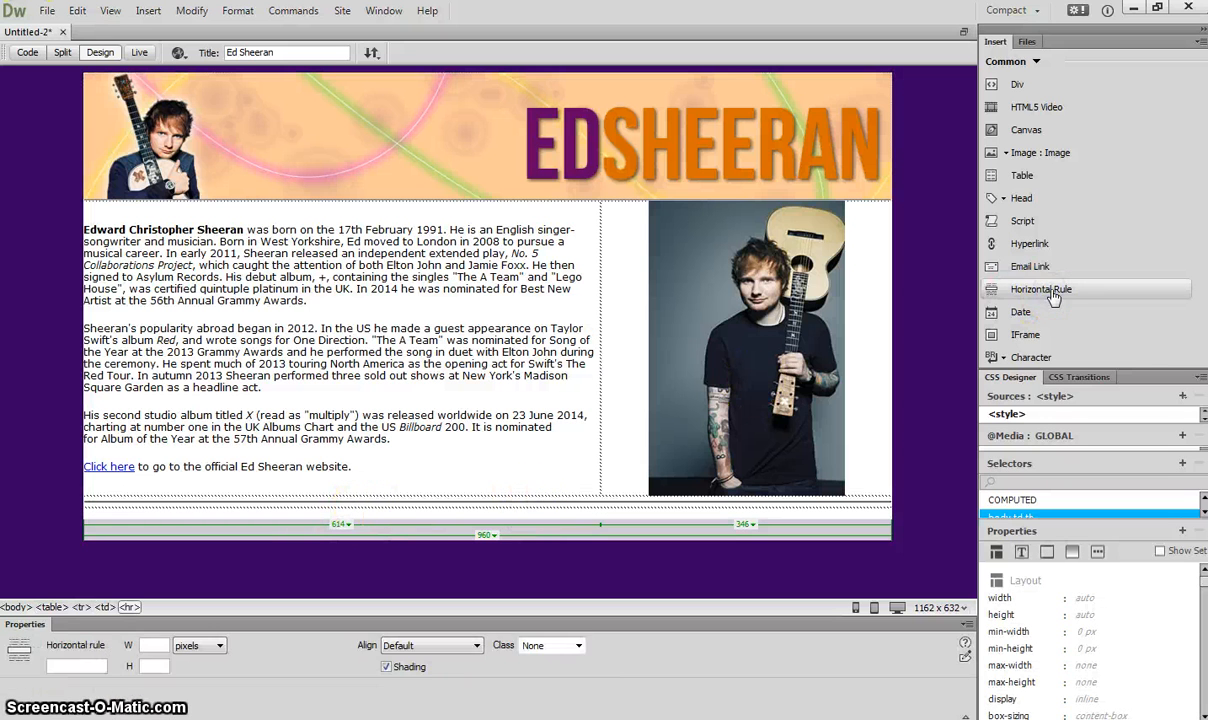
{"action": "left_click", "coordinate": [538, 513]}
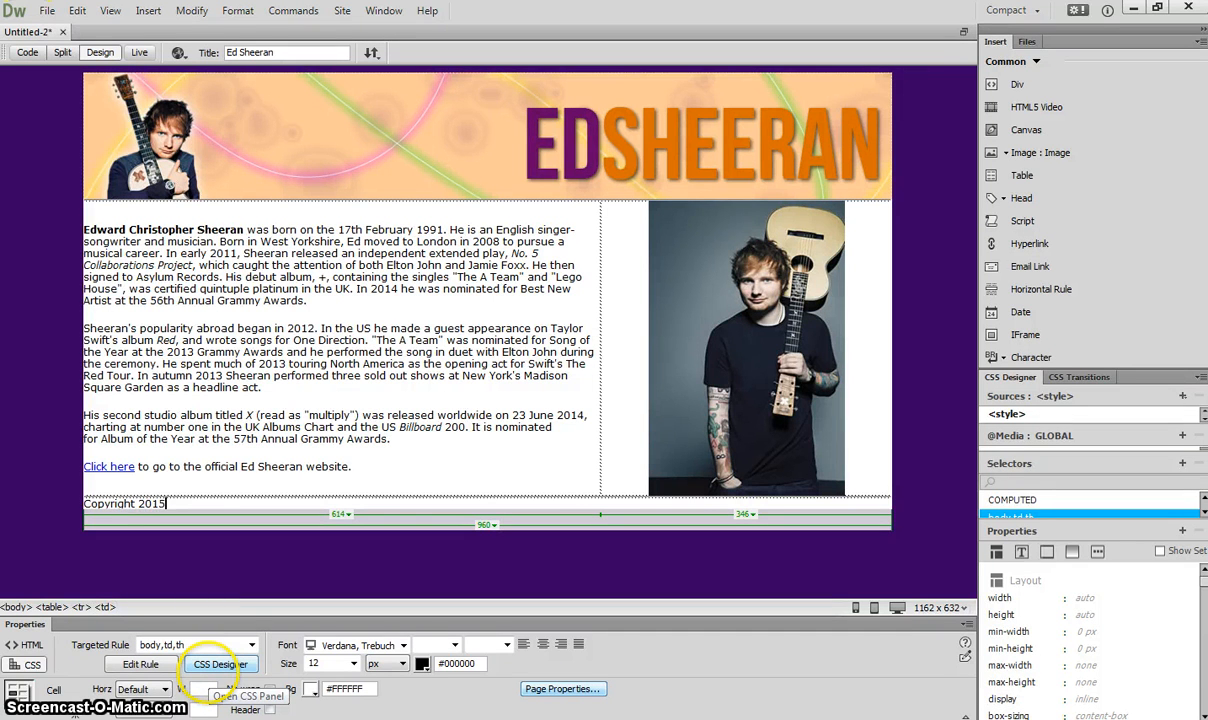
{"action": "type", "text": "Your Name"}
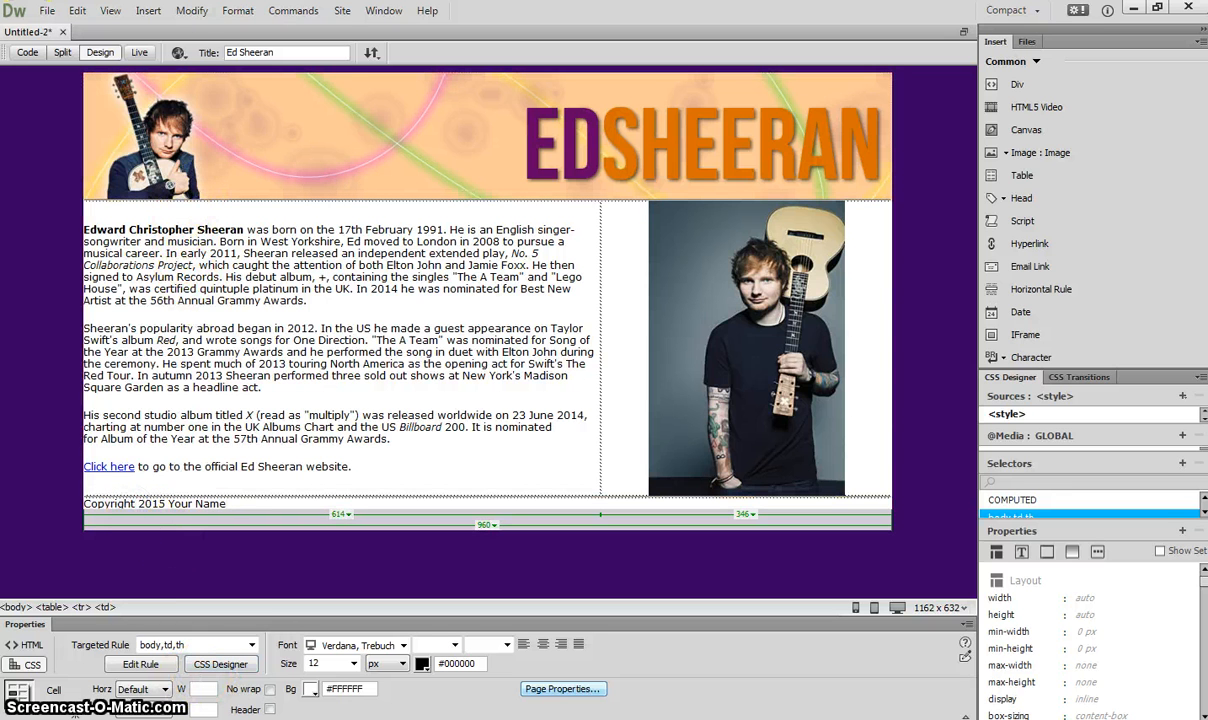
Step: Insert the copyright symbol before 2015 in the footer line
{"action": "left_click", "coordinate": [148, 11]}
{"action": "mouse_move", "coordinate": [236, 263]}
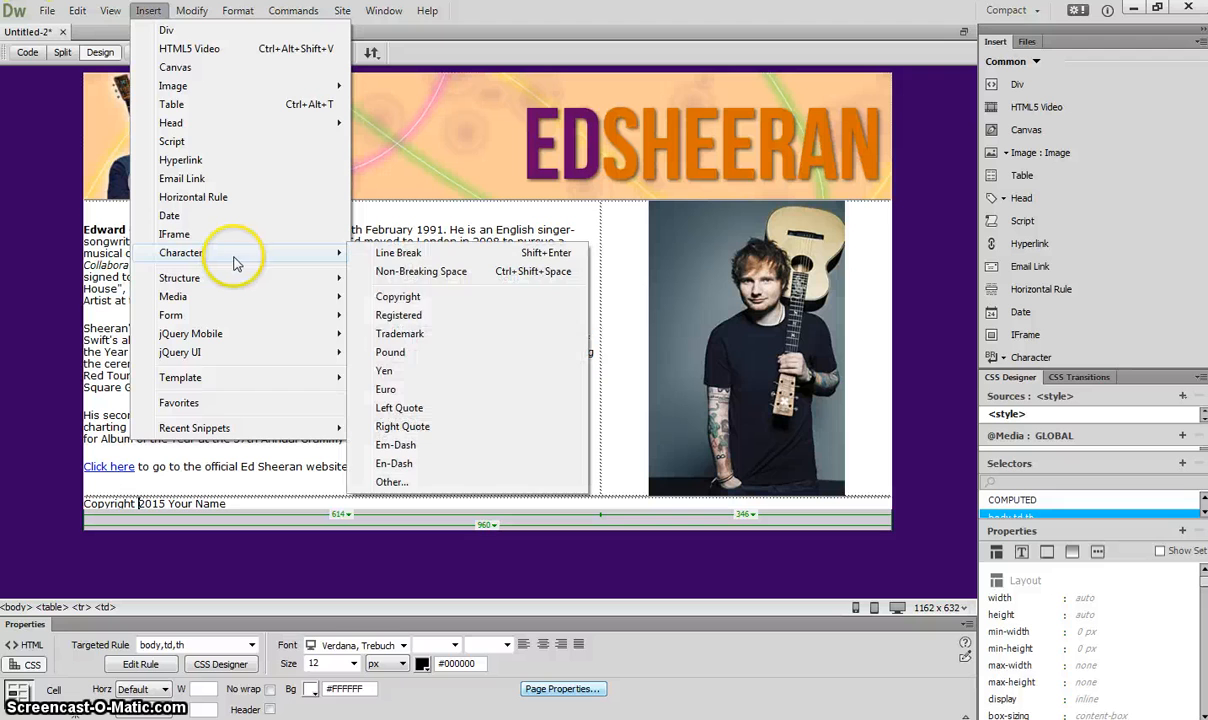
{"action": "left_click", "coordinate": [430, 300]}
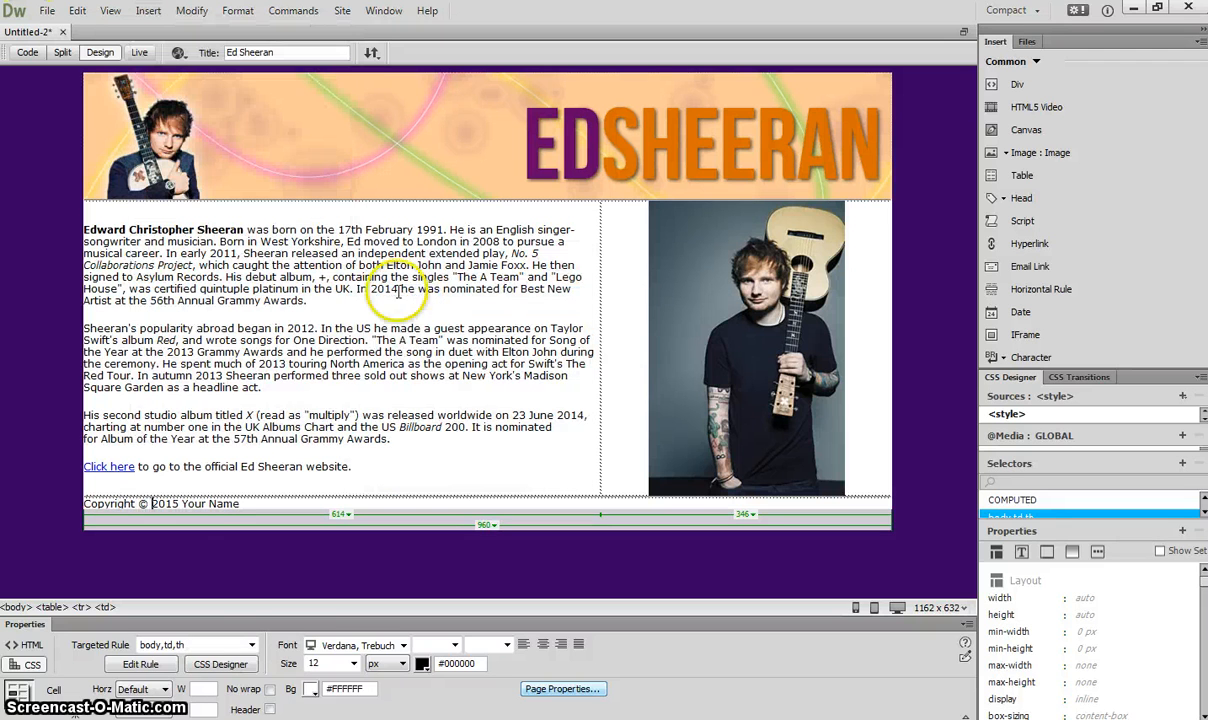
Step: Apply a new inline style to the copyright line, setting its text to 9 px and centring it
{"action": "left_click", "coordinate": [245, 504]}
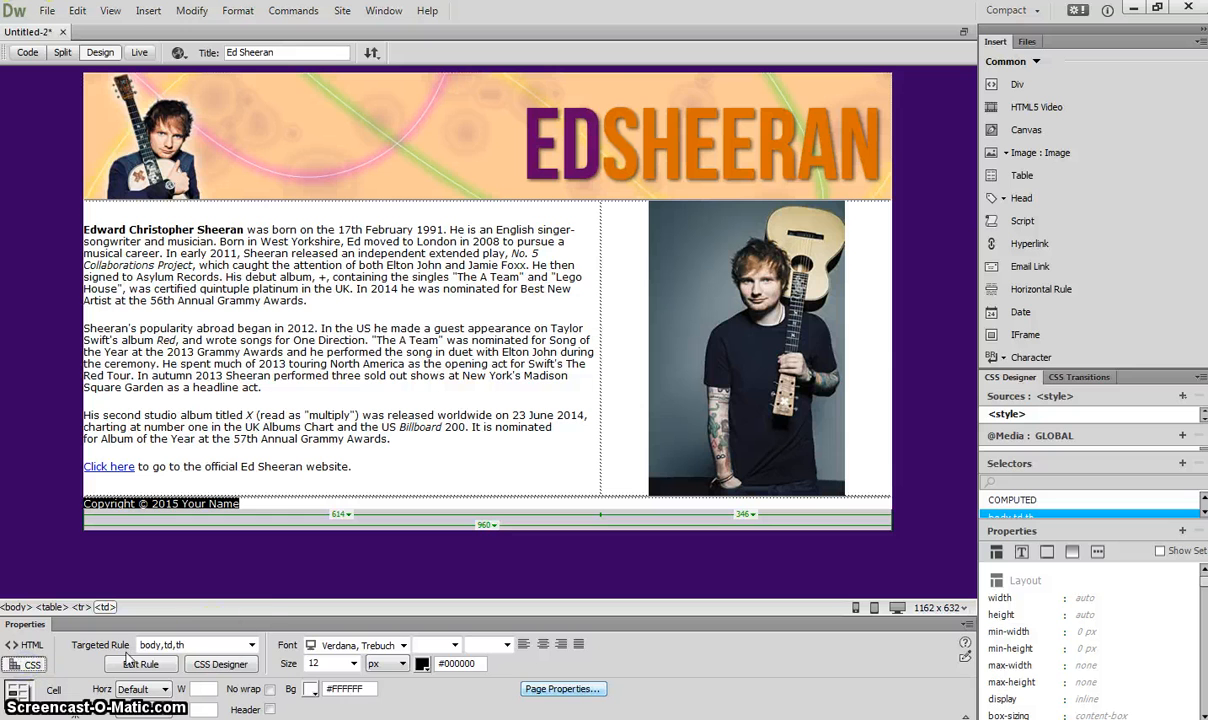
{"action": "left_click", "coordinate": [250, 645]}
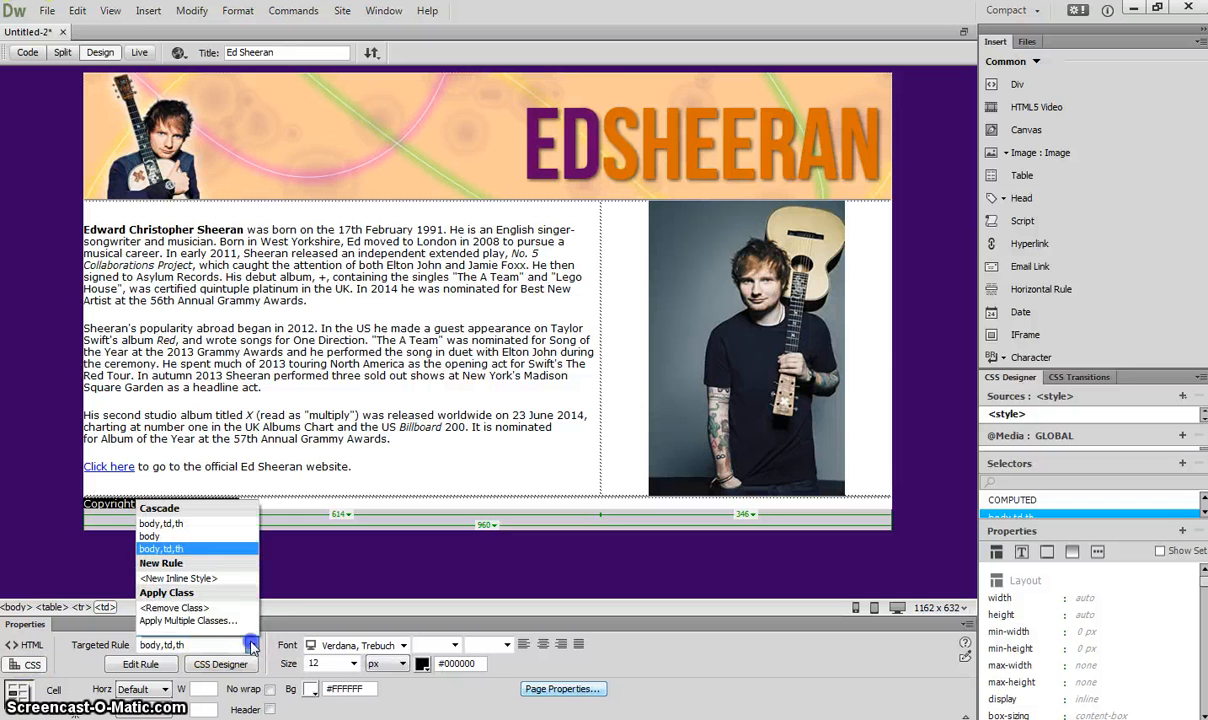
{"action": "left_click", "coordinate": [221, 583]}
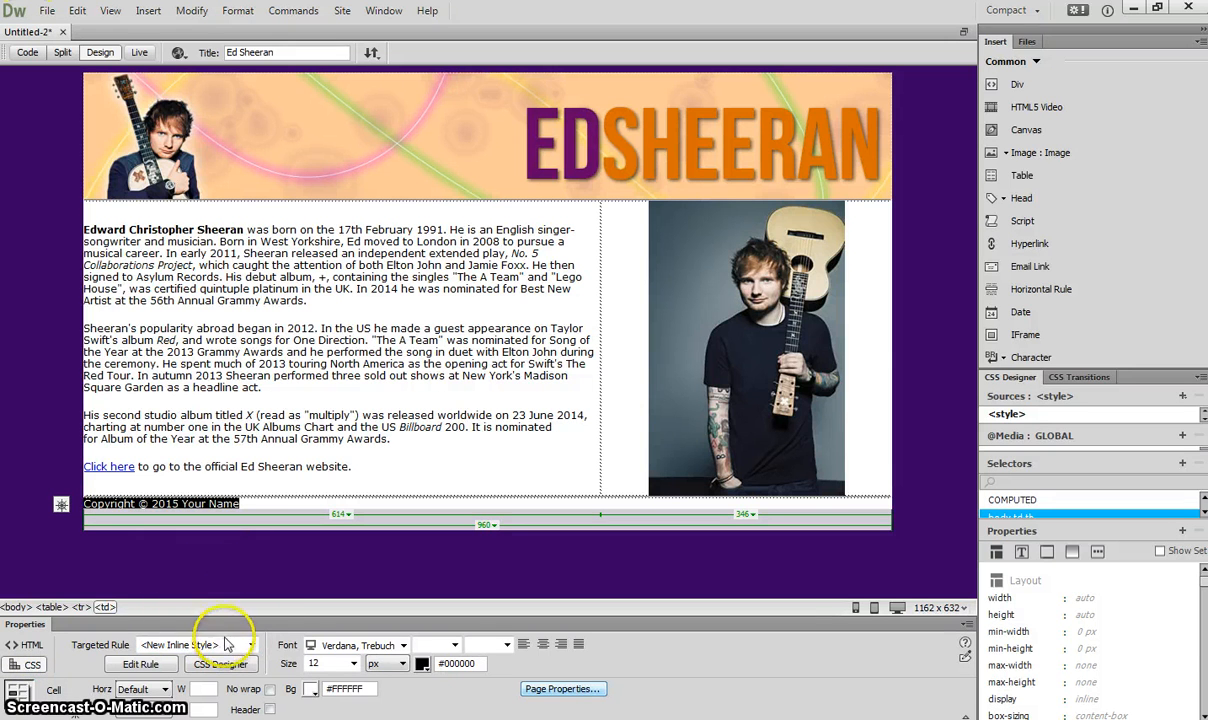
{"action": "left_click", "coordinate": [352, 664]}
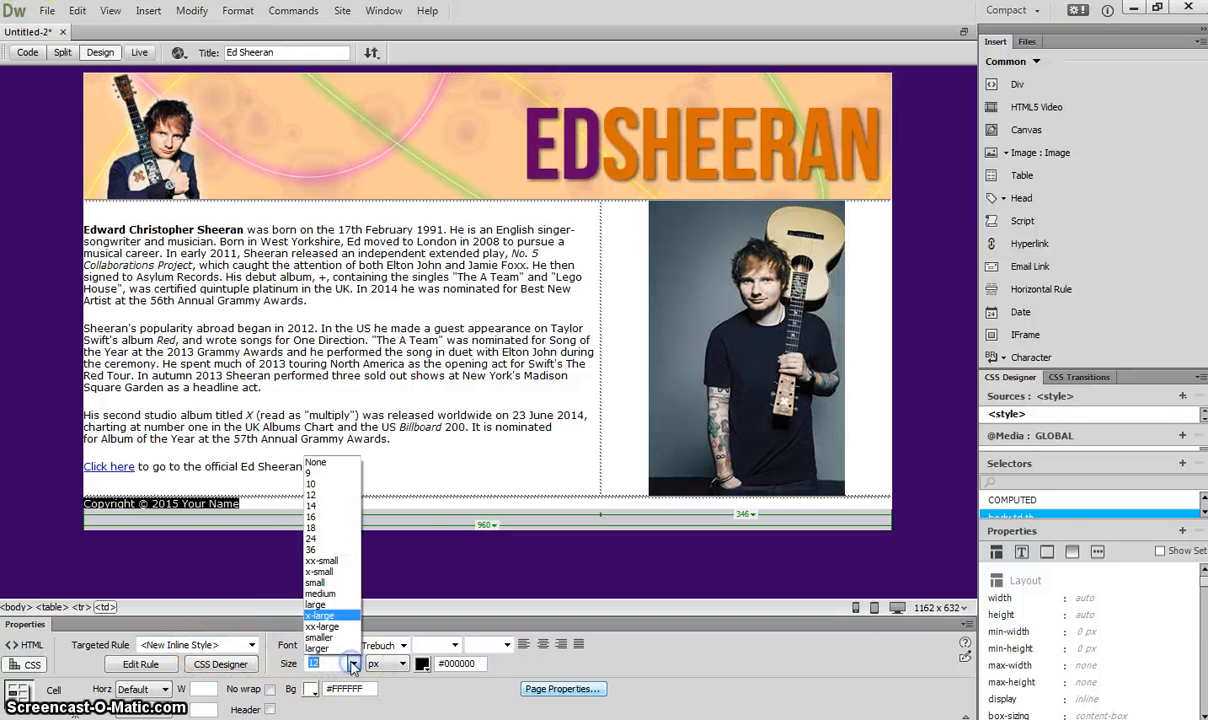
{"action": "left_click", "coordinate": [333, 473]}
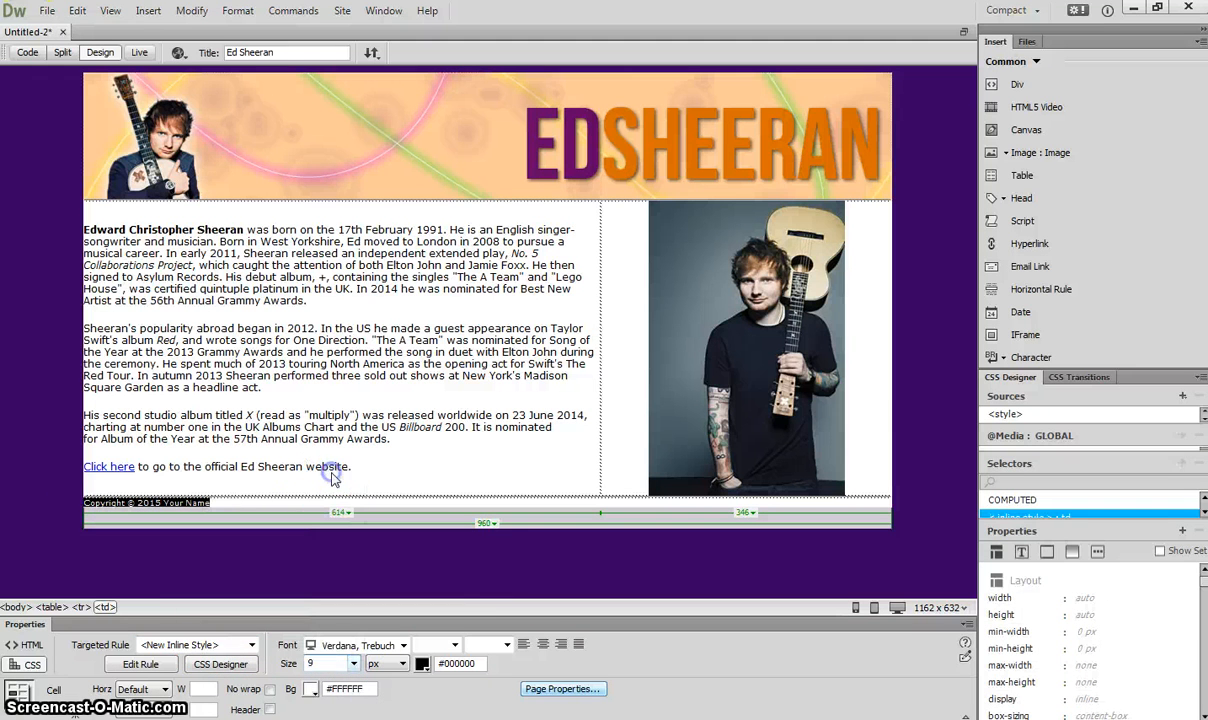
{"action": "left_click", "coordinate": [542, 643]}
{"action": "left_click", "coordinate": [532, 562]}
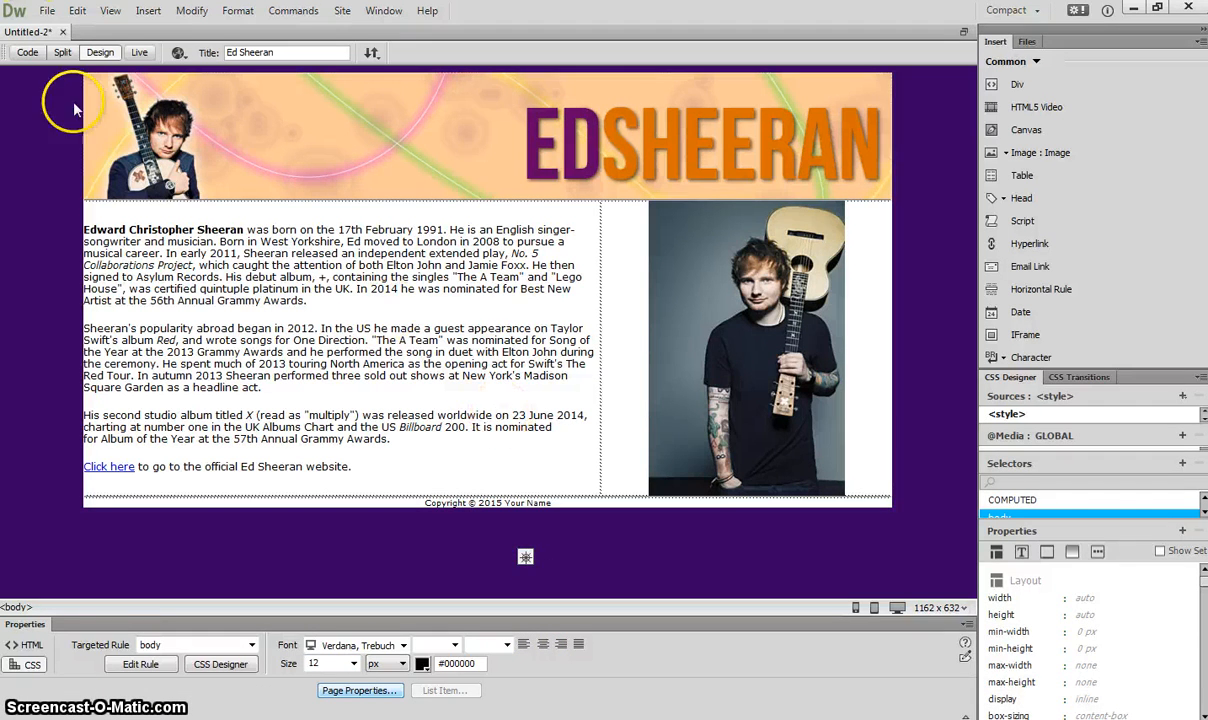
Step: Save the page as Example.html in the Ed Sheeran Web Page folder, overwriting the existing file
{"action": "left_click", "coordinate": [48, 12]}
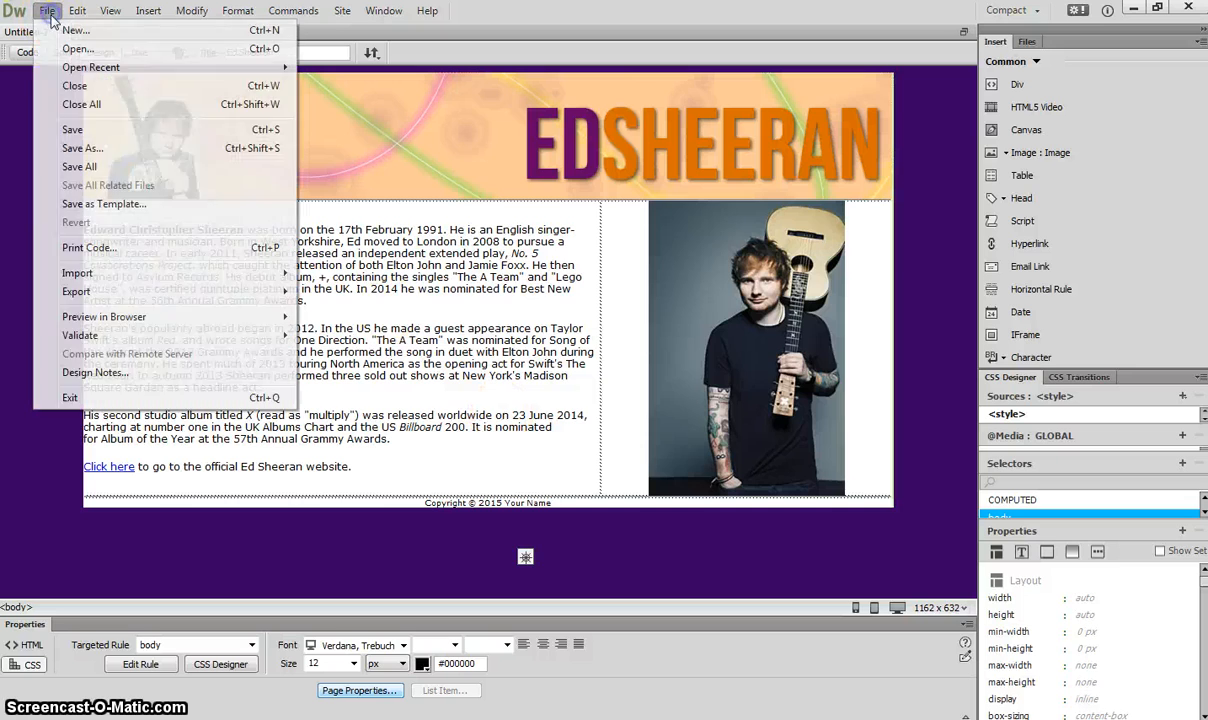
{"action": "left_click", "coordinate": [82, 148]}
{"action": "left_click", "coordinate": [648, 250]}
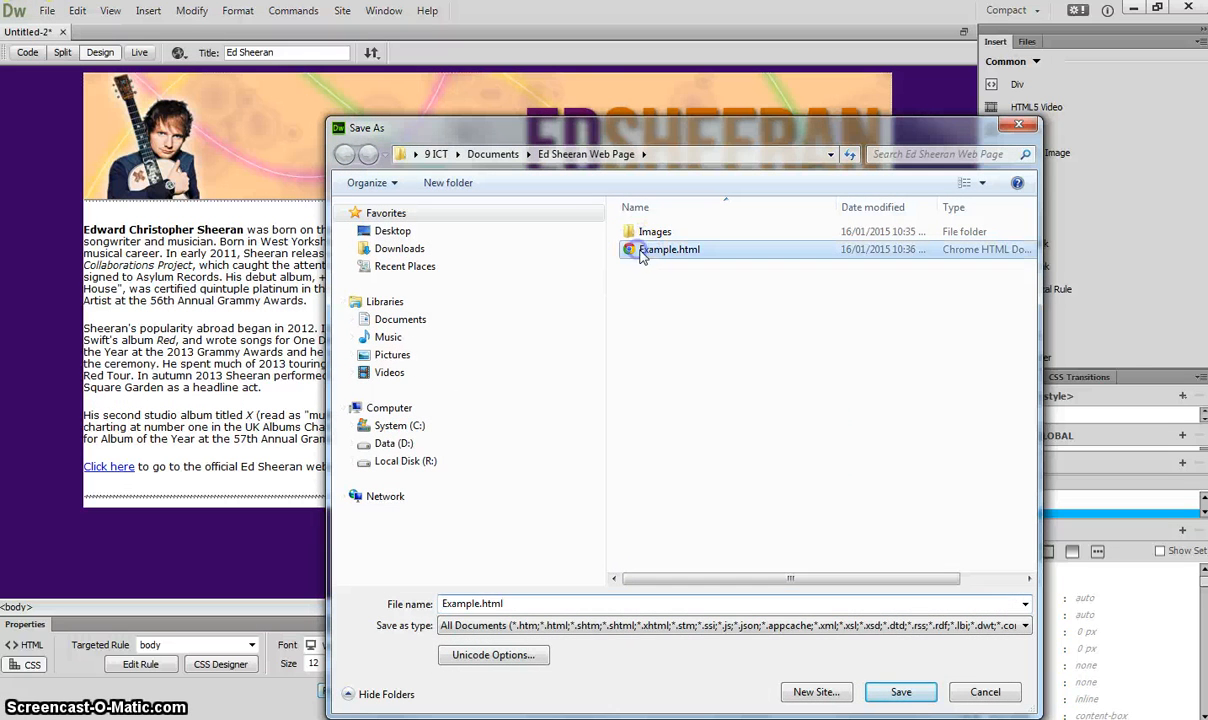
{"action": "left_click", "coordinate": [900, 692]}
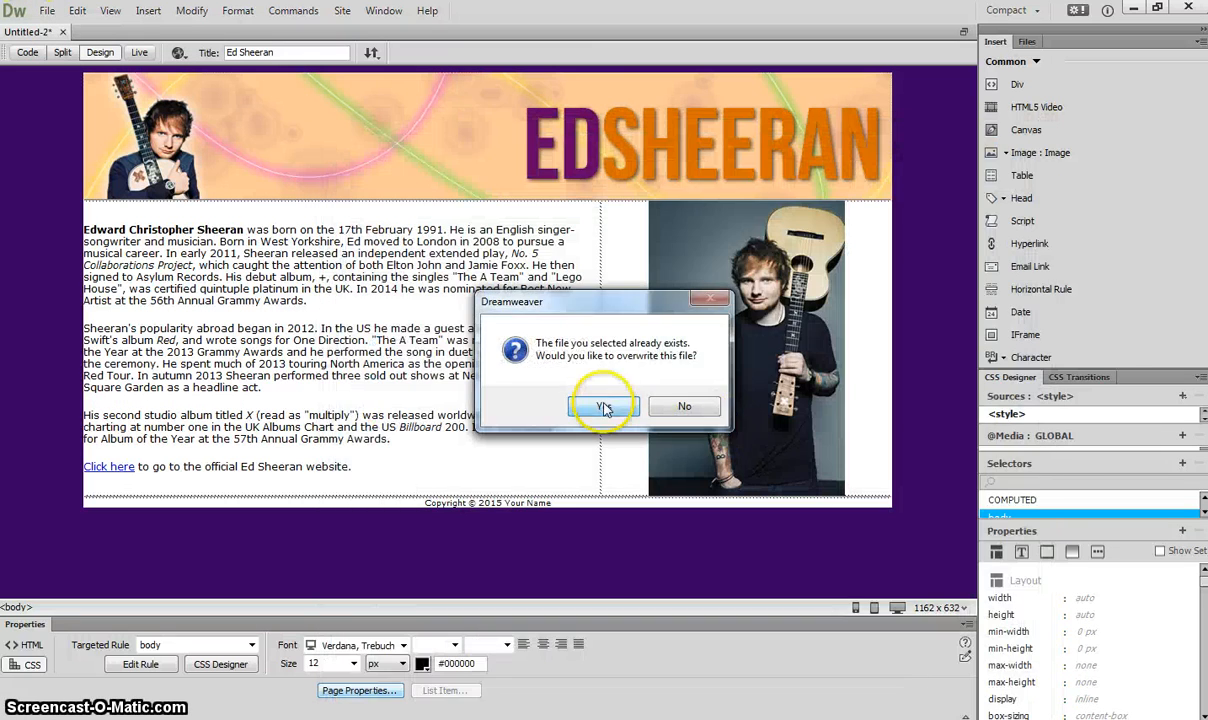
{"action": "left_click", "coordinate": [606, 406]}
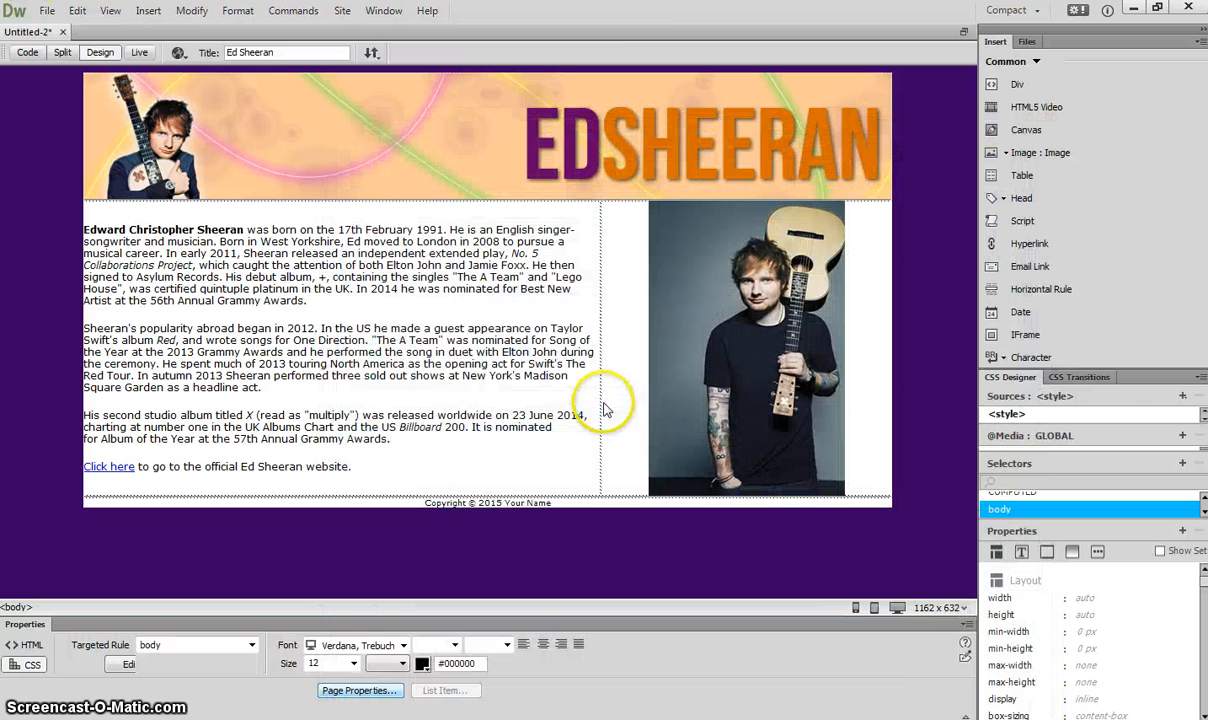
Step: Preview the page in Google Chrome and compare it with the Ed Sheeran page in the other browser tab
{"action": "left_click", "coordinate": [178, 54]}
{"action": "left_click", "coordinate": [228, 76]}
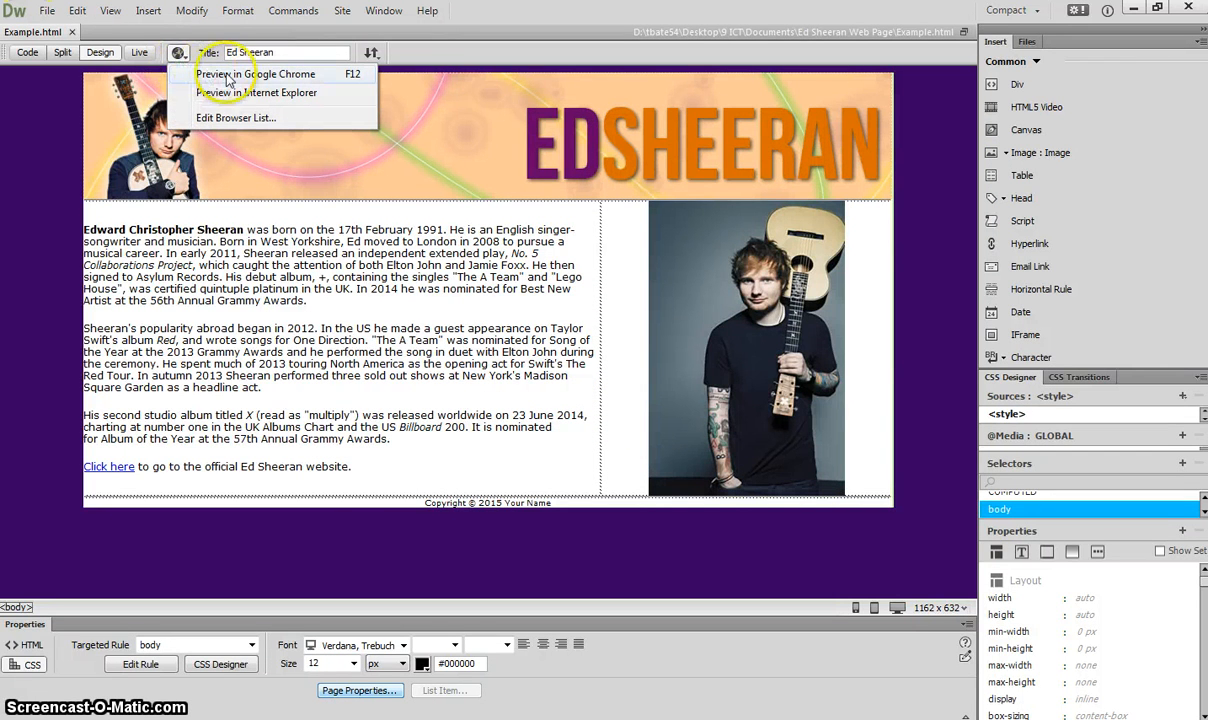
{"action": "left_click", "coordinate": [330, 74]}
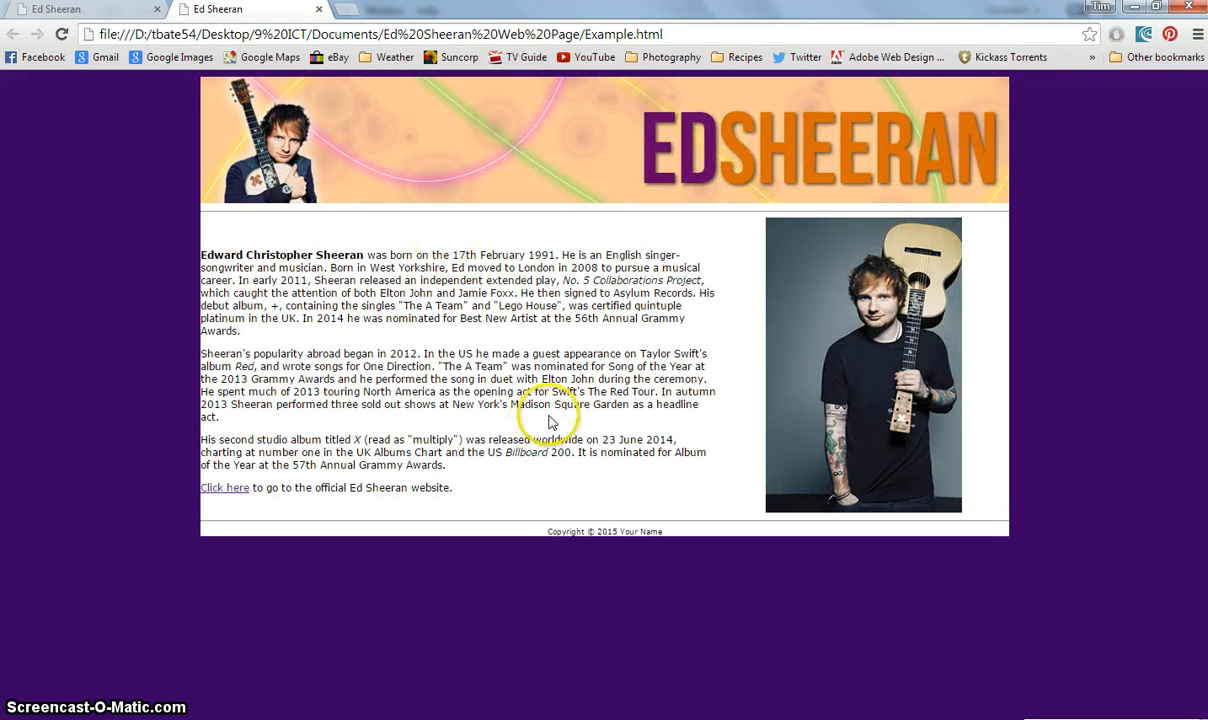
{"action": "left_click", "coordinate": [55, 9]}
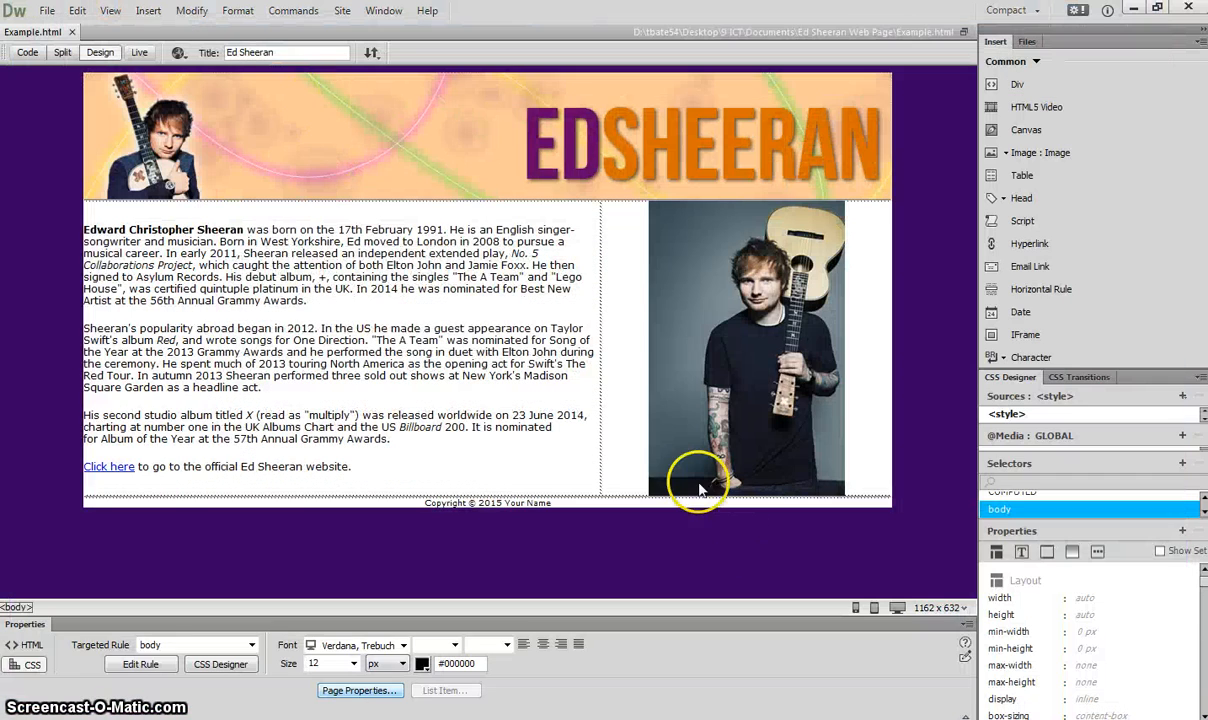
Step: Set the line height of the body,td,th rule to 18 px and widen the biography column to about 659 pixels
{"action": "left_click", "coordinate": [440, 340]}
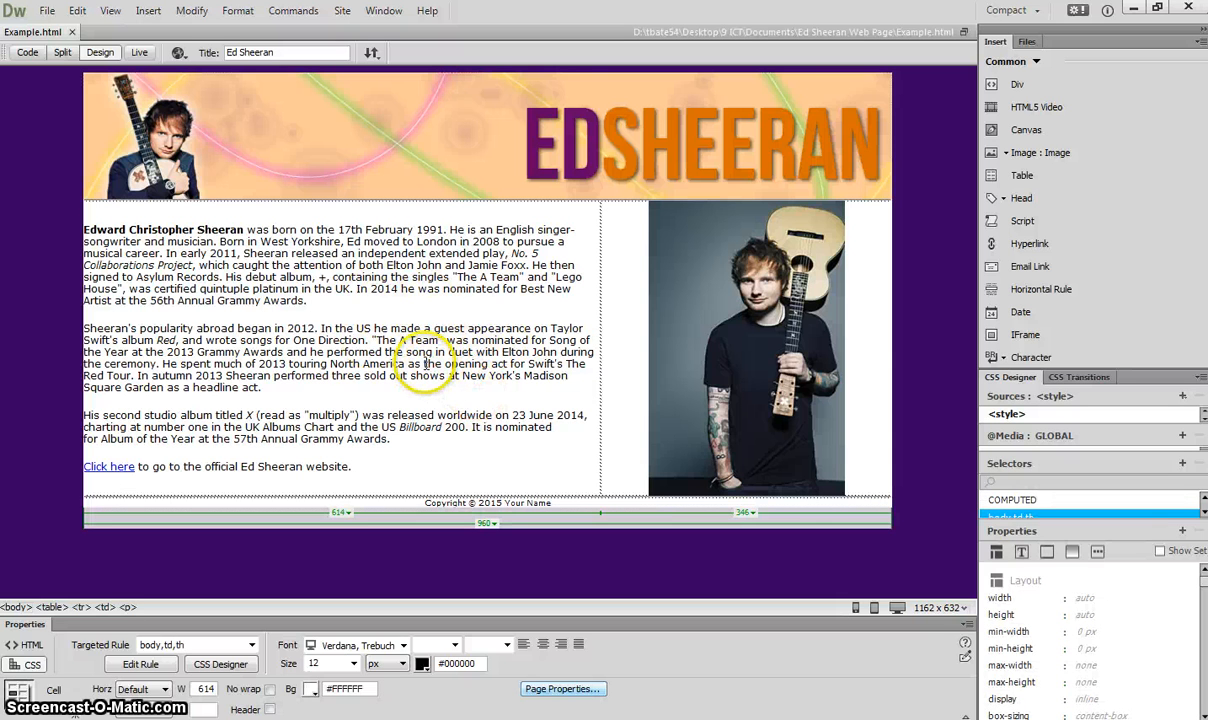
{"action": "left_click", "coordinate": [1021, 553]}
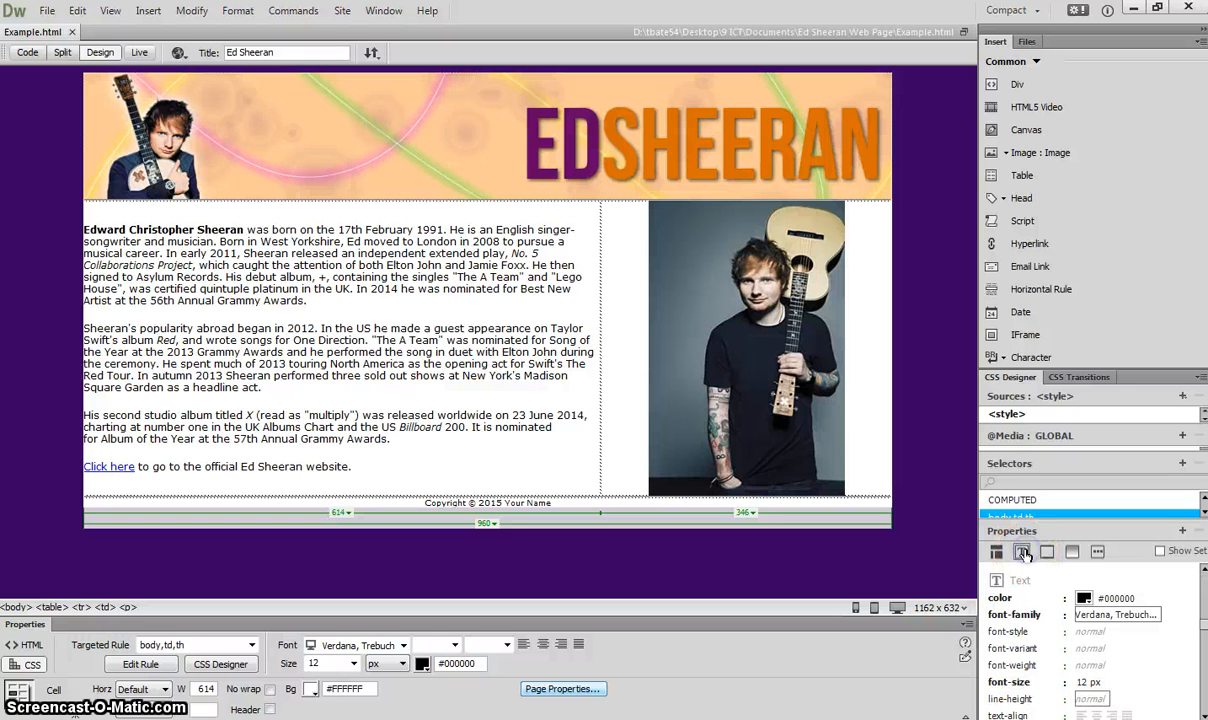
{"action": "left_click", "coordinate": [1086, 682]}
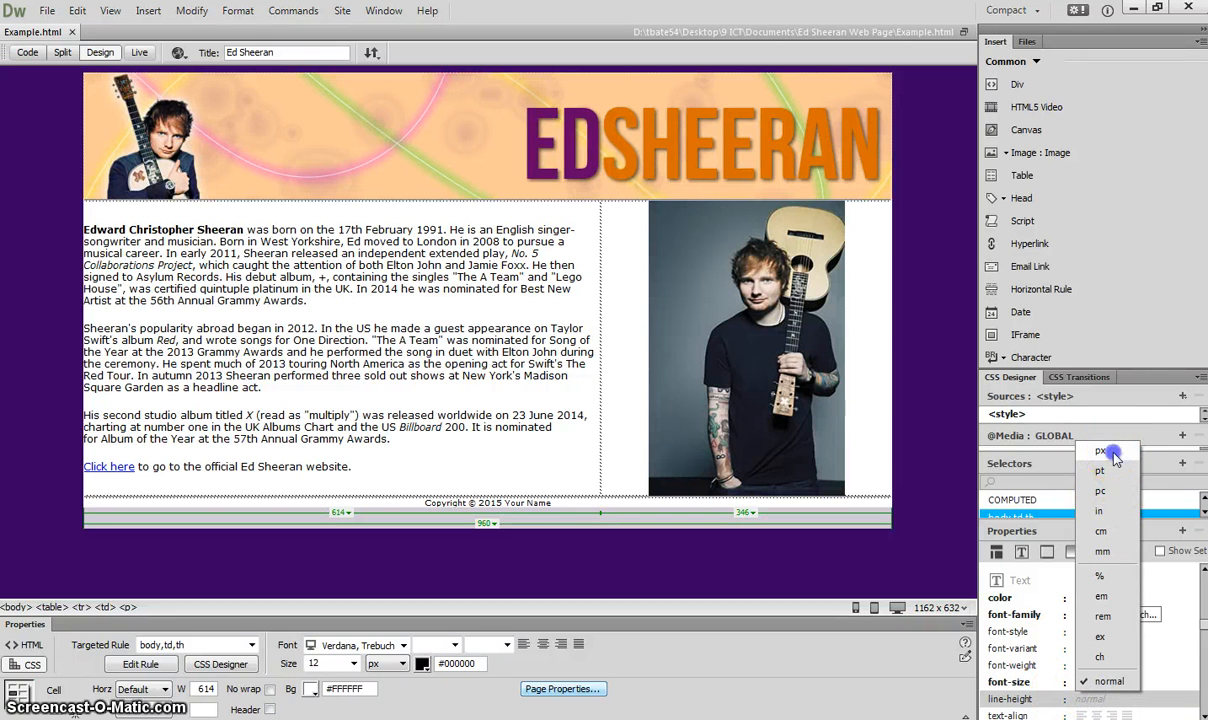
{"action": "left_click", "coordinate": [1102, 452]}
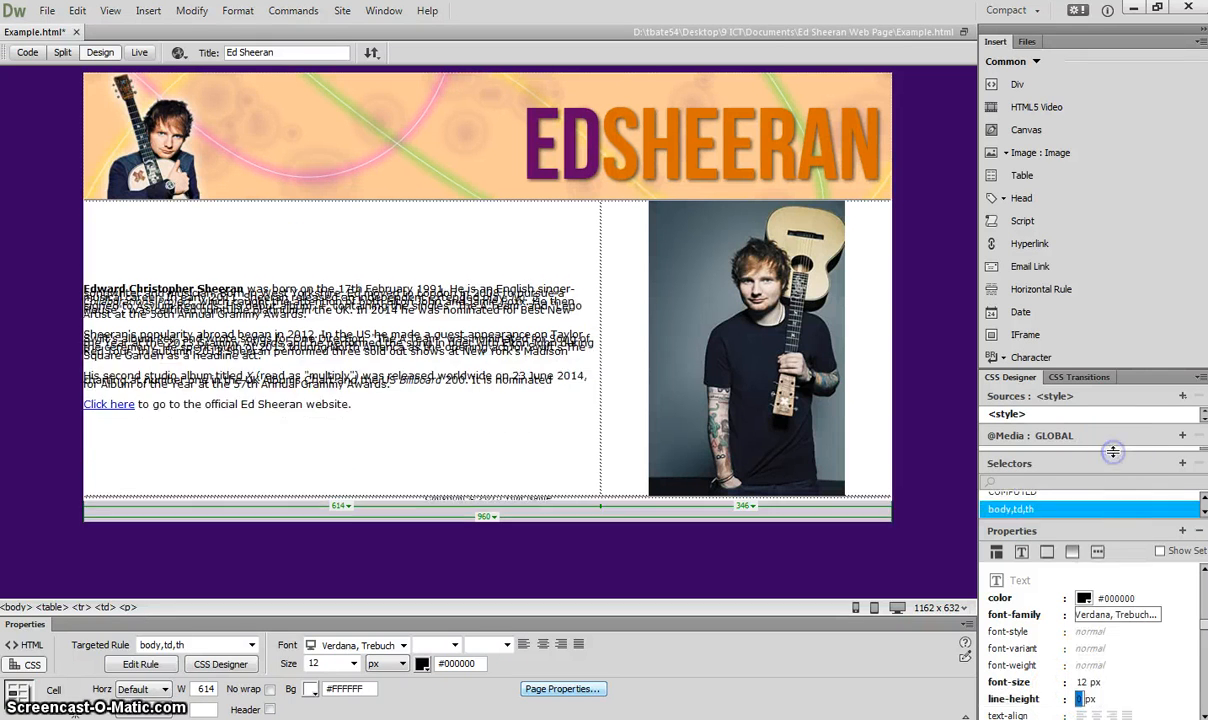
{"action": "left_click", "coordinate": [1077, 699]}
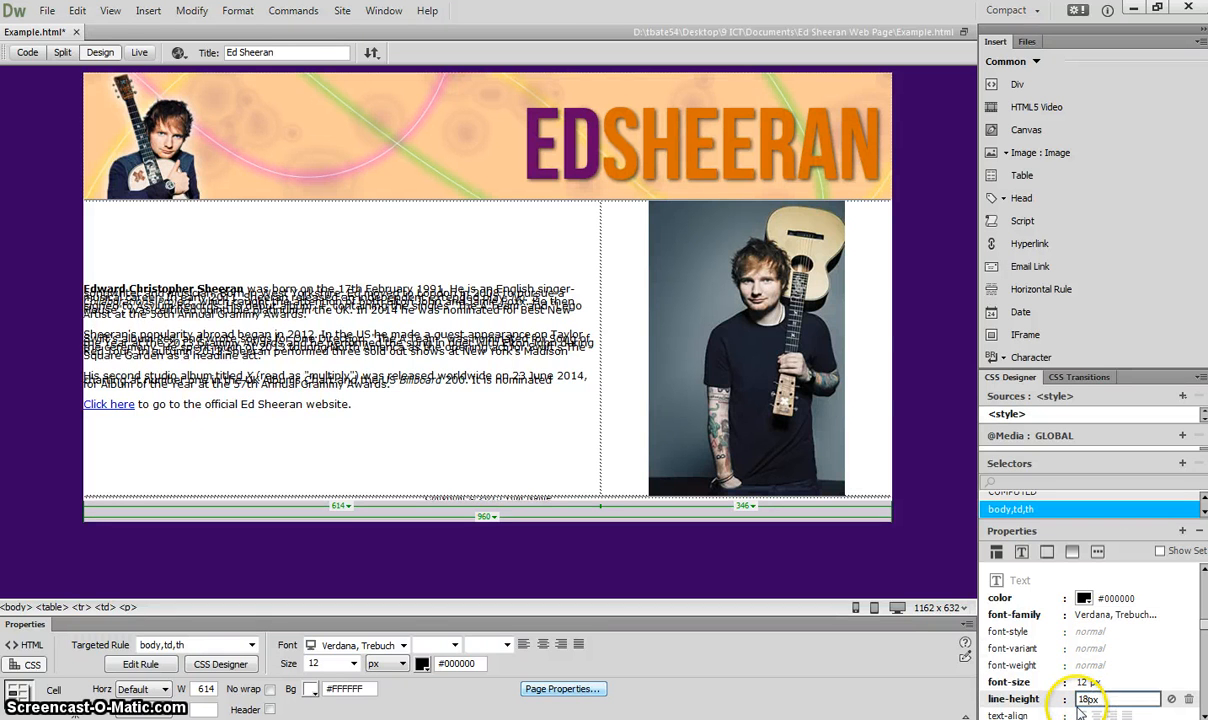
{"action": "key", "text": "Return"}
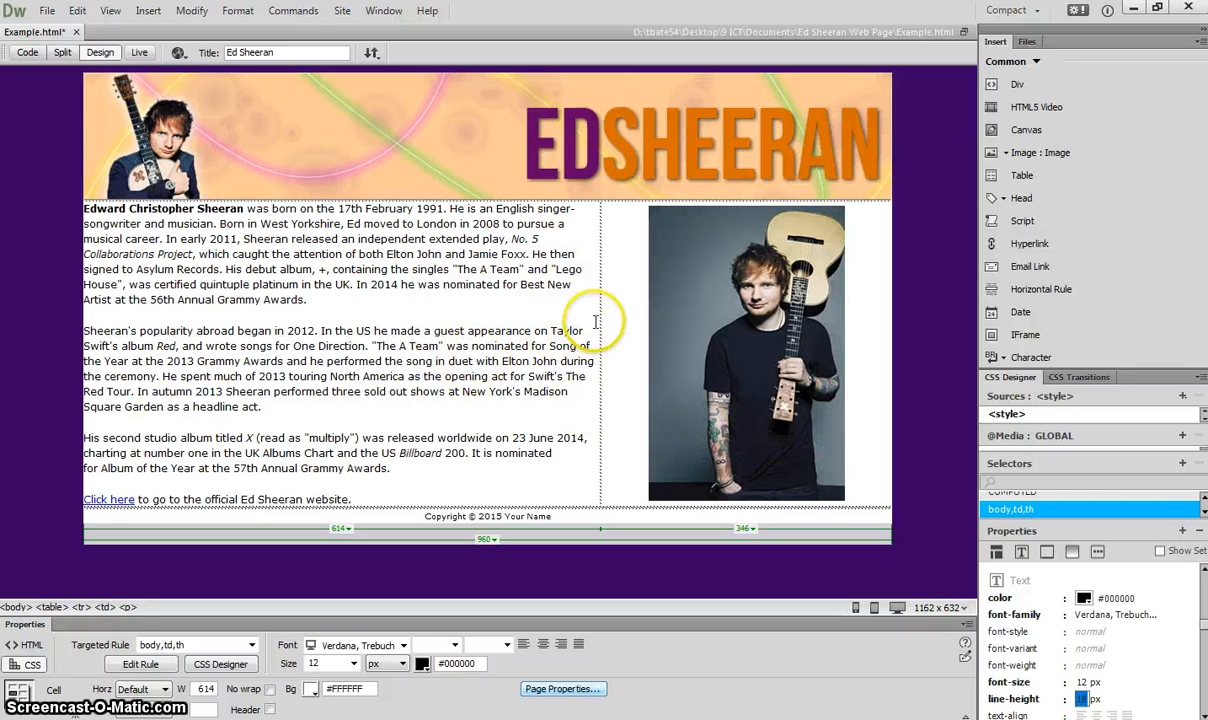
{"action": "left_click_drag", "start_coordinate": [601, 318], "coordinate": [638, 318]}
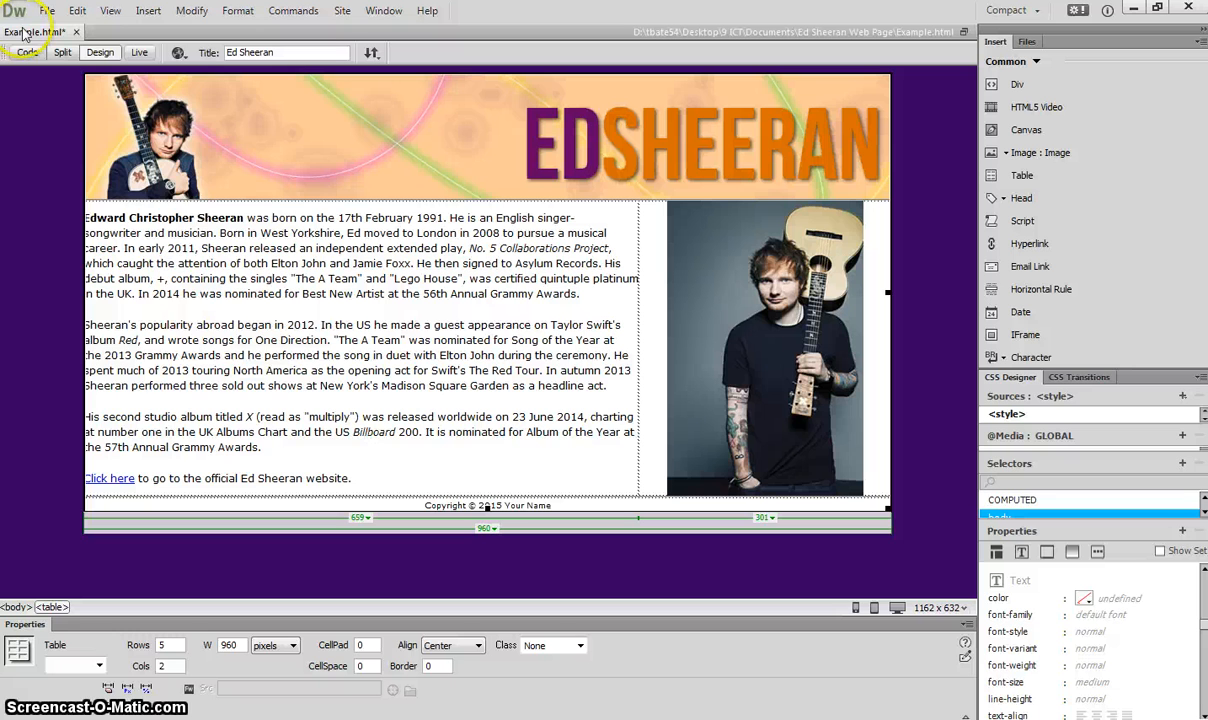
Step: Save the changes to Example.html and preview the updated page in Google Chrome
{"action": "left_click", "coordinate": [47, 10]}
{"action": "left_click", "coordinate": [70, 126]}
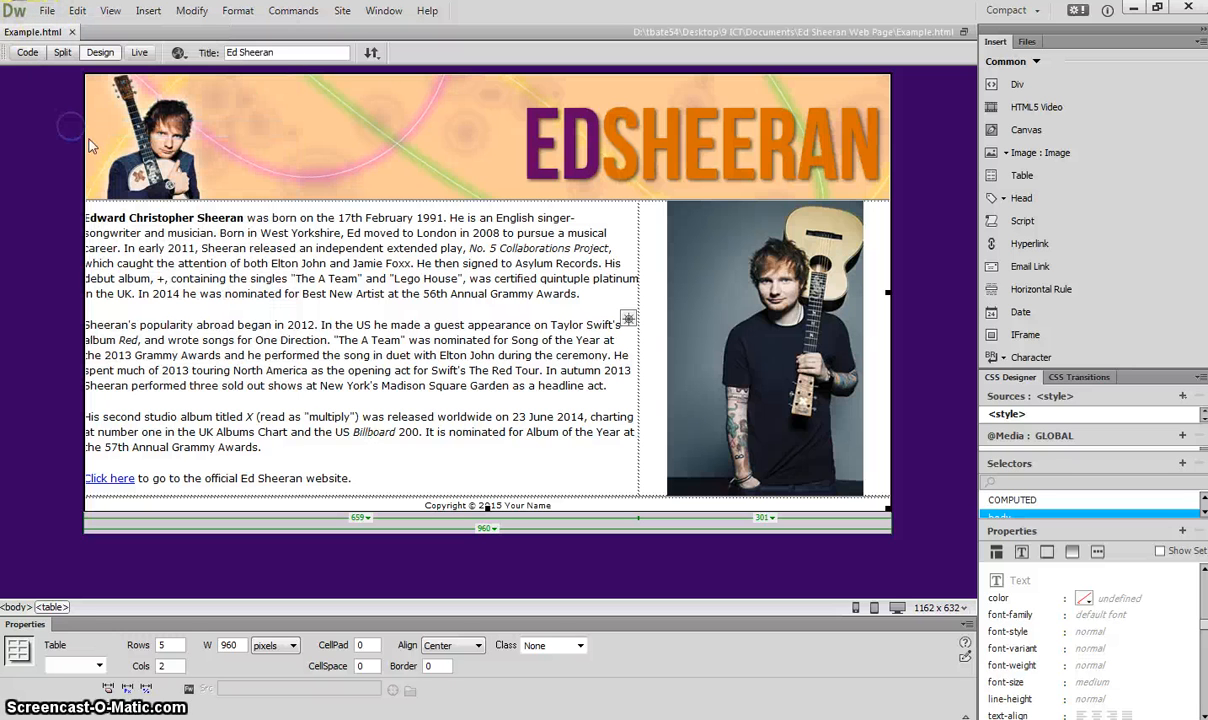
{"action": "key", "text": "F12"}
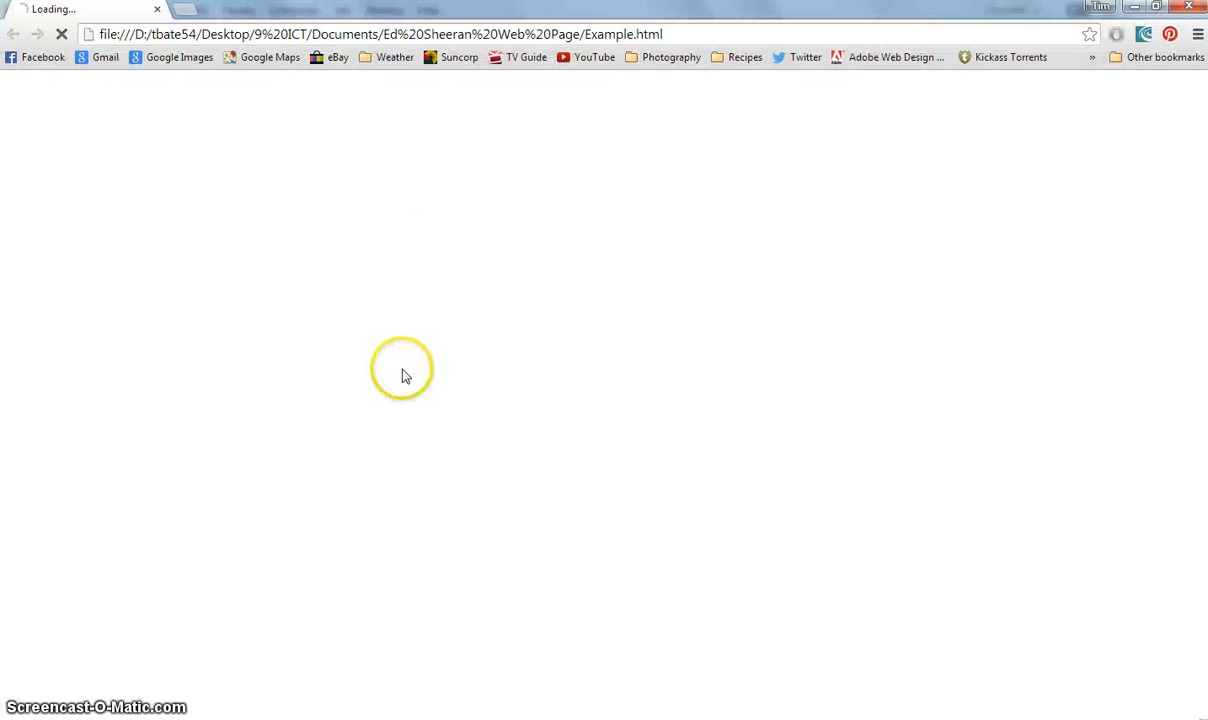